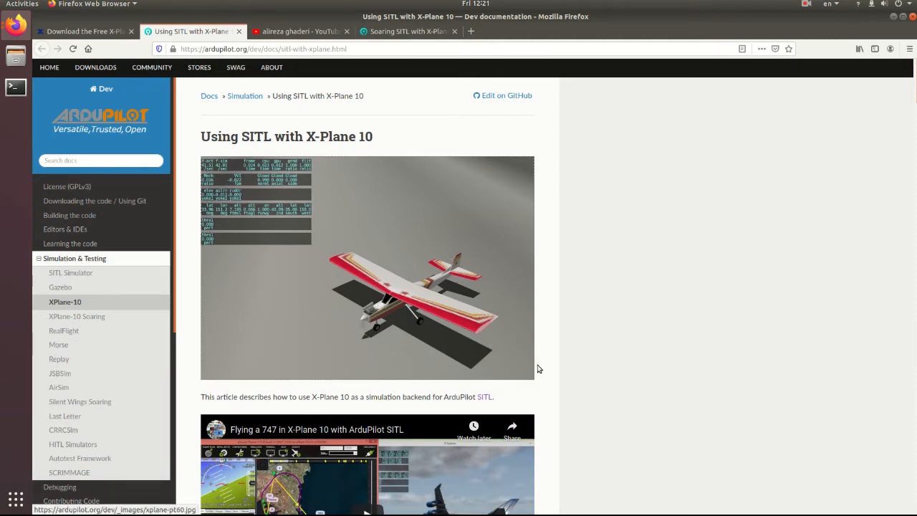
Look over the Using SITL with X-Plane 10 article and the YouTube channel's uploads about ArduPilot SITL.
scroll(452, 440, "down", 4)
scroll(452, 440, "up", 4)
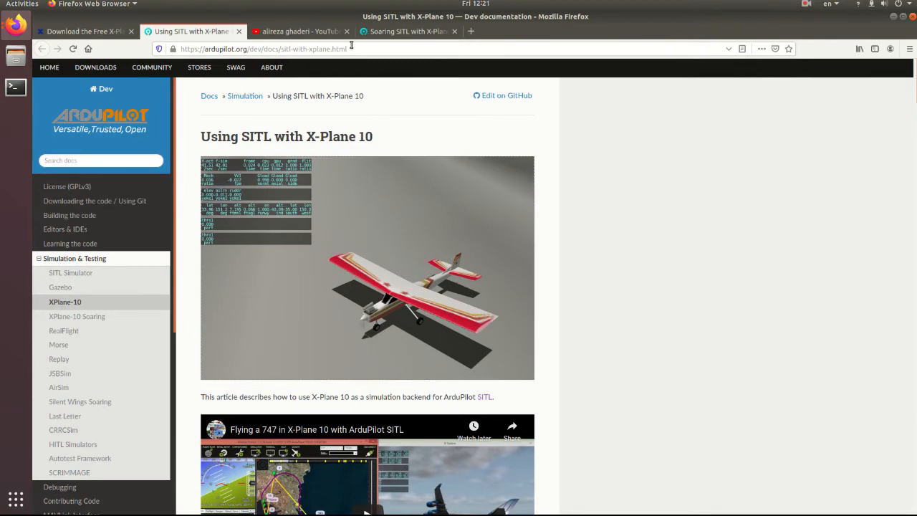
left_click(296, 32)
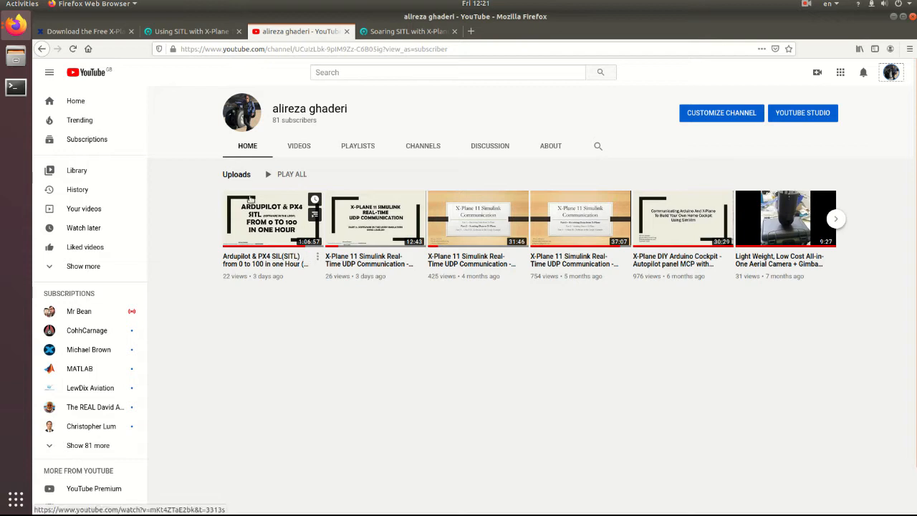
In the Files app, inspect the contents of the ardupilot and X-Plane 11 folders in the home directory.
left_click(21, 64)
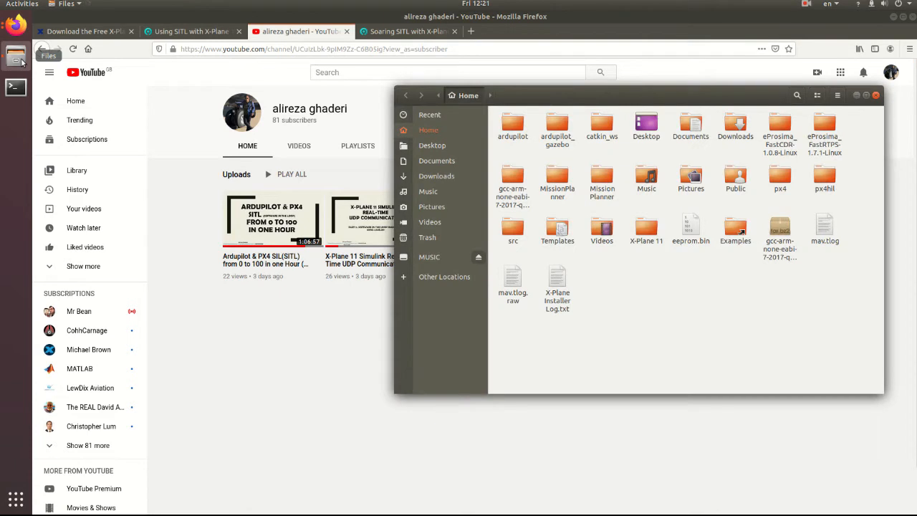
left_click(499, 120)
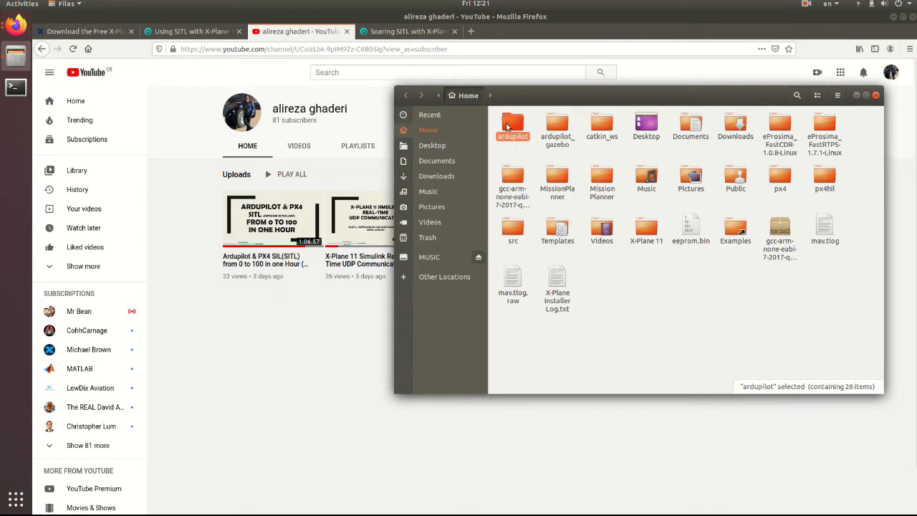
double_click(514, 124)
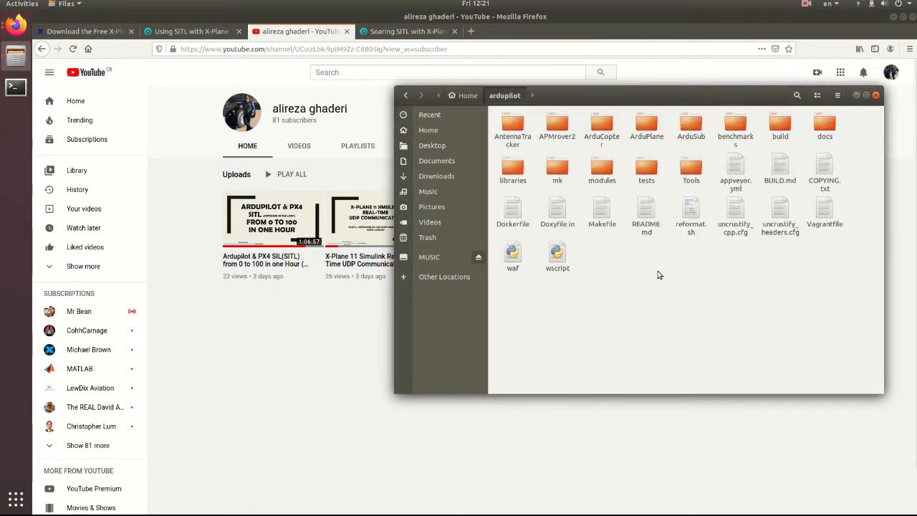
left_click(406, 96)
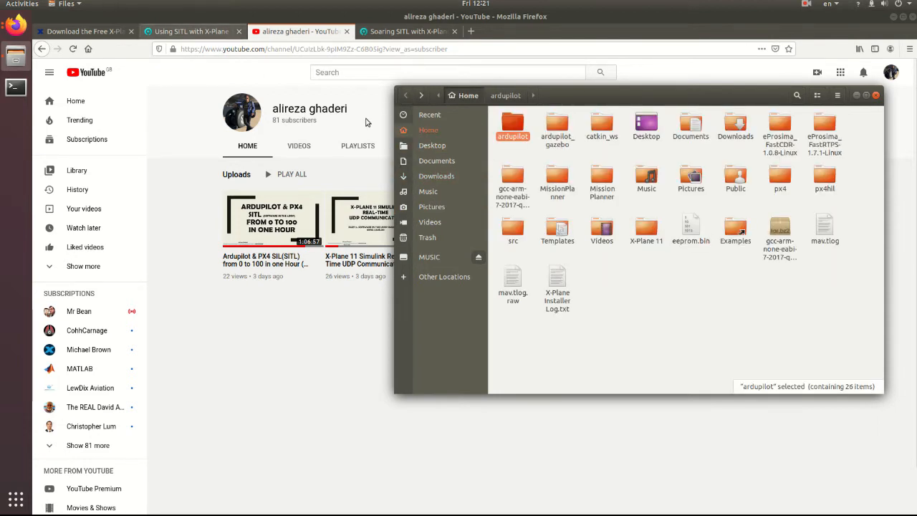
double_click(646, 228)
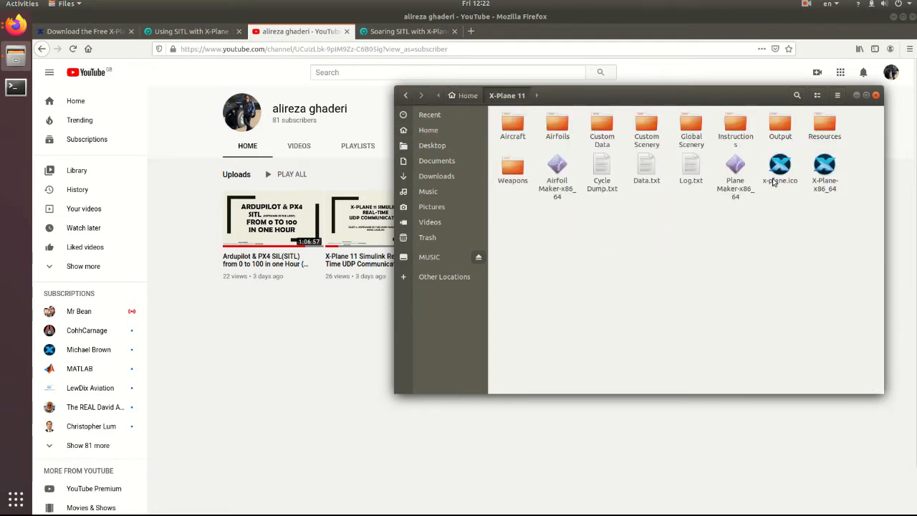
left_click(406, 96)
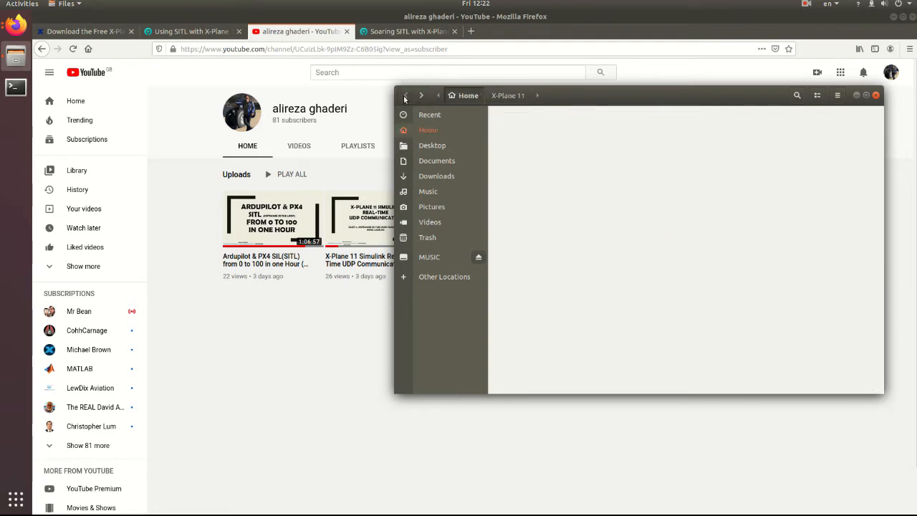
left_click(108, 31)
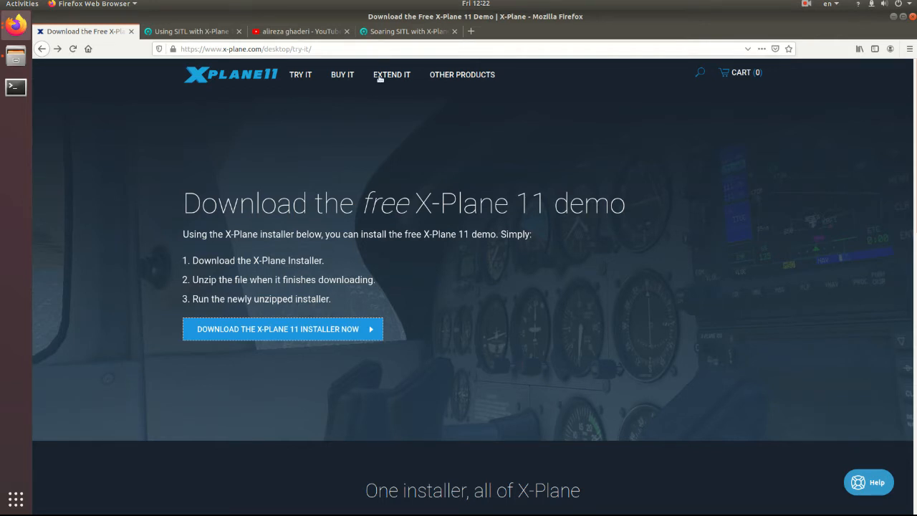
left_click(312, 322)
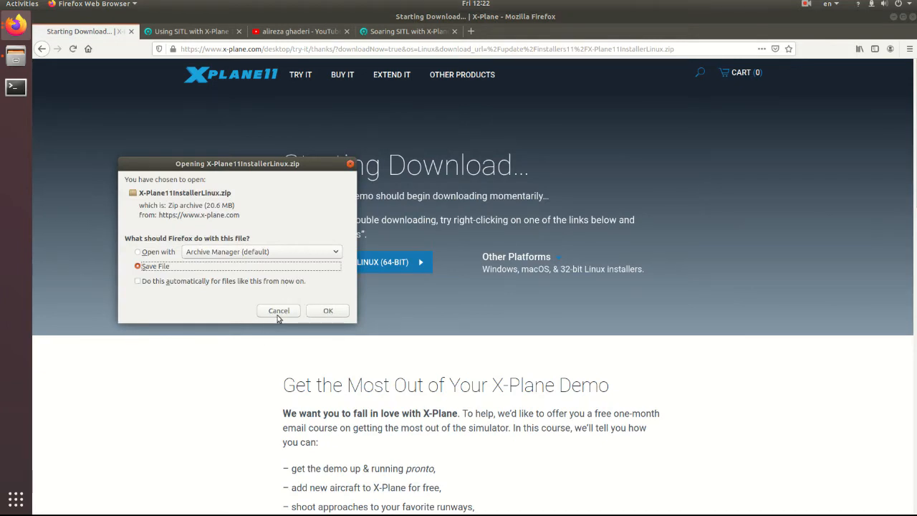
left_click(278, 311)
In the Files app, inspect the contents of X-PlaneDVDInstallerLinux.zip in the Downloads folder.
left_click(16, 55)
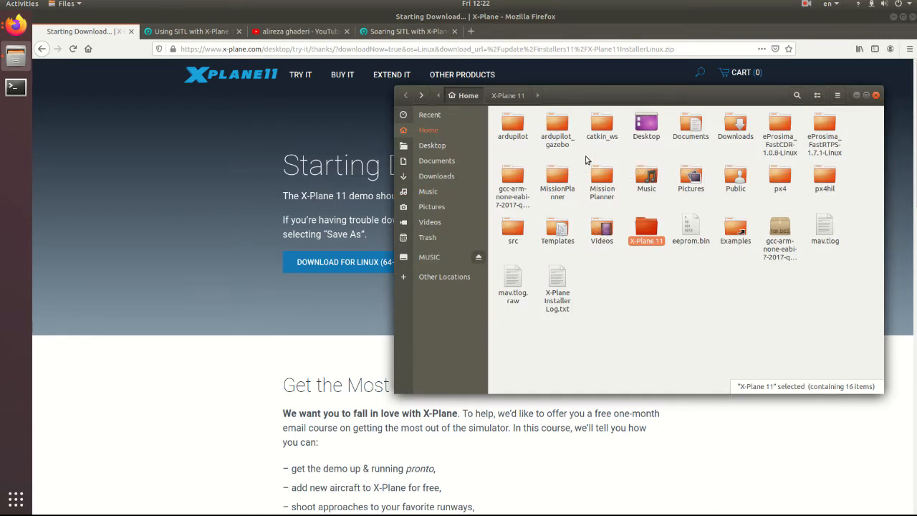
double_click(737, 140)
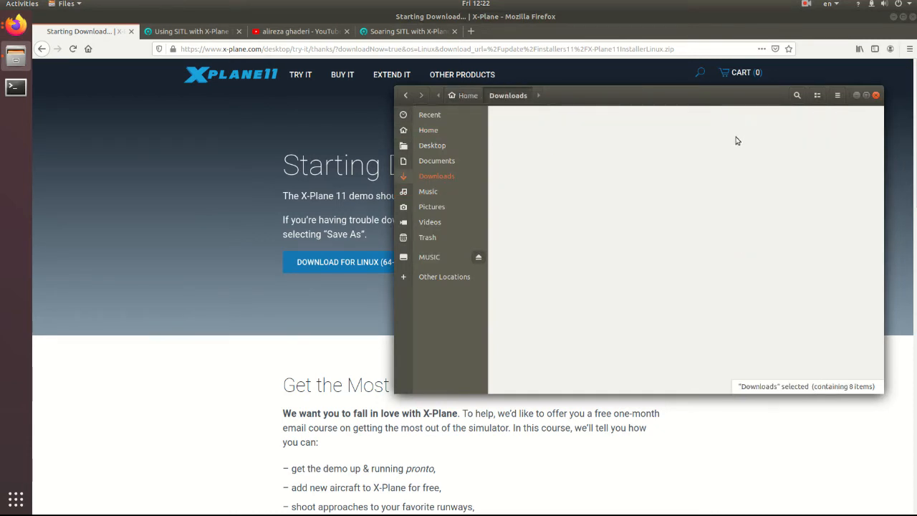
double_click(691, 139)
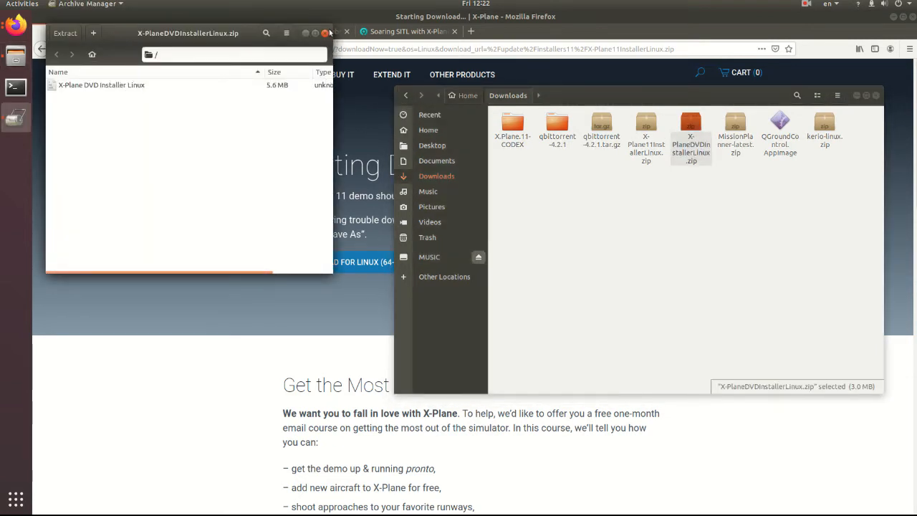
left_click(325, 33)
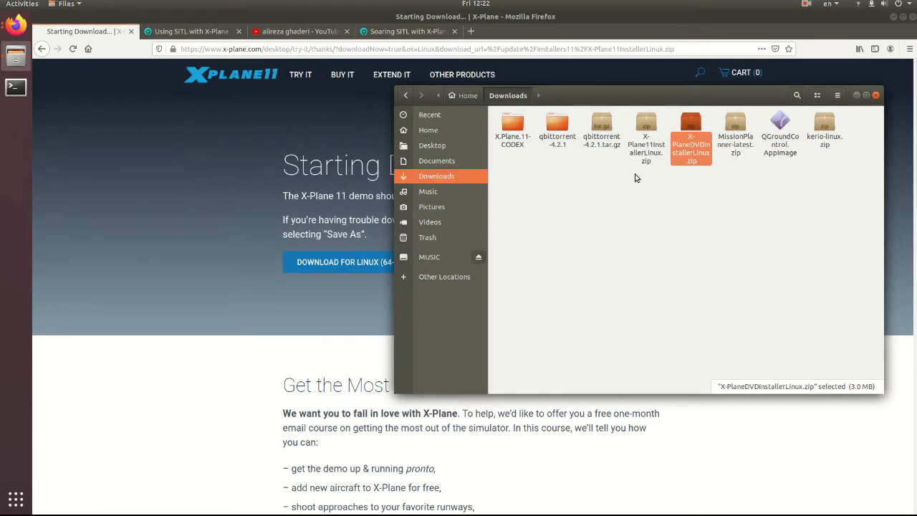
Launch X-Plane from the X-Plane-x86_64 executable in the home directory's X-Plane 11 folder.
left_click(405, 95)
double_click(645, 230)
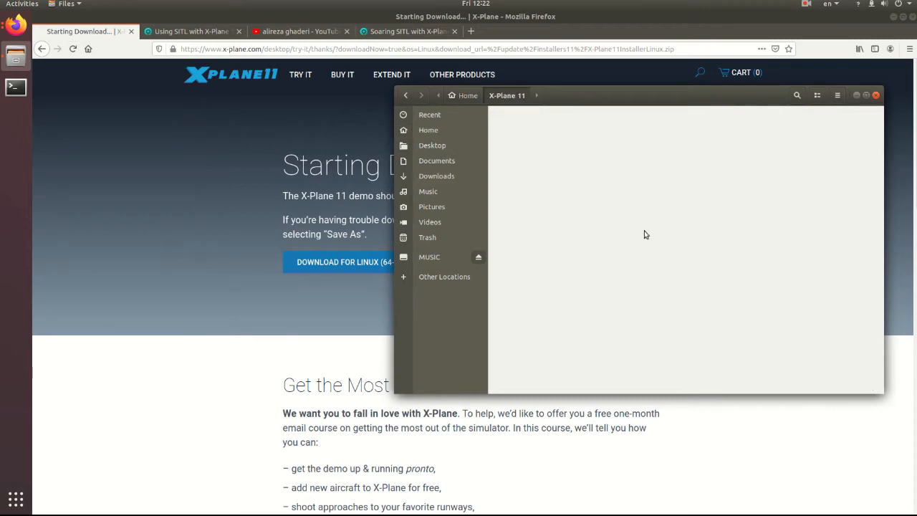
double_click(825, 168)
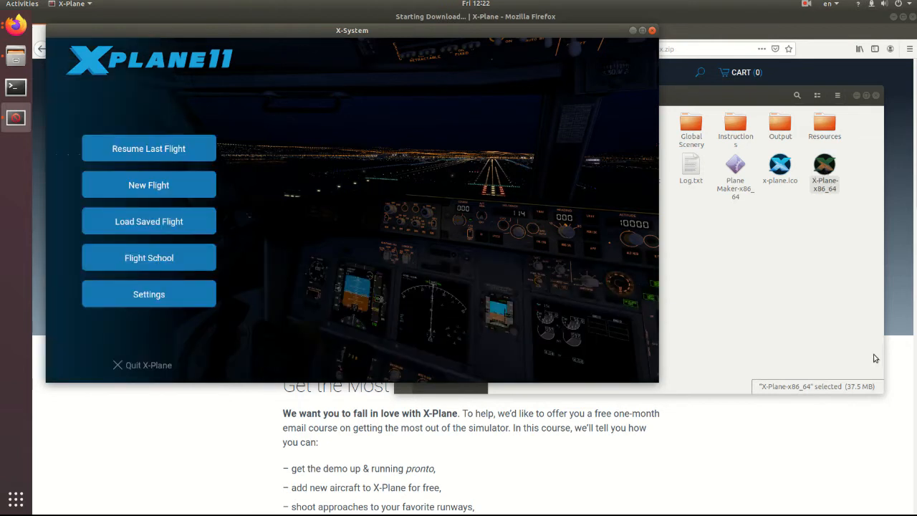
Review the simulator's joystick, general and sound settings.
left_click(185, 303)
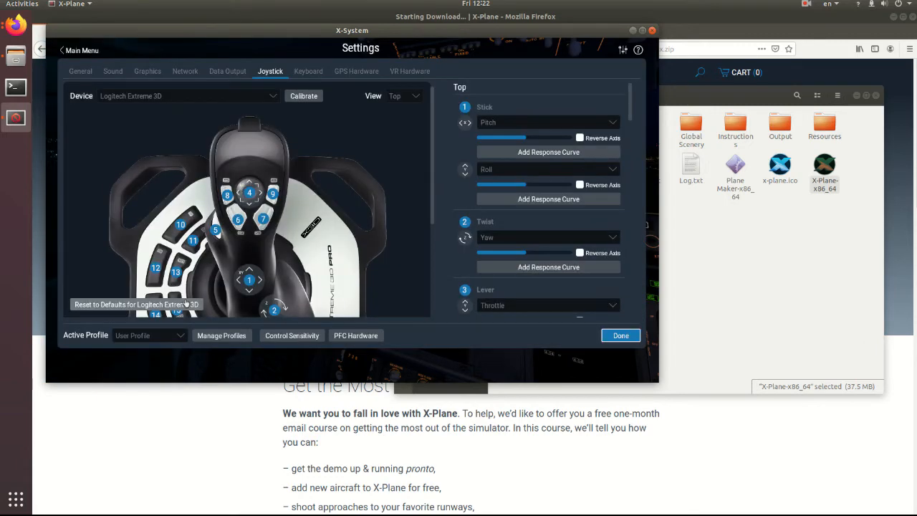
left_click(76, 71)
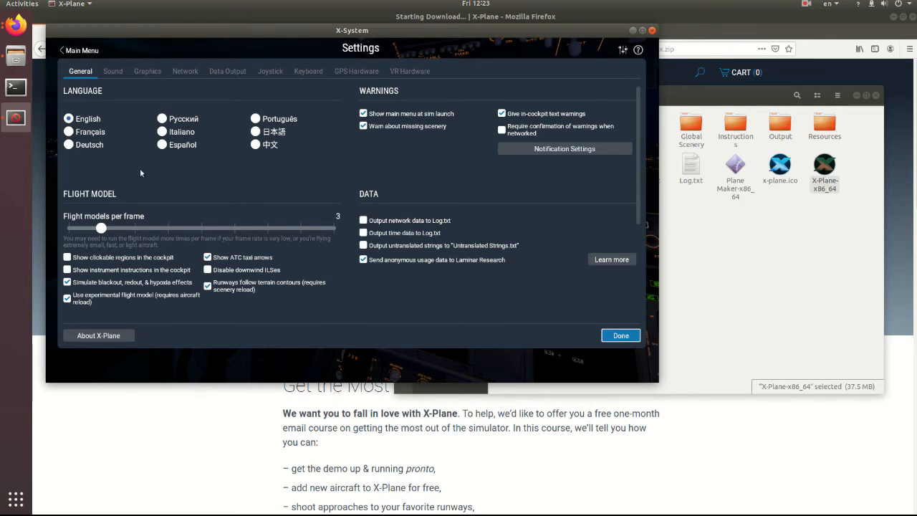
left_click(111, 72)
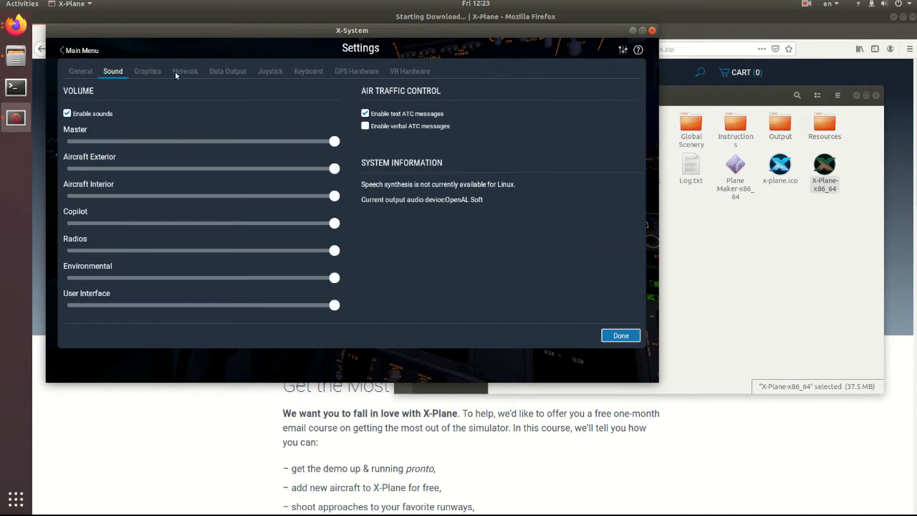
Choose Windowed Simulator as the monitor usage in the graphics settings.
left_click(148, 71)
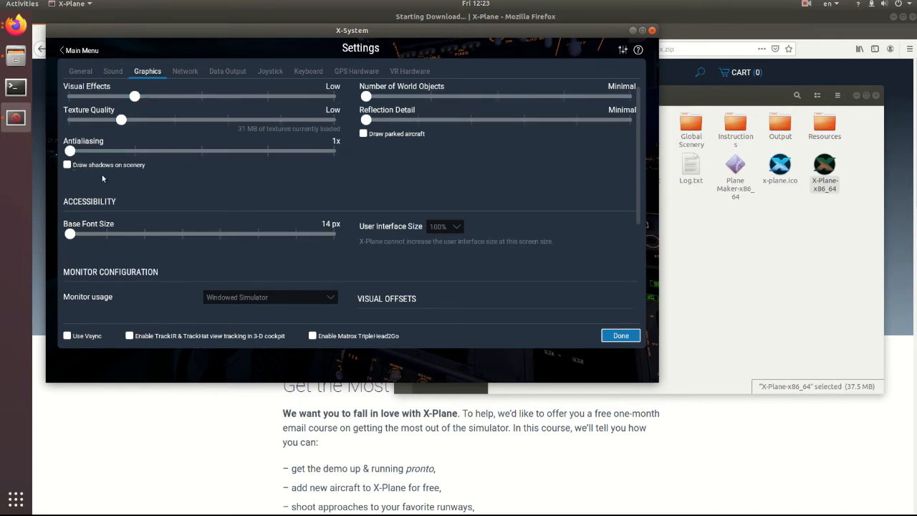
left_click(263, 298)
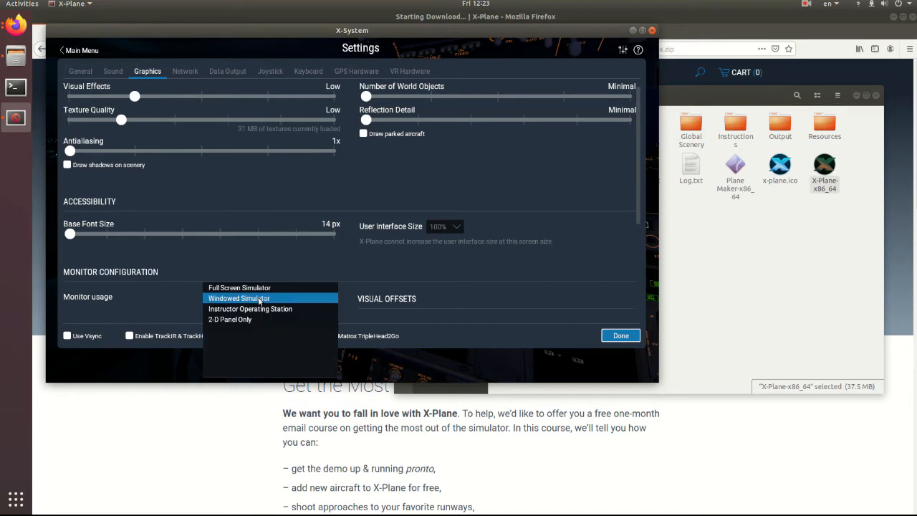
left_click(233, 300)
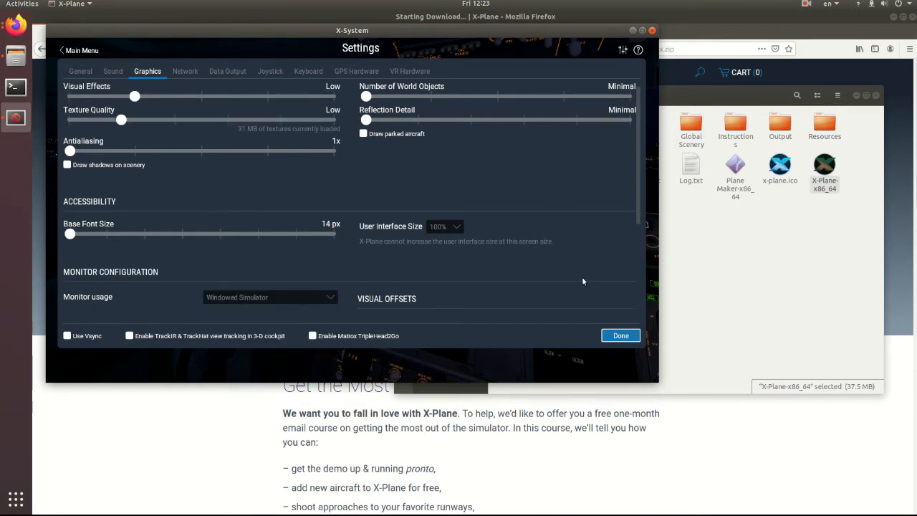
Show the general data output settings and maximize the simulator window.
left_click(186, 72)
left_click(214, 71)
left_click(195, 71)
left_click(222, 72)
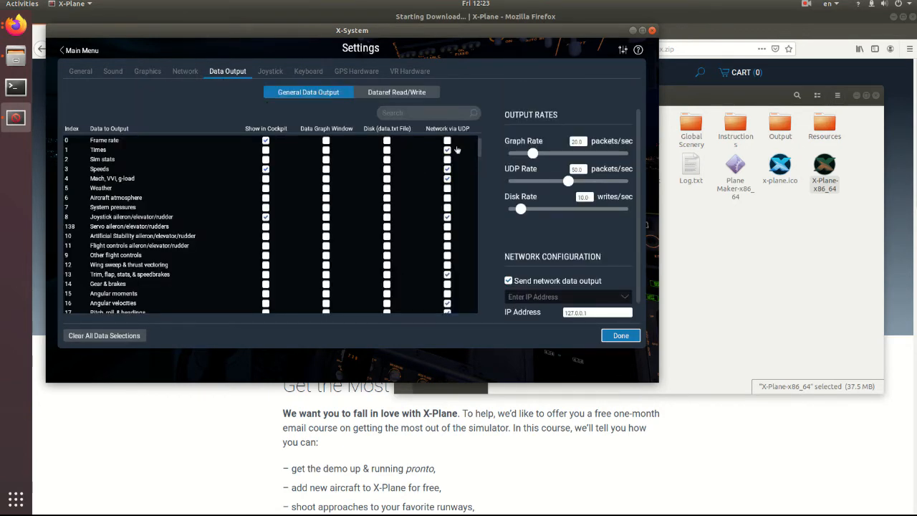
left_click(642, 30)
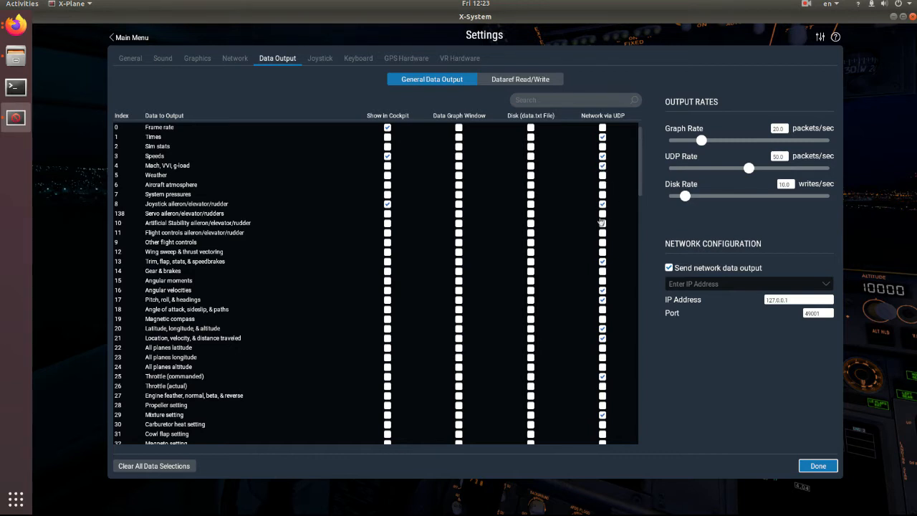
Examine which data rows are selected for network output via UDP, from angular velocities through the end of the list.
left_click(602, 291)
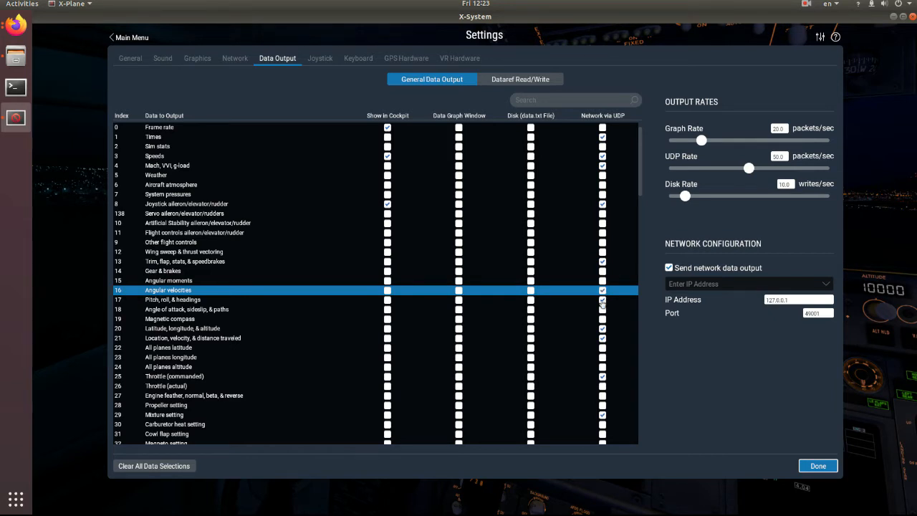
left_click(603, 329)
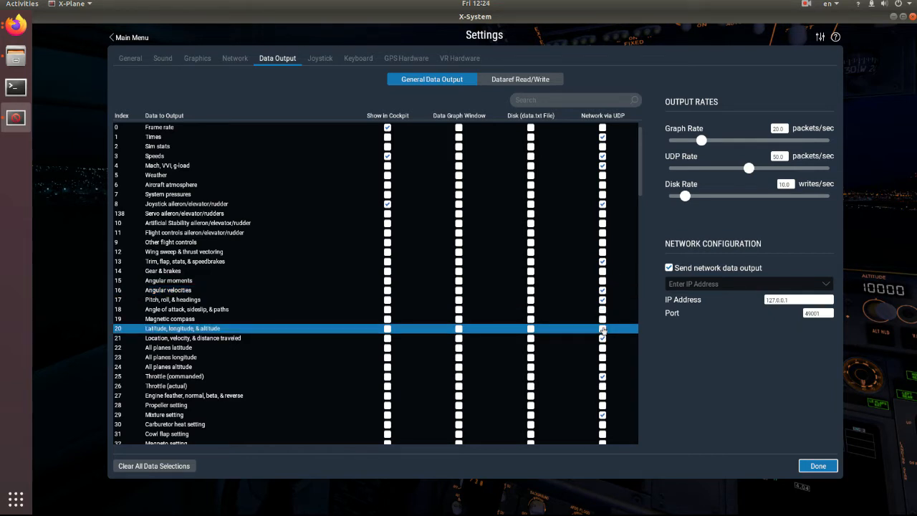
scroll(605, 343, "down", 1)
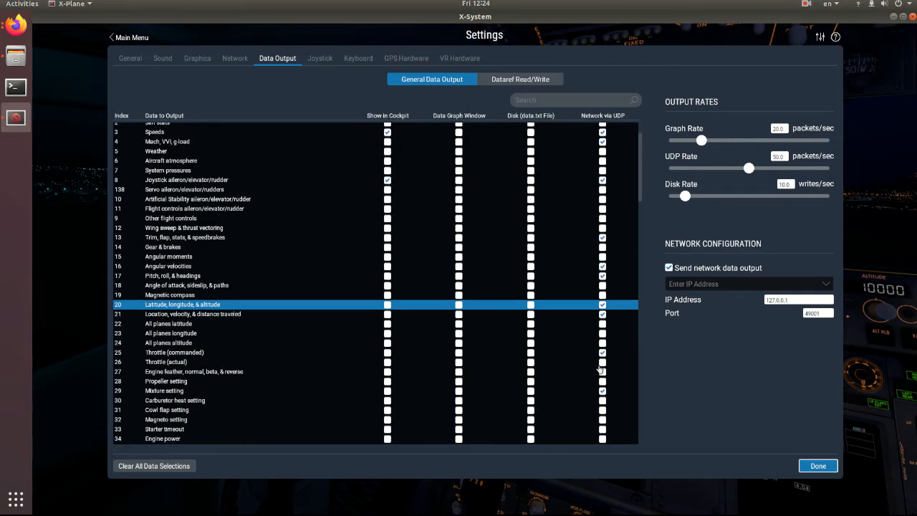
scroll(602, 351, "down", 2)
left_click(602, 343)
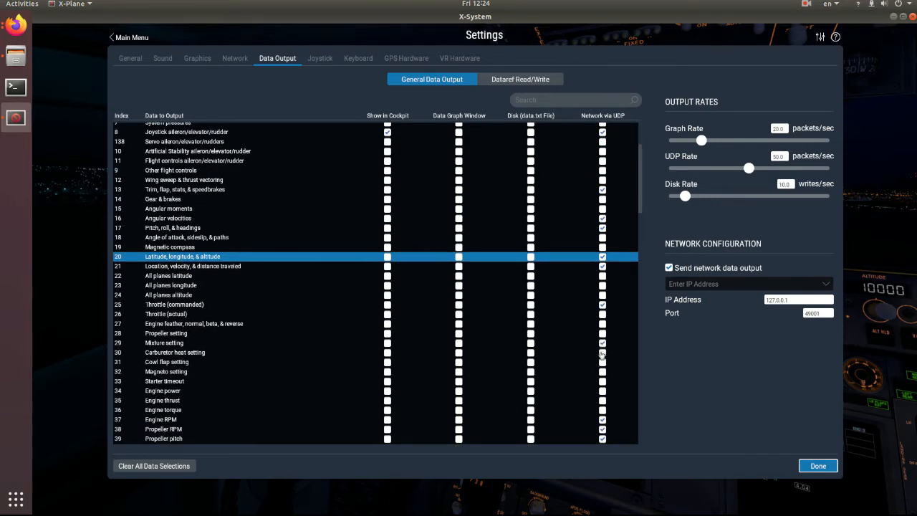
scroll(602, 356, "down", 4)
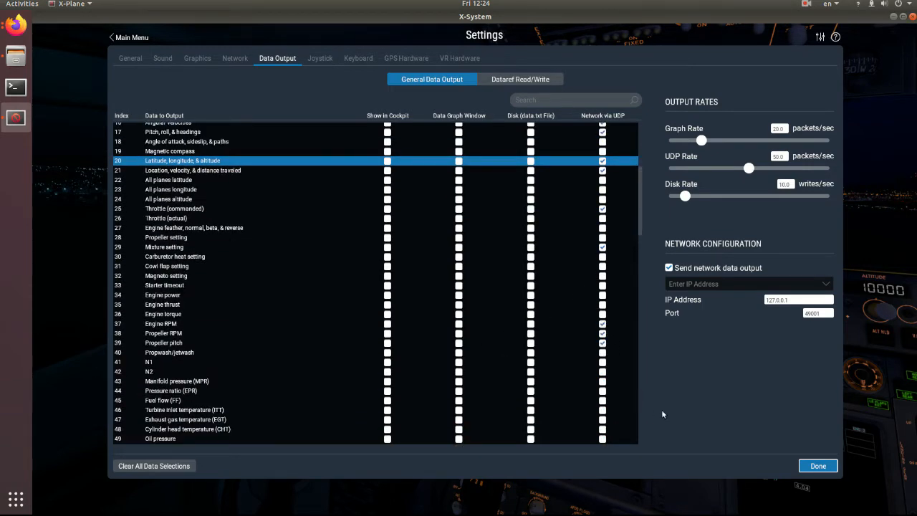
scroll(615, 403, "down", 6)
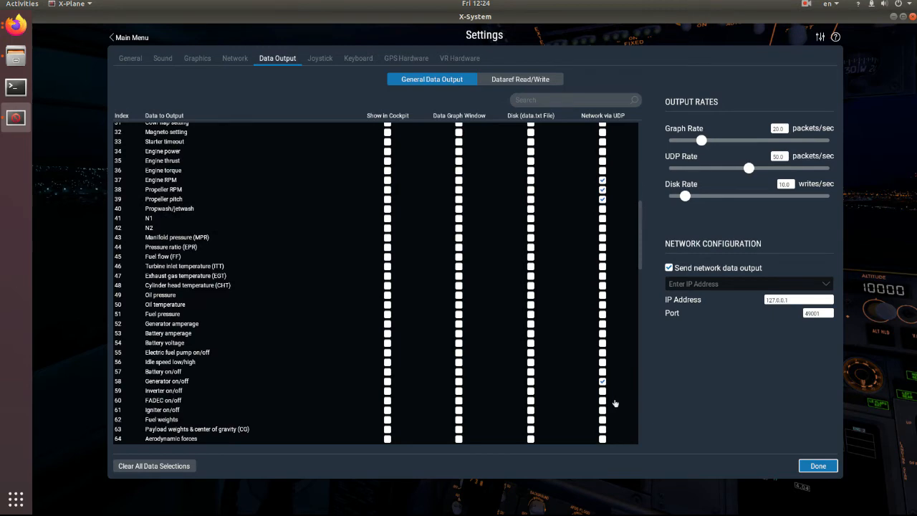
scroll(615, 404, "down", 20)
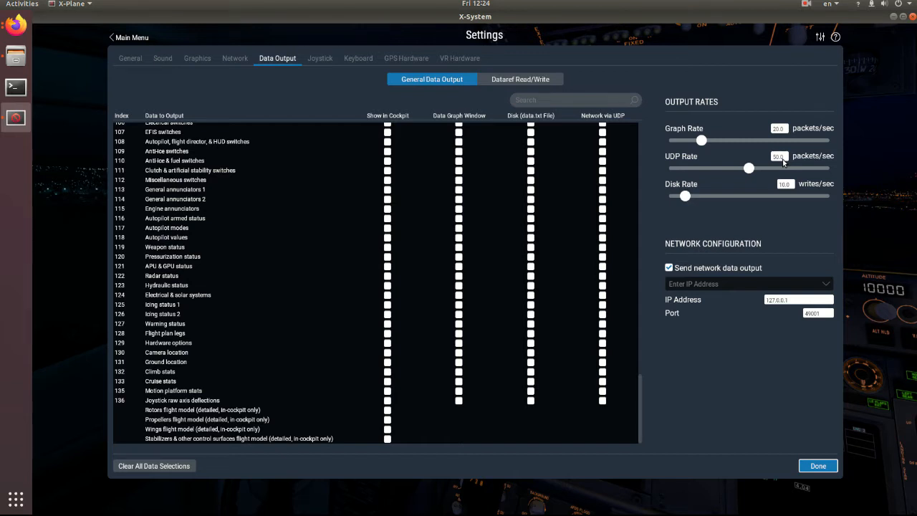
Turn Send network data output off and on again, and check its IP address and port fields.
left_click(680, 270)
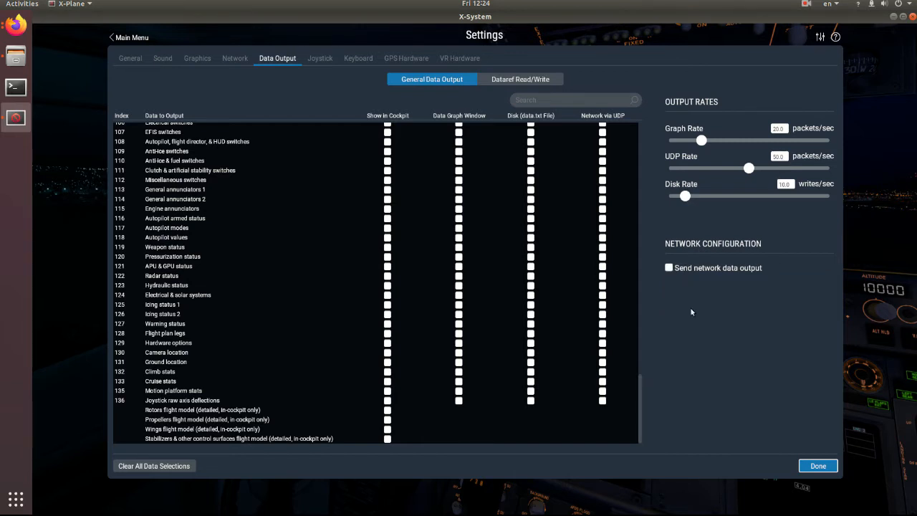
left_click(670, 268)
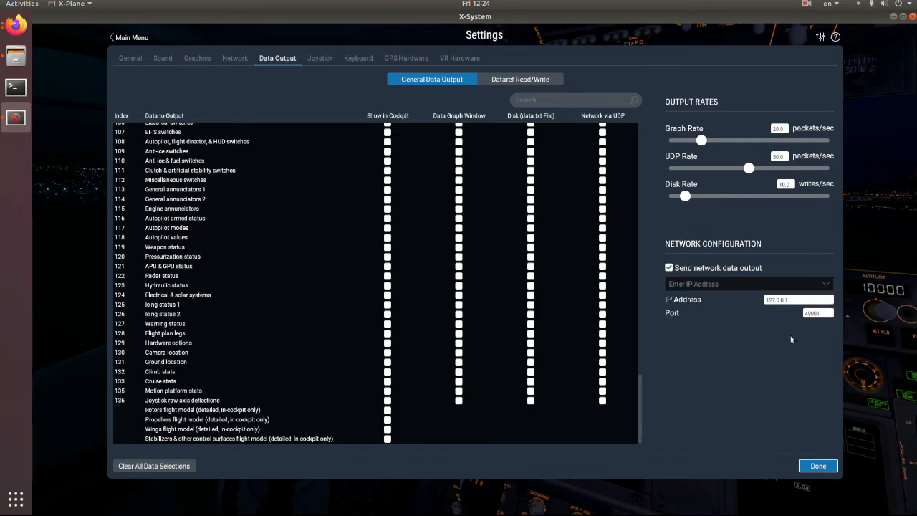
left_click(794, 301)
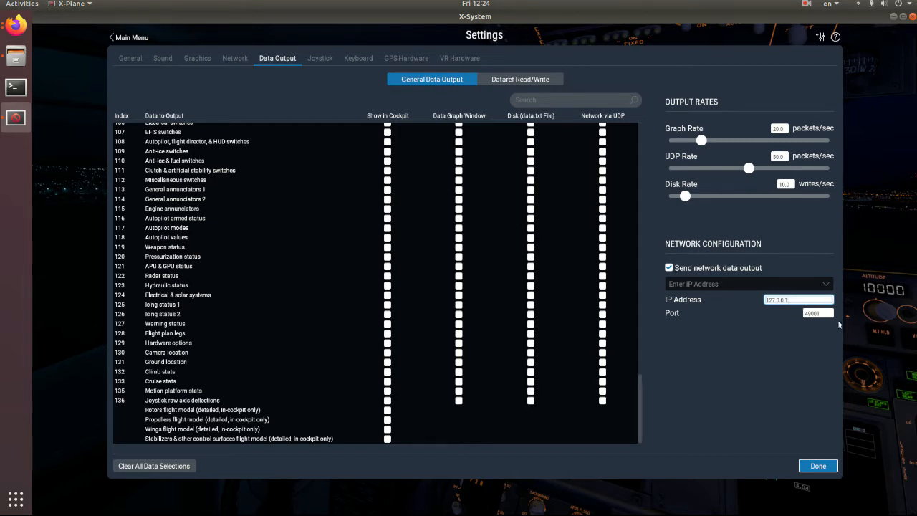
key("Tab")
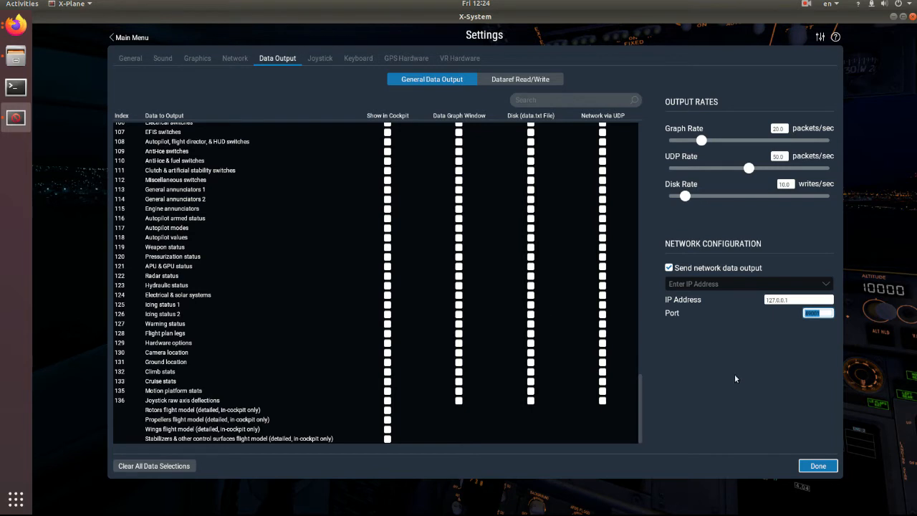
Switch to Firefox to look at the ArduPilot SITL with X-Plane 10 page and the YouTube channel tab, and return to X-Plane.
left_click(817, 317)
left_click(16, 26)
left_click(103, 143)
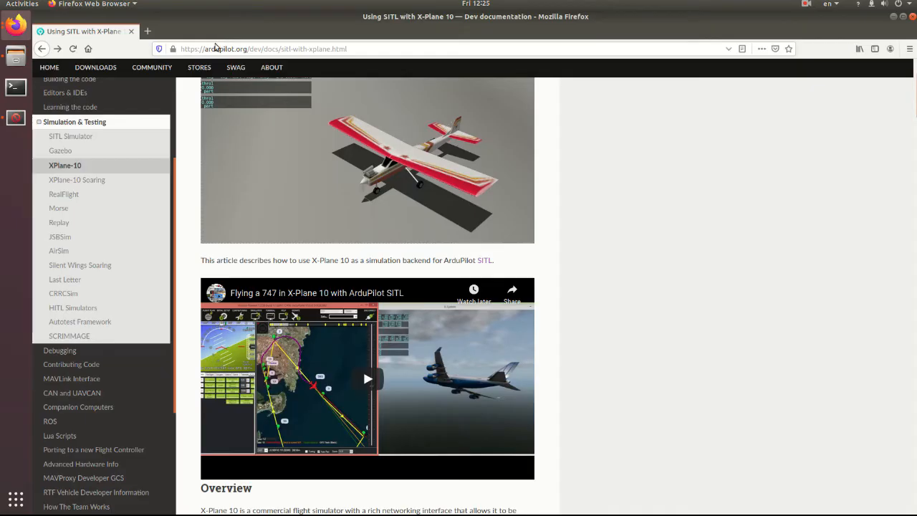
left_click(16, 27)
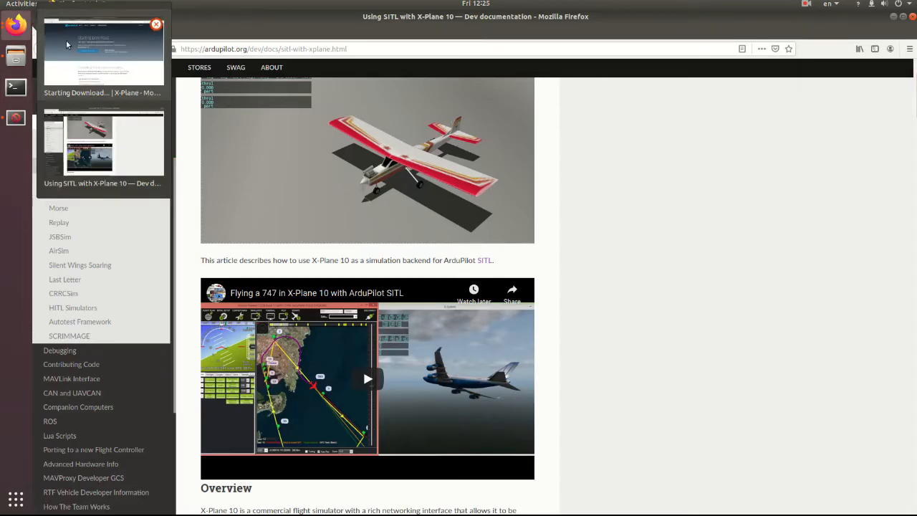
left_click(118, 37)
left_click(297, 32)
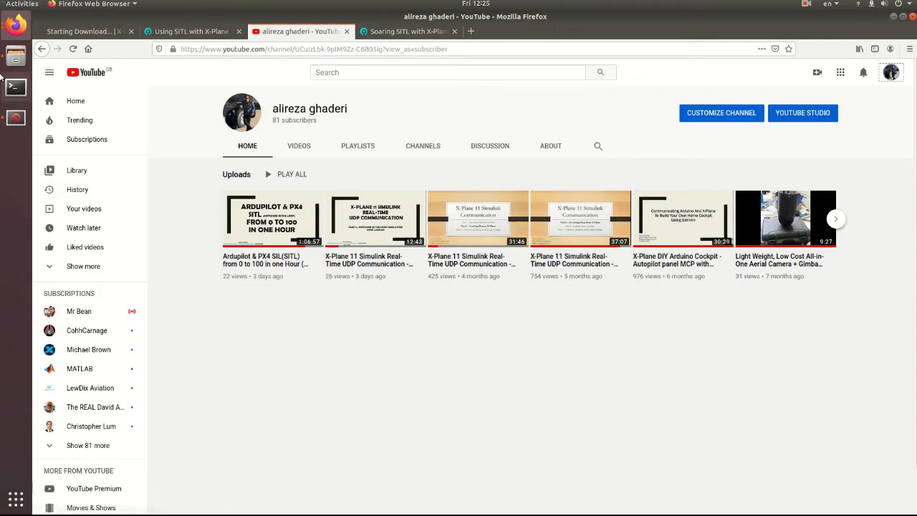
left_click(17, 119)
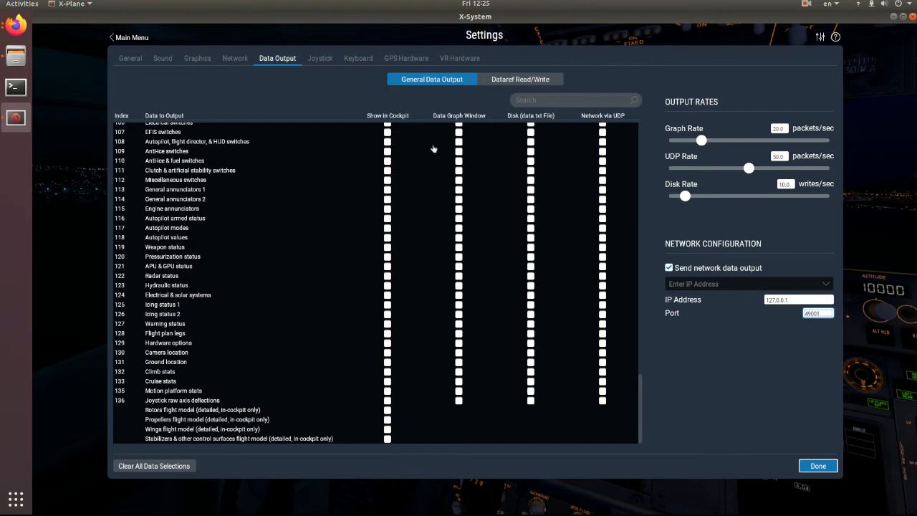
Show the UDP ports section of the network settings and check the legacy receive port.
left_click(238, 60)
left_click(492, 130)
left_click(491, 130)
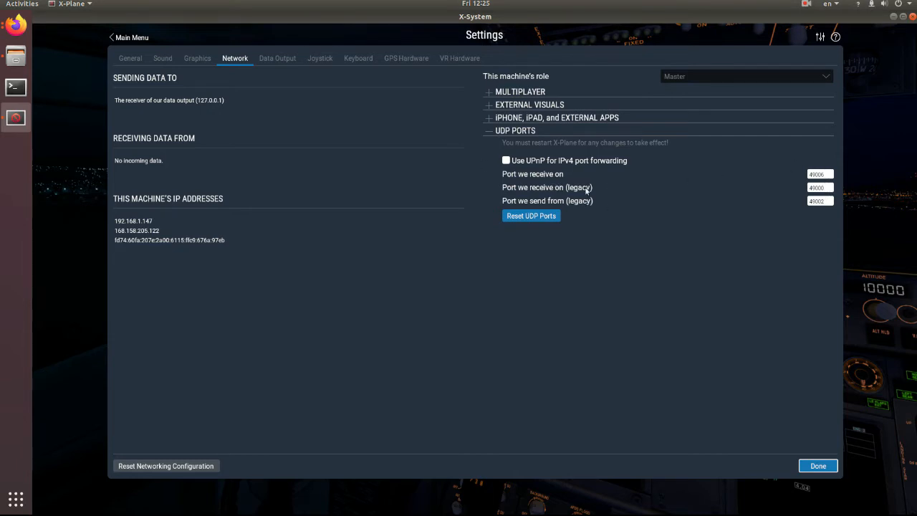
double_click(825, 188)
left_click(825, 186)
Review the joystick axis assignments and the keyboard settings, and close the settings.
left_click(311, 60)
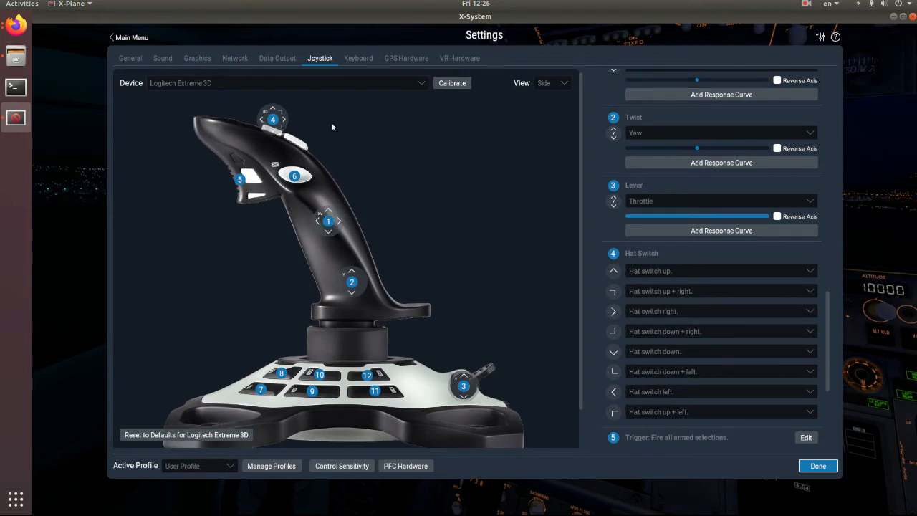
left_click(357, 60)
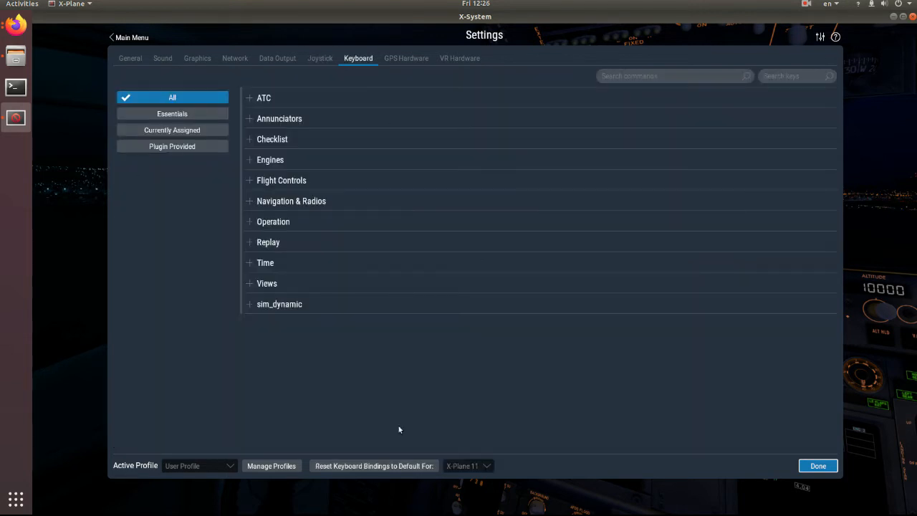
left_click(818, 465)
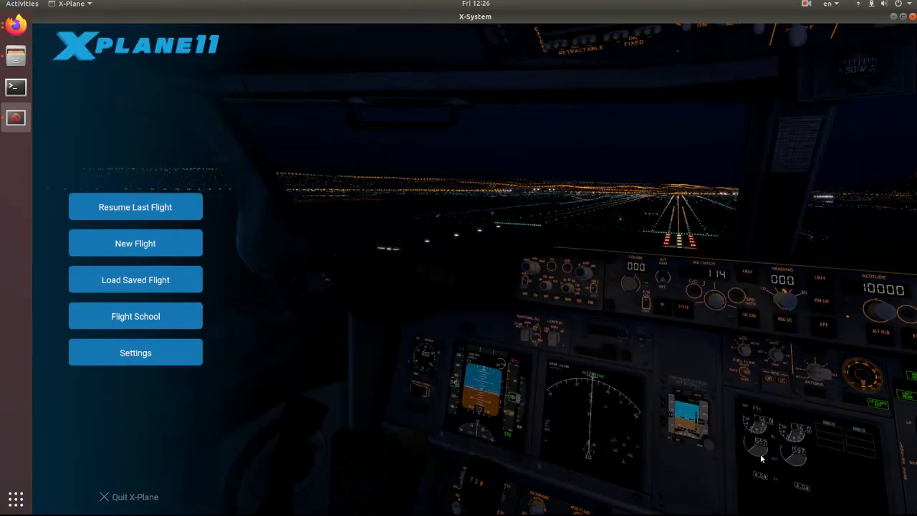
Start a new flight with the Cessna Skyhawk at Mehrabad Intl in a restored-size window, continuing with water only.
left_click(122, 244)
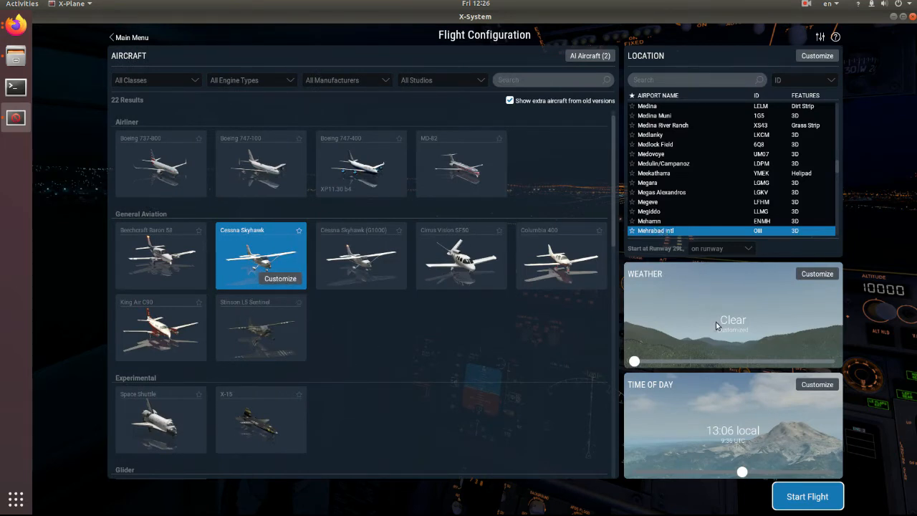
left_click(903, 16)
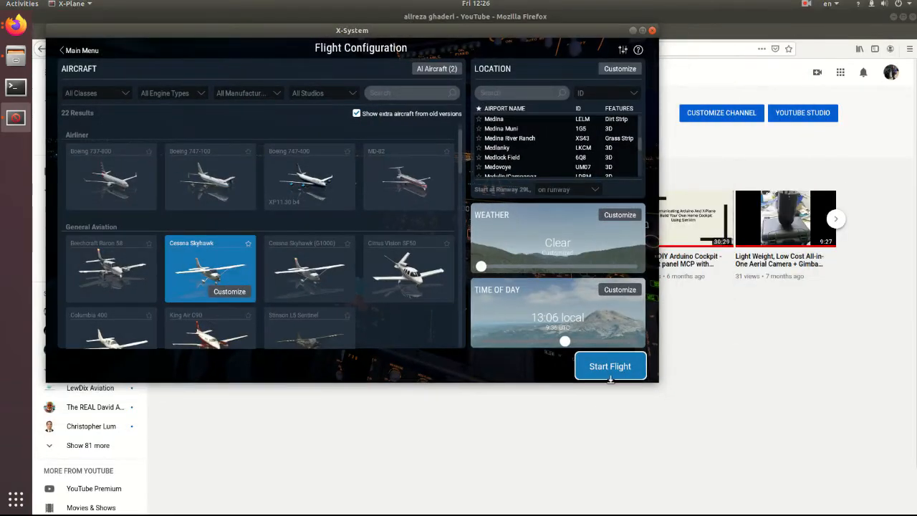
left_click(610, 367)
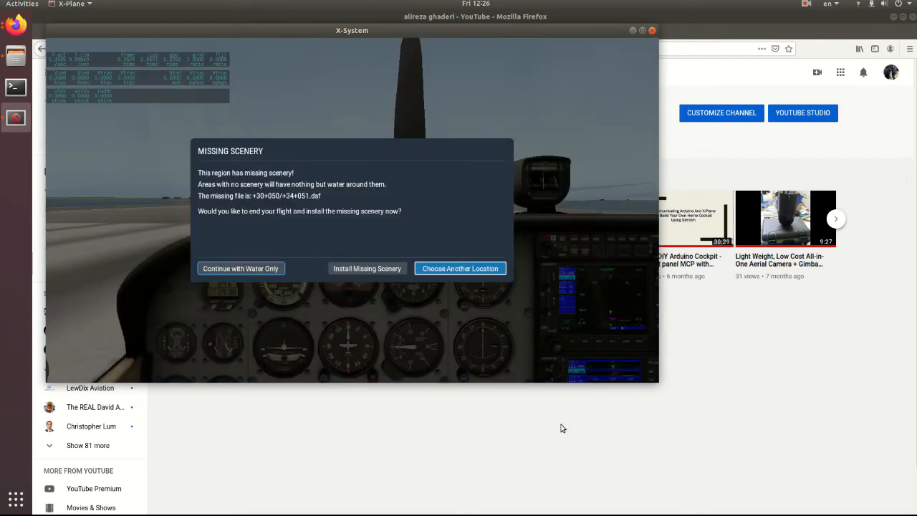
left_click(263, 270)
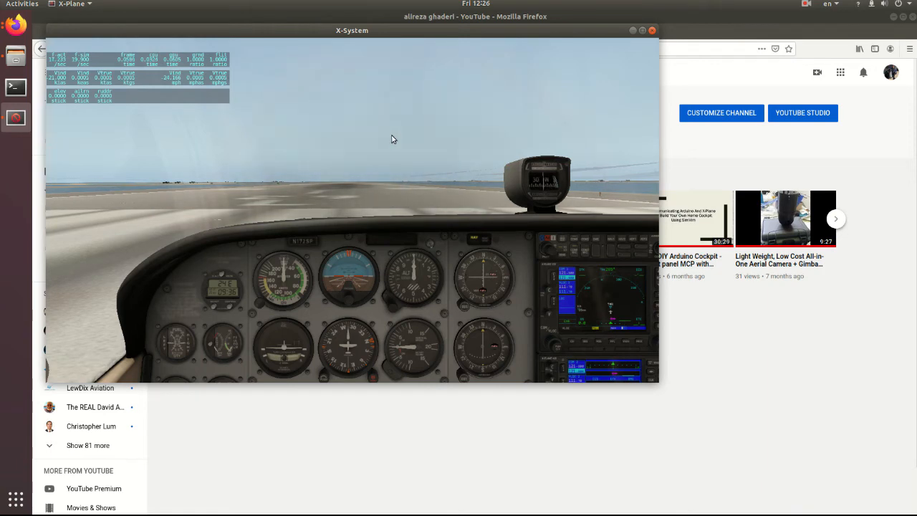
Look down at the Cessna's instrument panel and try out its throttle.
left_click_drag(392, 135, 391, 180)
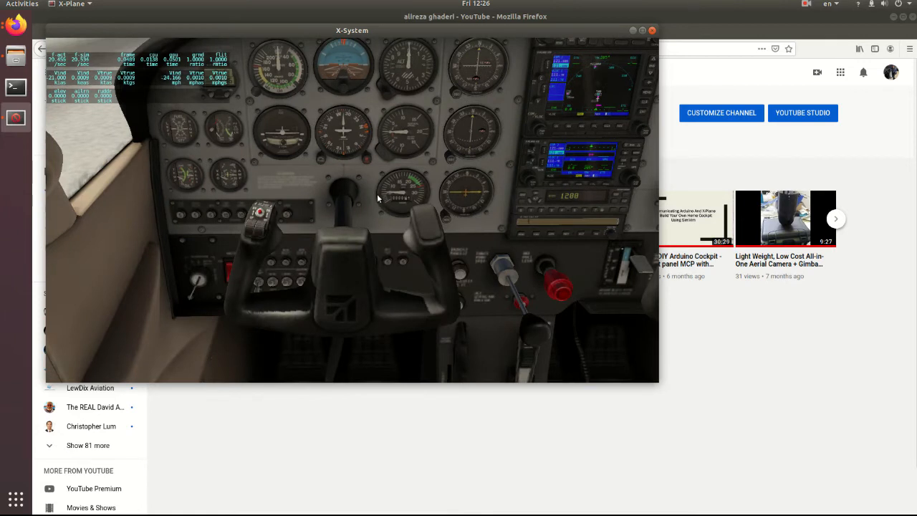
key("F2")
key("F2")
key("F2")
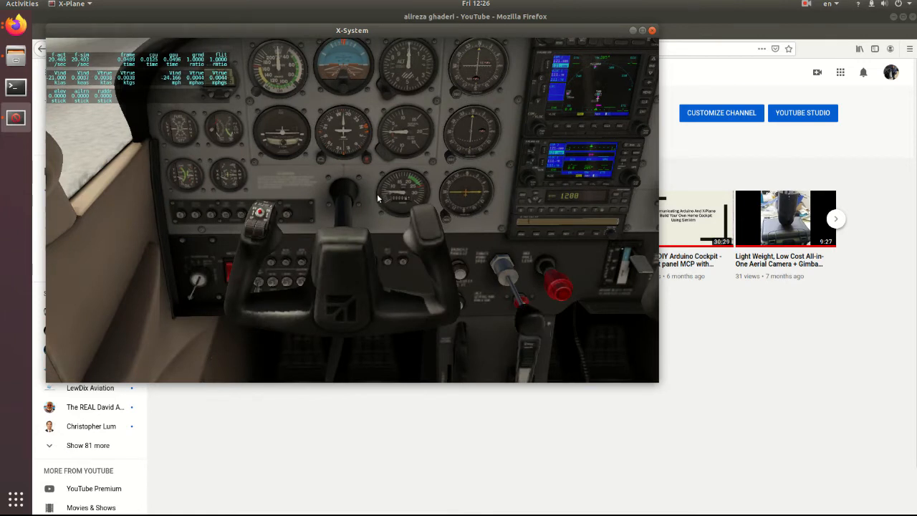
key("F2")
key("F2")
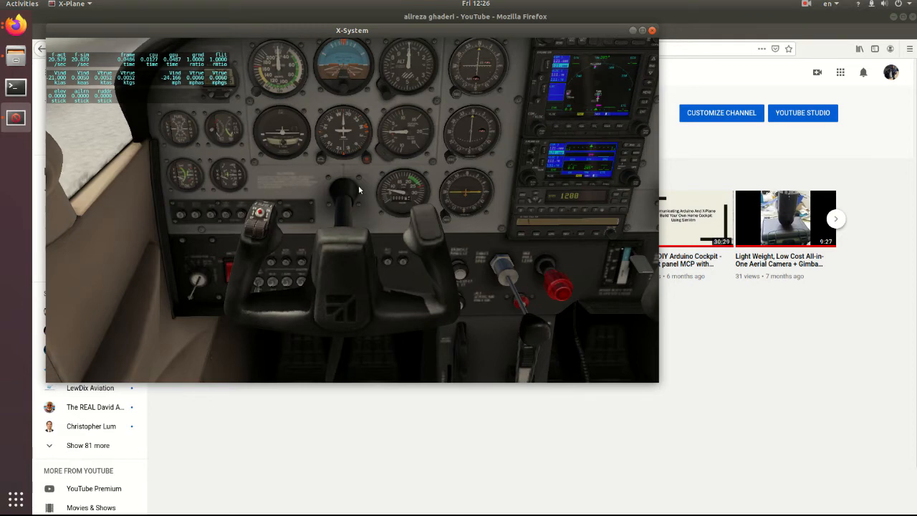
right_click(358, 185)
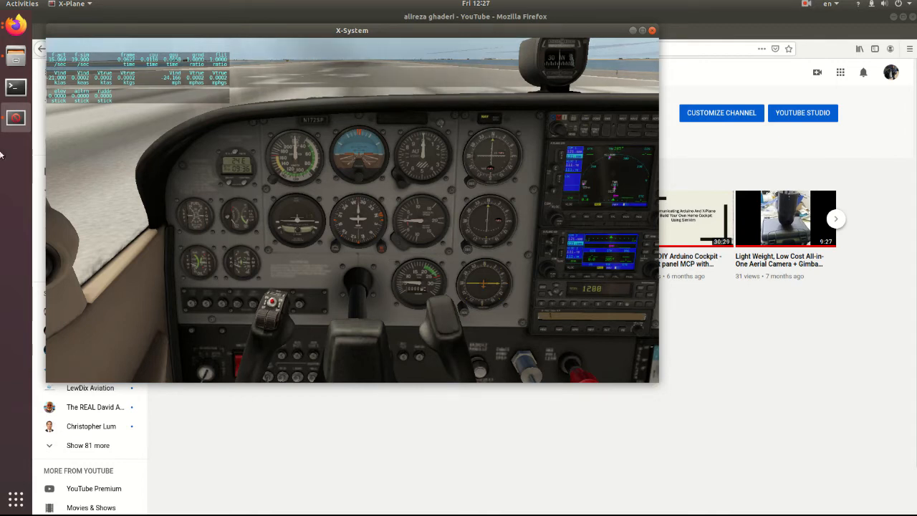
Switch to the terminal, list the home folder, enter the ardupilot folder and list its contents.
left_click(16, 87)
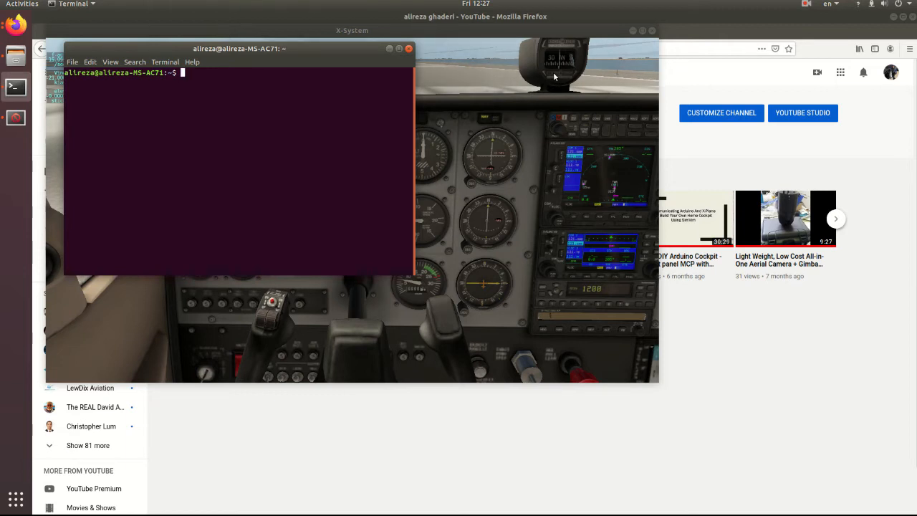
type("ls")
key("Return")
type("c")
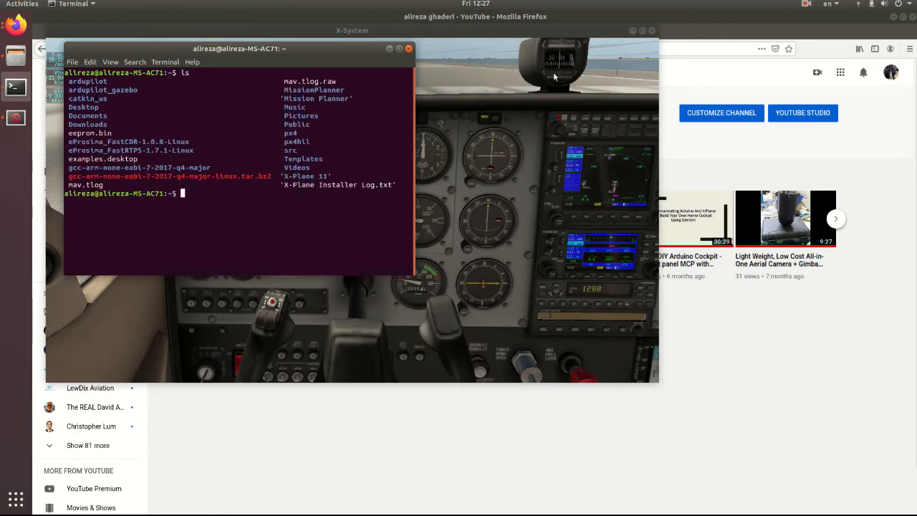
type("d ardupilot")
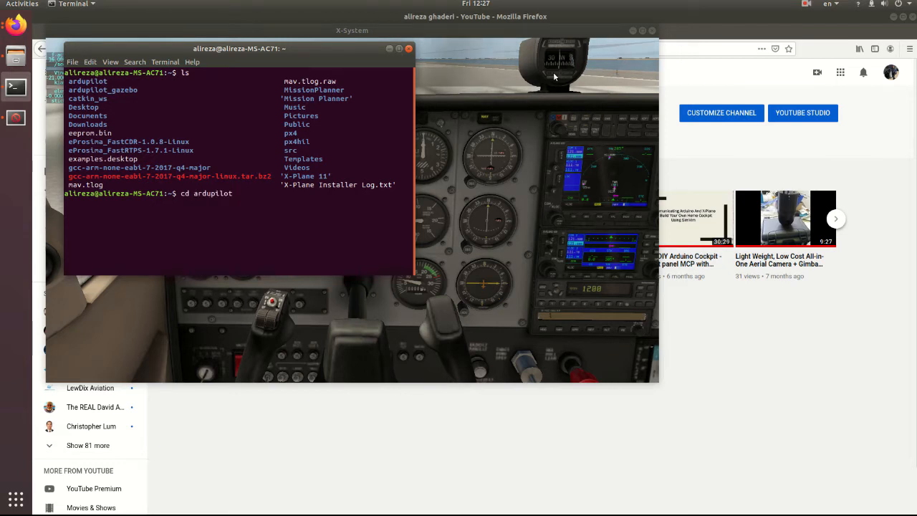
key("Return")
type("ls")
key("Return")
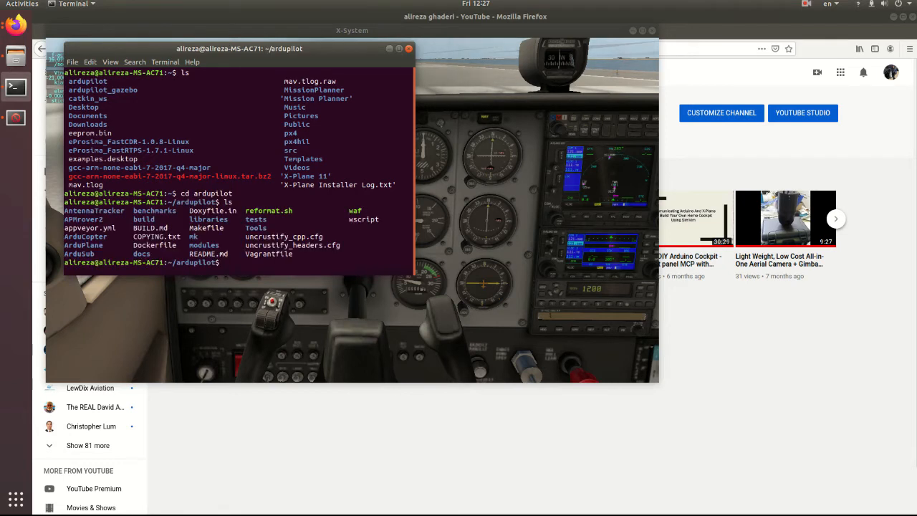
Change into the ArduPlane folder inside ardupilot.
type("cd ar")
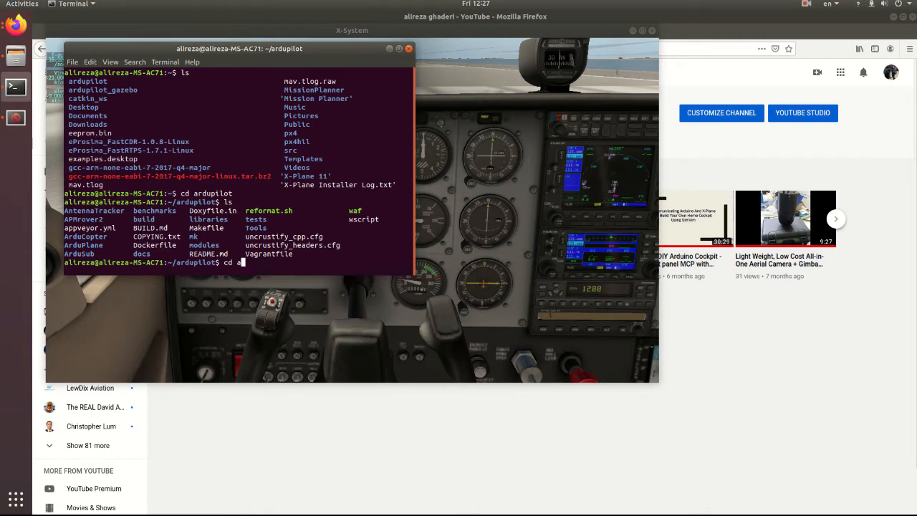
key("BackSpace")
key("BackSpace")
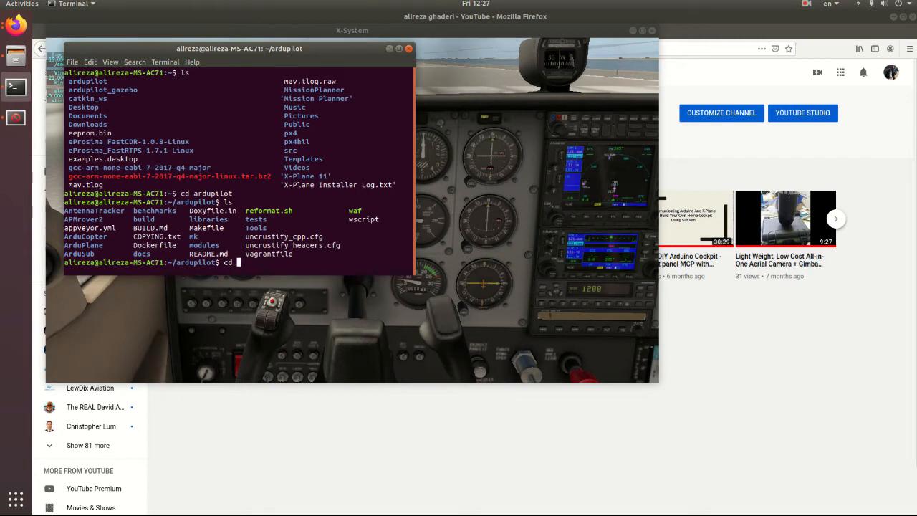
type("ArduP")
key("Tab")
key("Return")
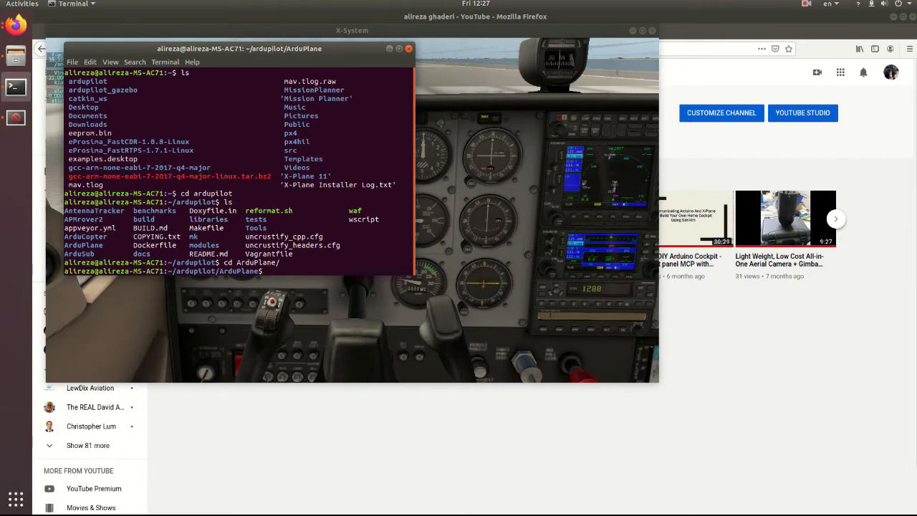
Create a folder named cessnaTest1 inside ArduPlane and change into it.
type("mkdir cessnaTest1")
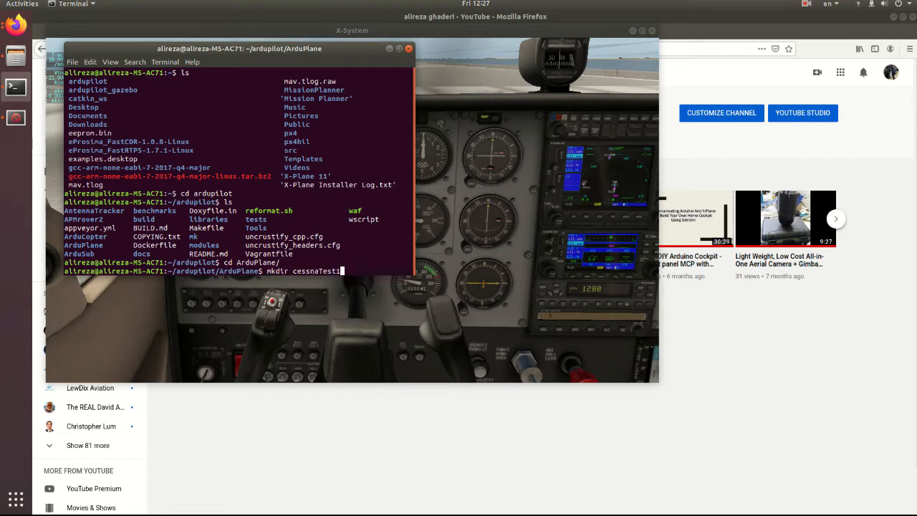
key("Return")
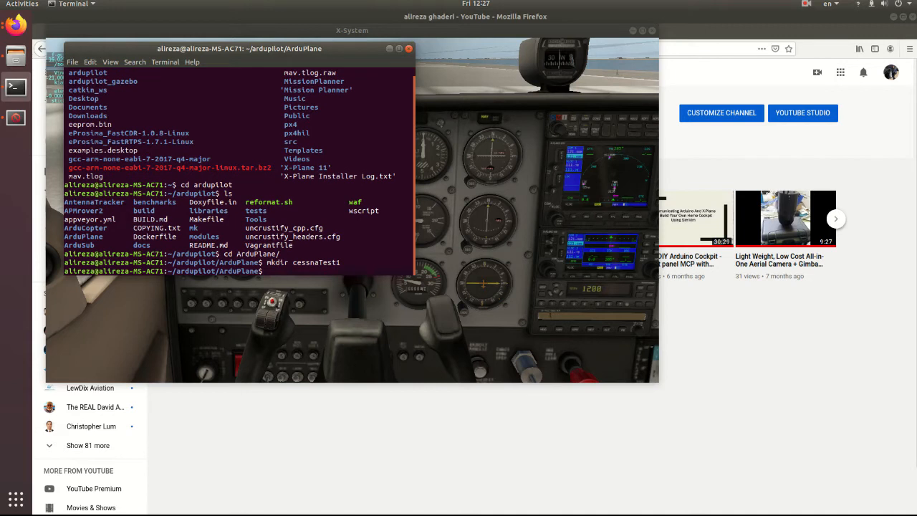
type("cd cessnaT")
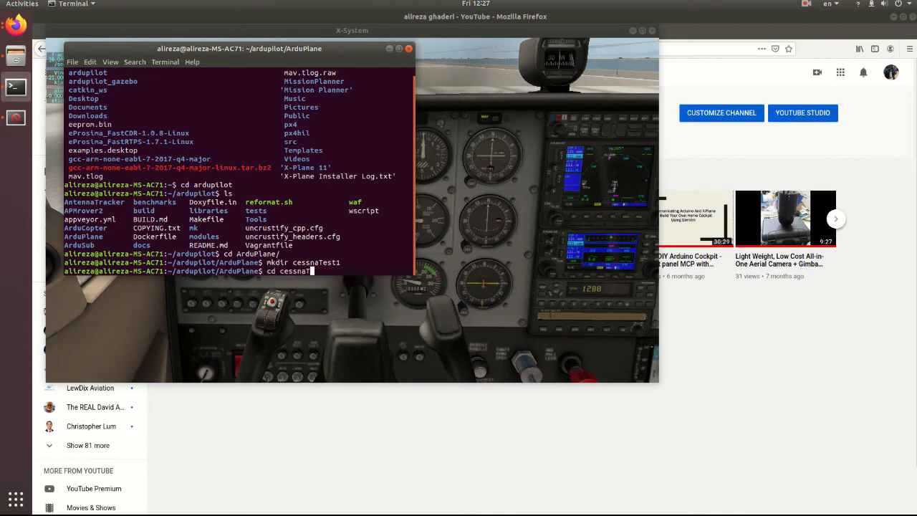
type("est1")
key("Return")
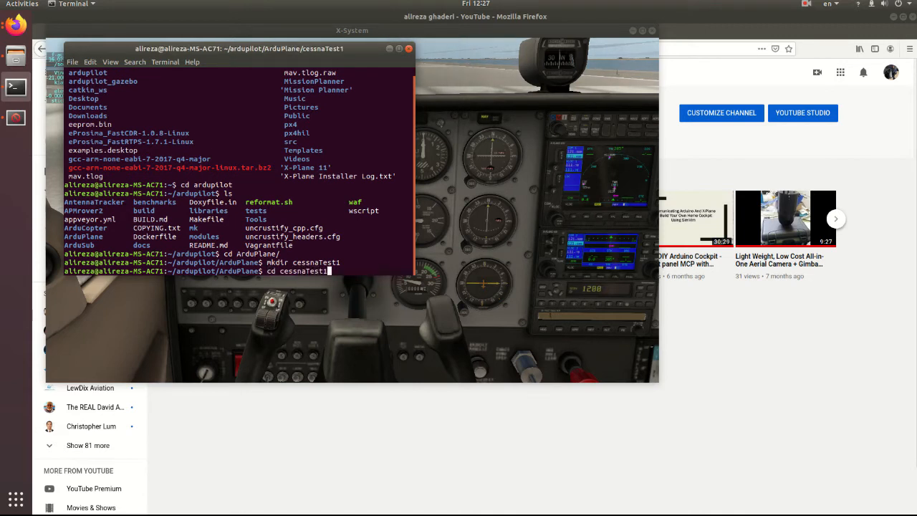
Recall the earlier command sim_vehicle.py -D -f xplane --console in the terminal without running it.
key("Up")
key("Up")
key("Up")
key("Up")
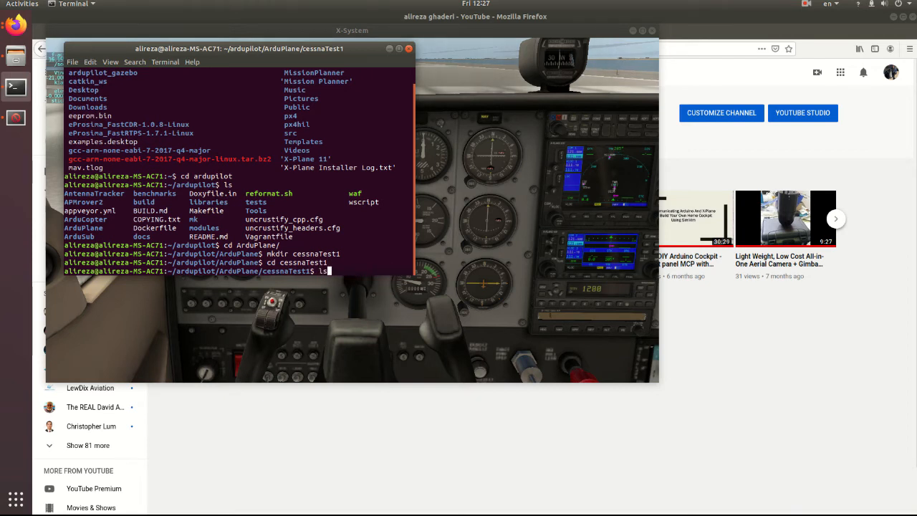
key("Up")
key("Up")
key("Up")
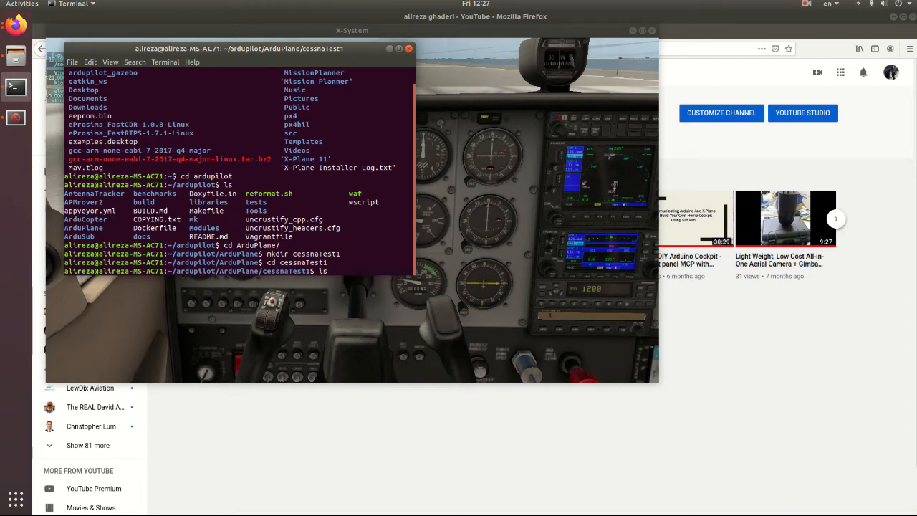
Switch to the Firefox documentation page on SITL with X-Plane 10 and read the Starting SITL section through the sim_vehicle.py instructions.
left_click(16, 25)
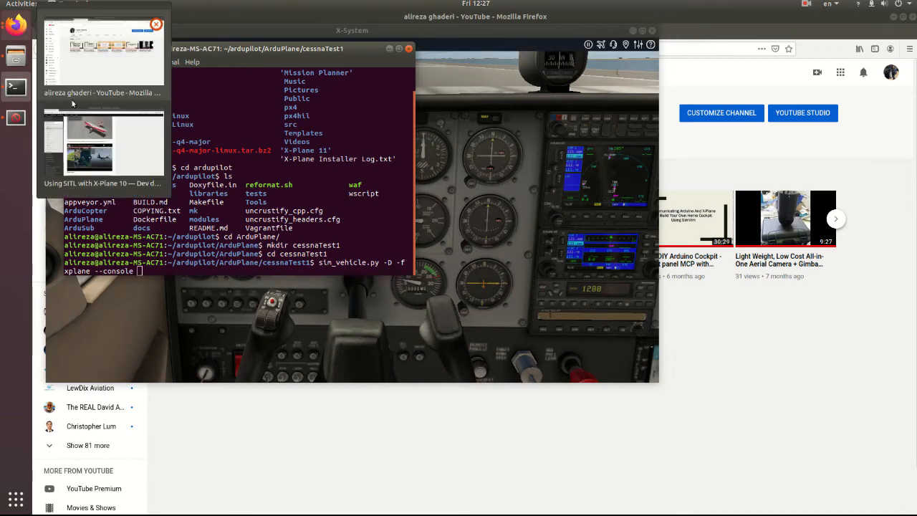
left_click(101, 143)
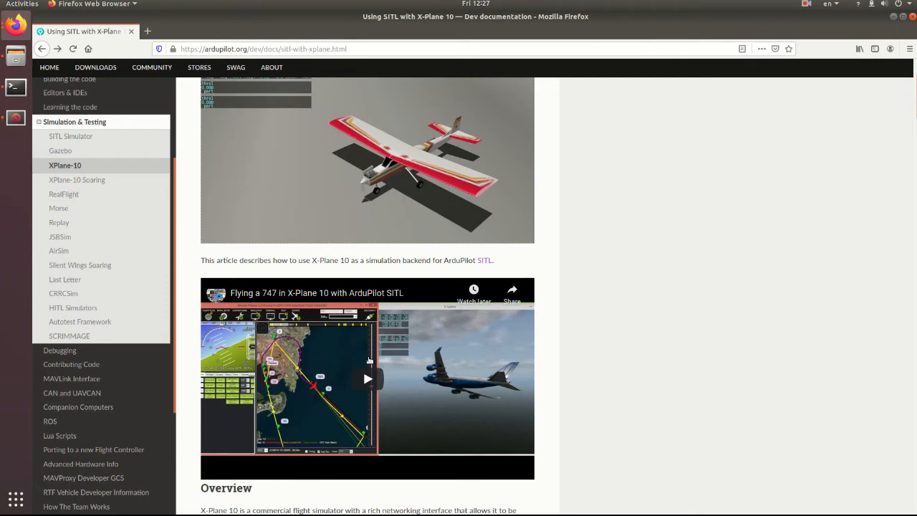
scroll(370, 361, "down", 3)
scroll(396, 389, "down", 10)
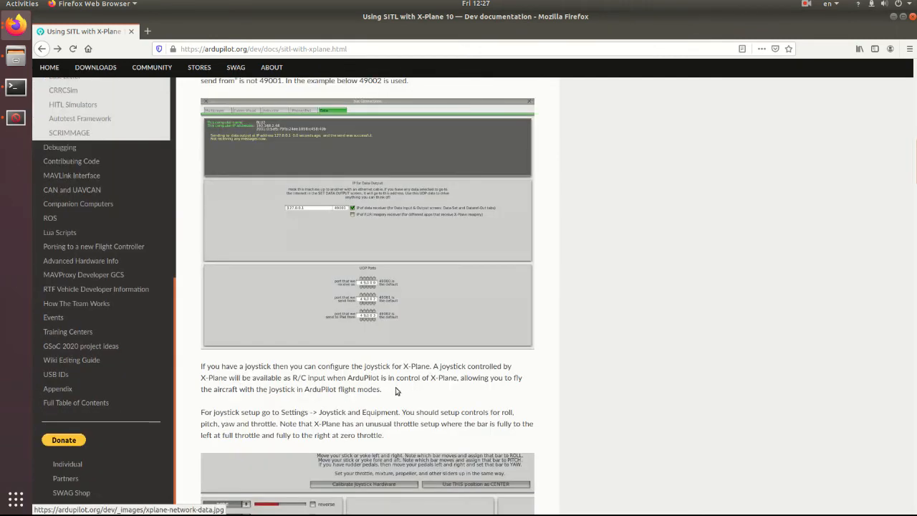
scroll(397, 390, "down", 8)
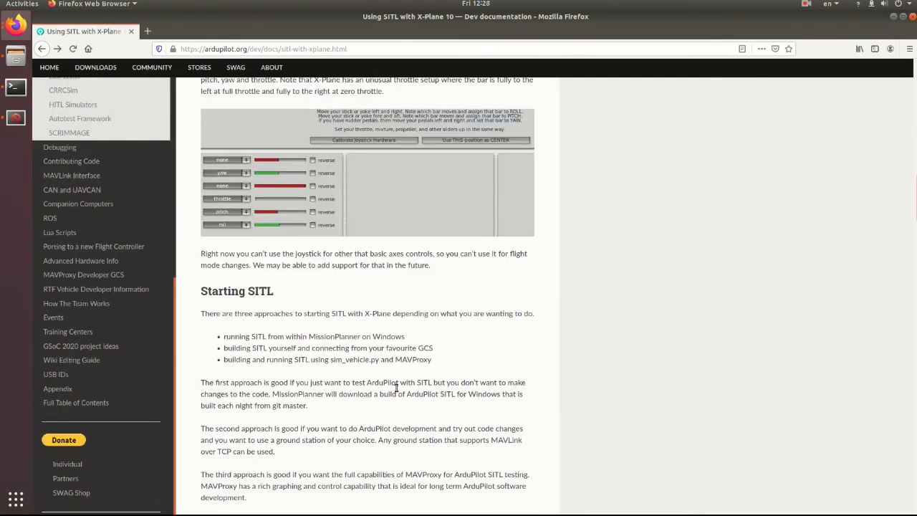
scroll(396, 388, "down", 1)
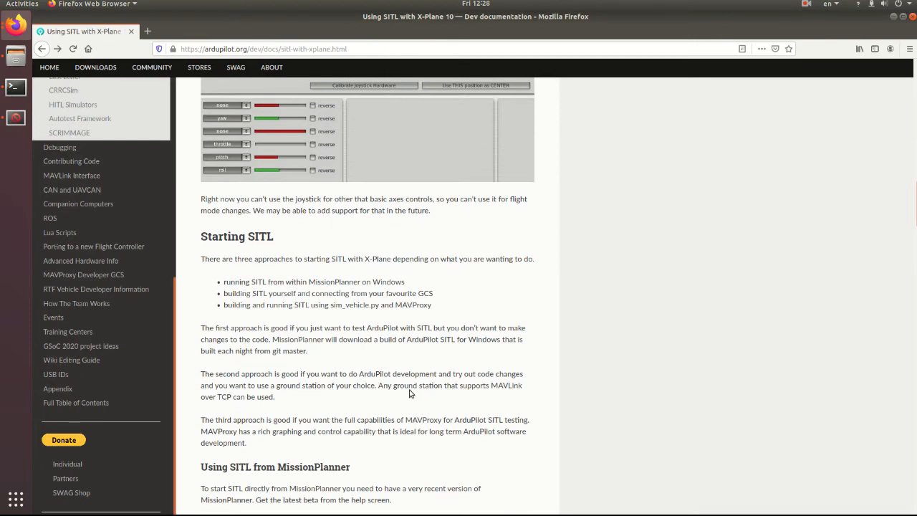
scroll(411, 393, "down", 3)
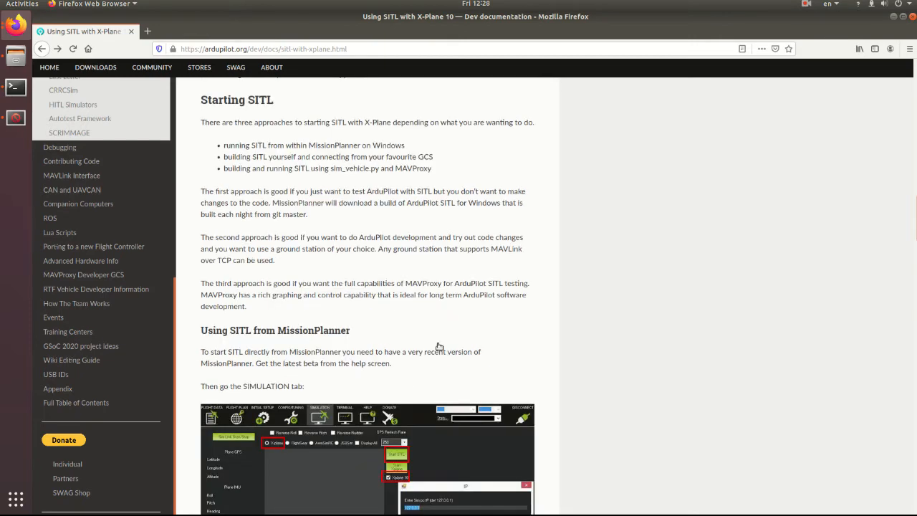
scroll(439, 347, "down", 3)
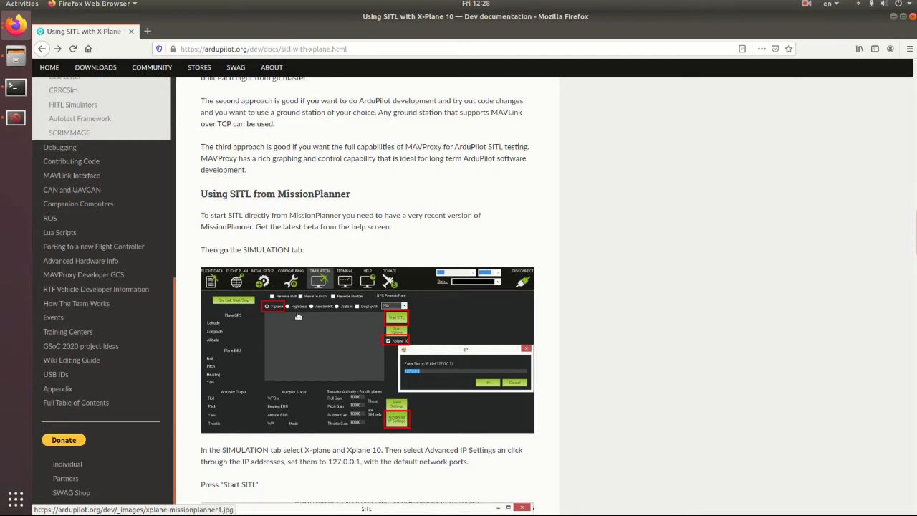
scroll(319, 319, "down", 8)
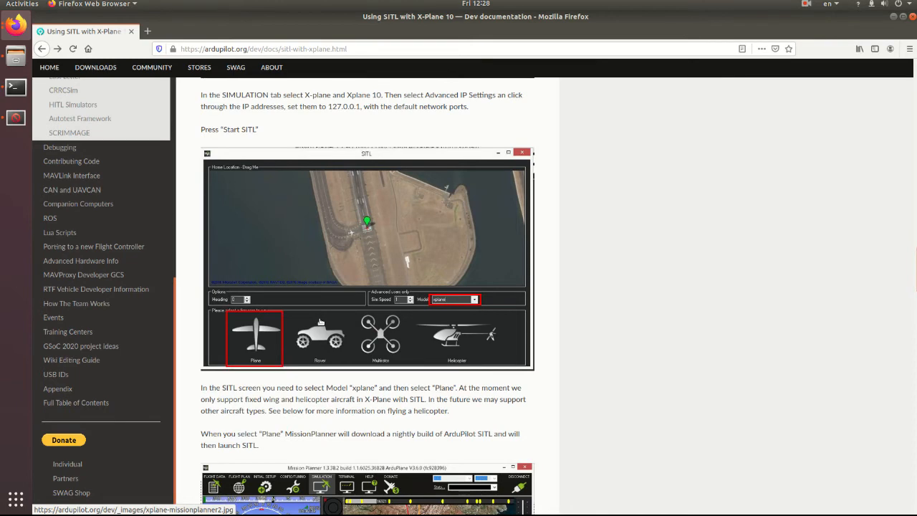
scroll(321, 322, "down", 5)
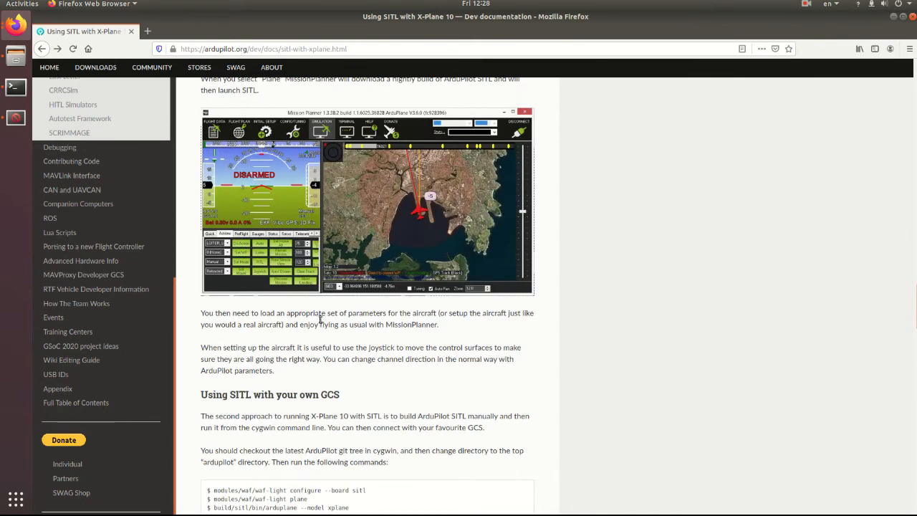
scroll(347, 300, "down", 3)
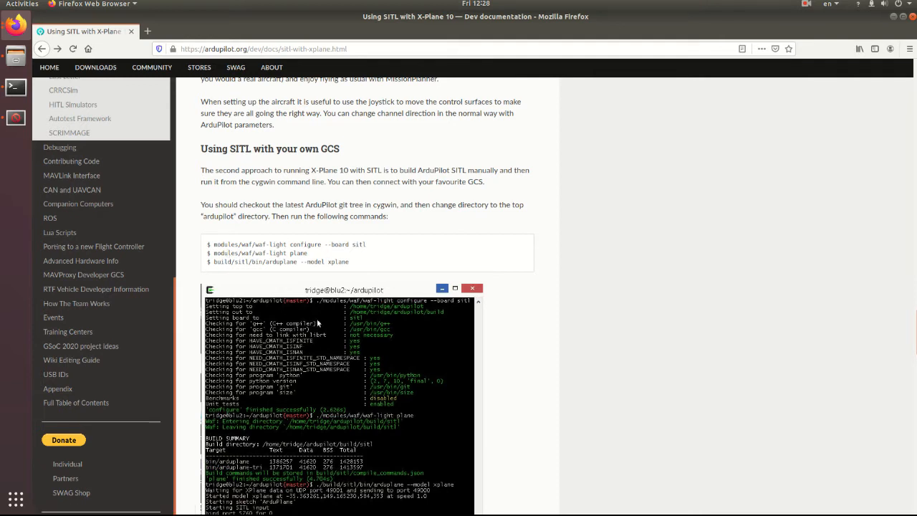
scroll(348, 360, "down", 3)
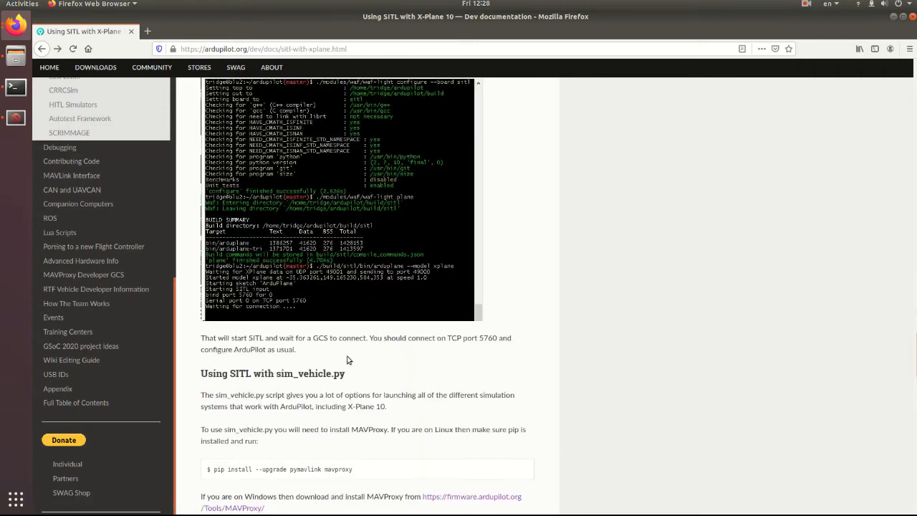
scroll(348, 359, "down", 2)
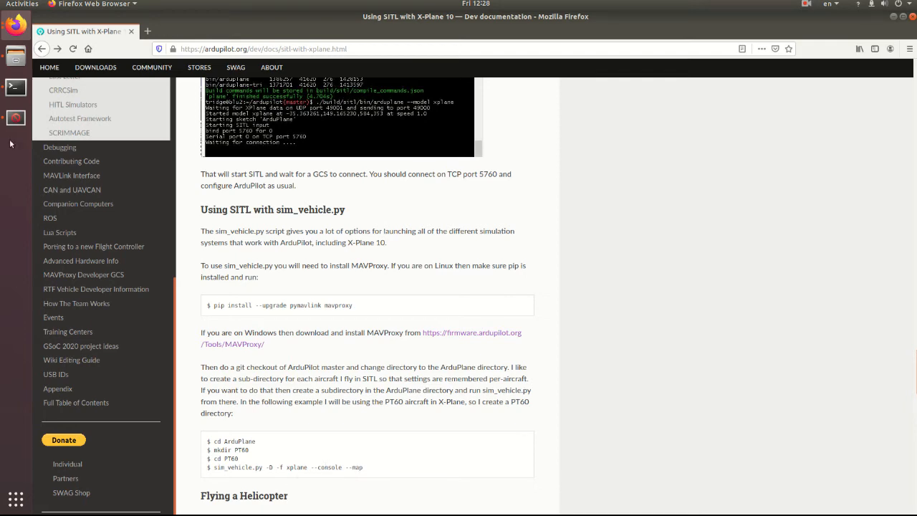
Return to the terminal and run sim_vehicle.py -D -f xplane --console from the cessnaTest1 folder.
left_click(22, 115)
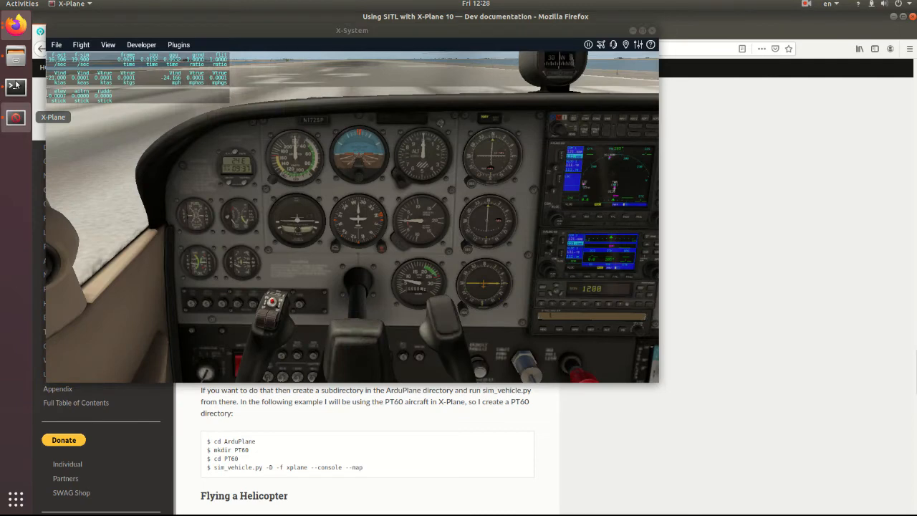
left_click(16, 85)
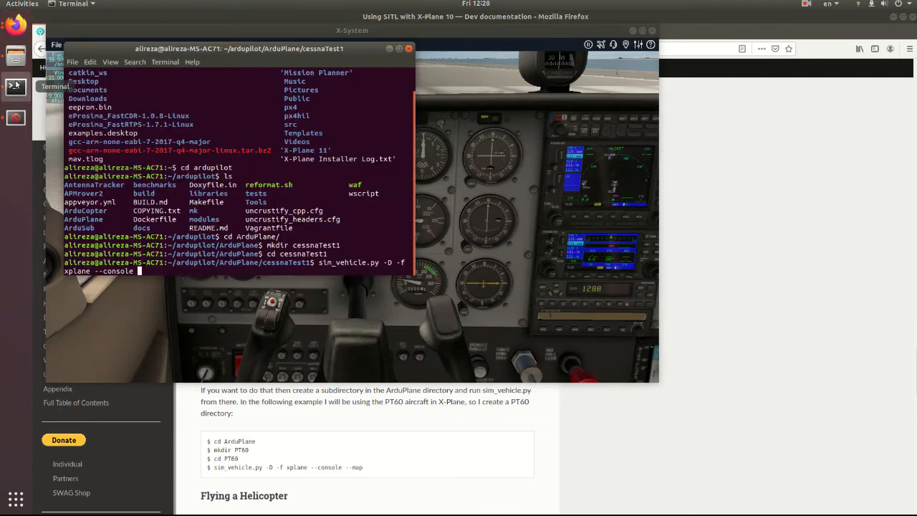
key("Return")
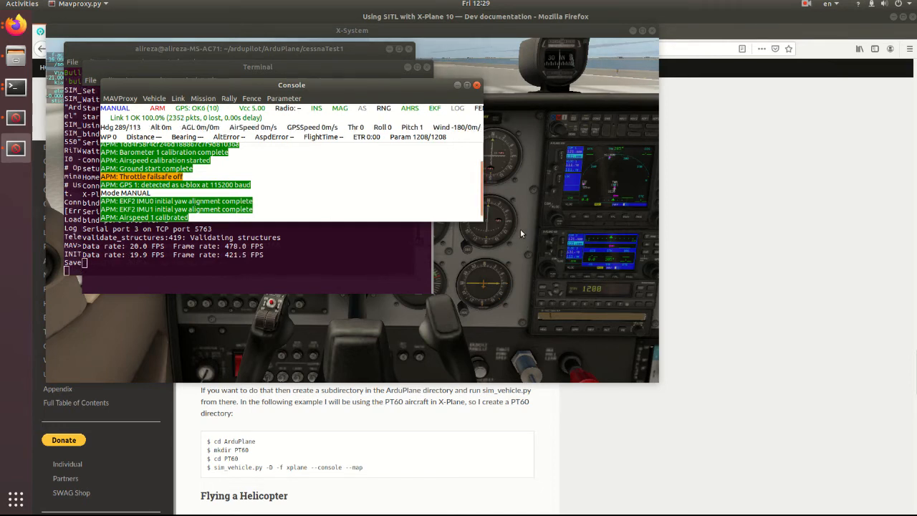
Switch to X-Plane, set flight models per frame to 2 in the general settings and close the settings.
left_click(527, 161)
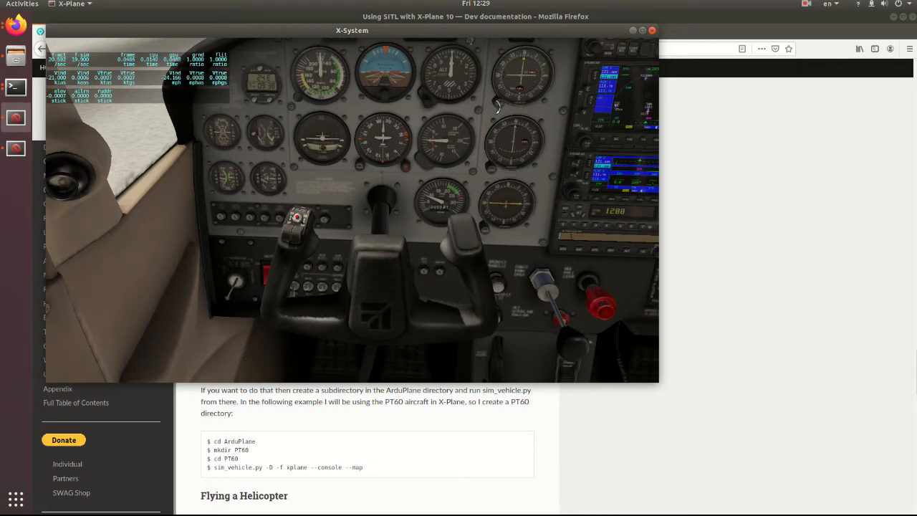
left_click_drag(494, 191, 492, 181)
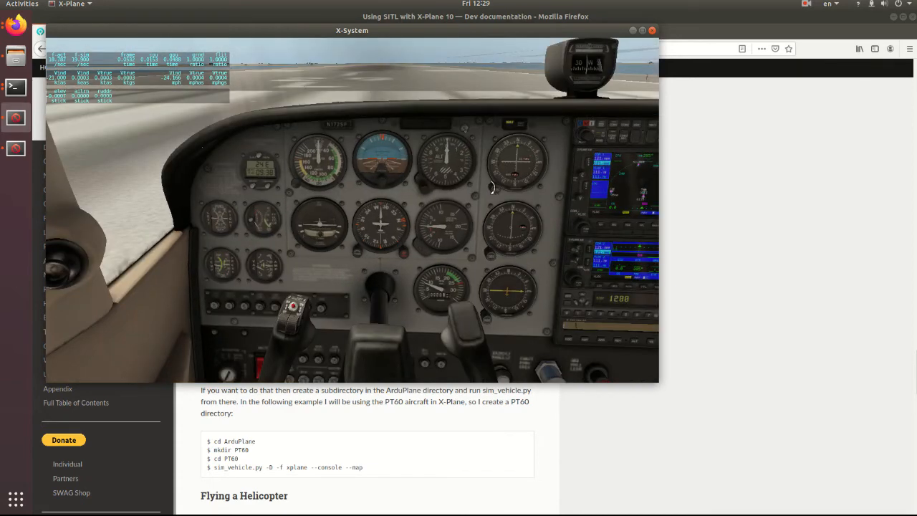
left_click(640, 45)
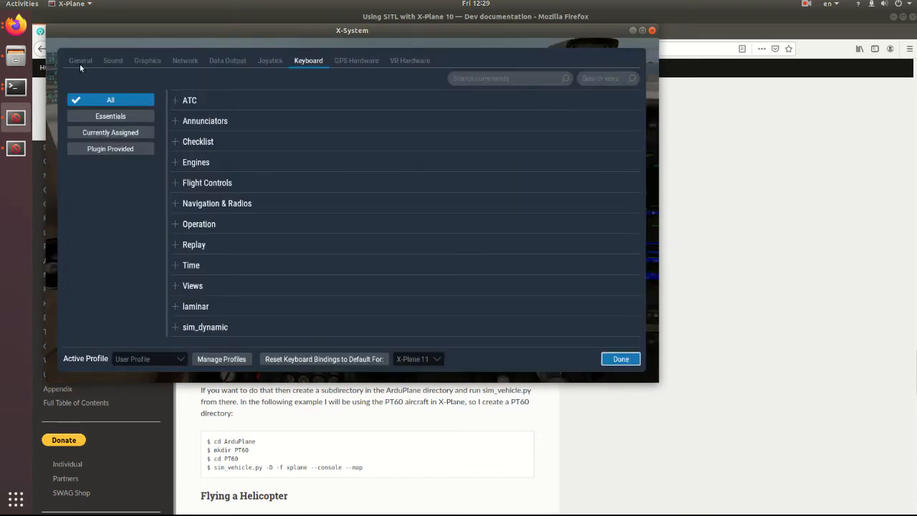
left_click(81, 63)
left_click_drag(96, 220, 70, 218)
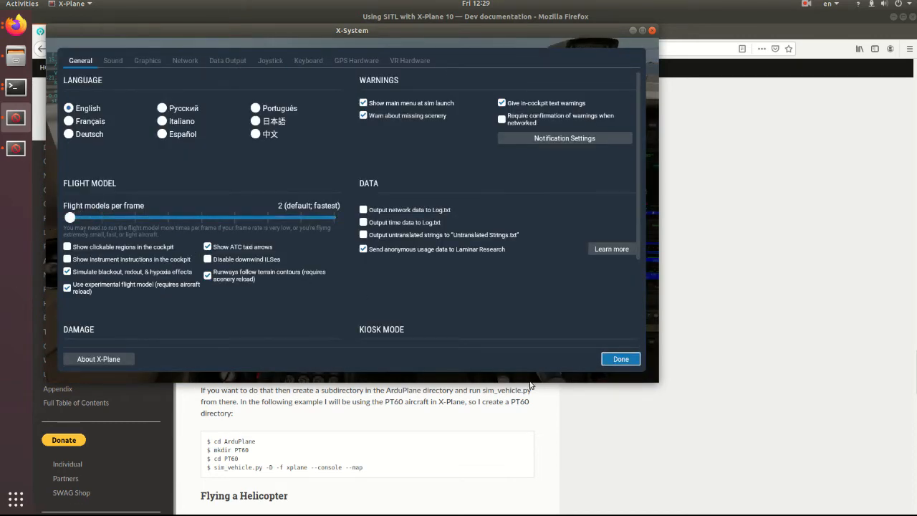
left_click(620, 359)
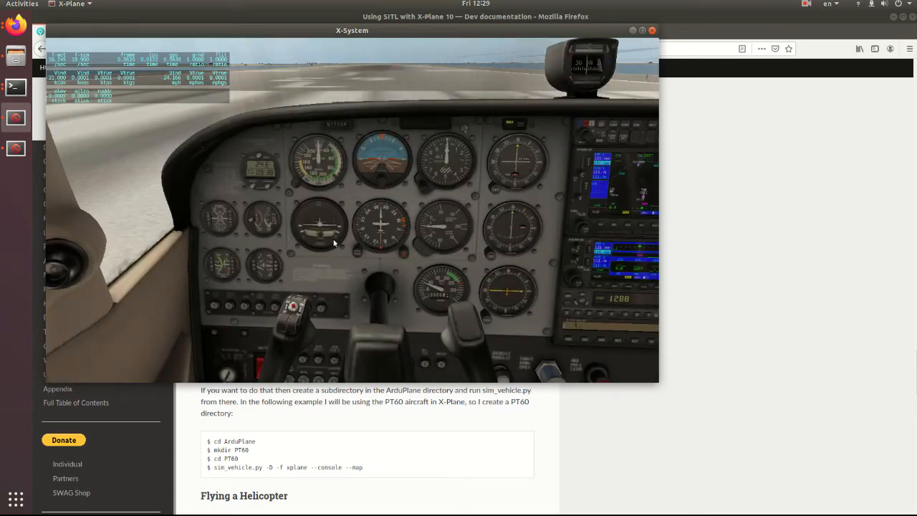
Check the MAVProxy console and the terminal output of the cessnaTest1 session.
left_click(15, 148)
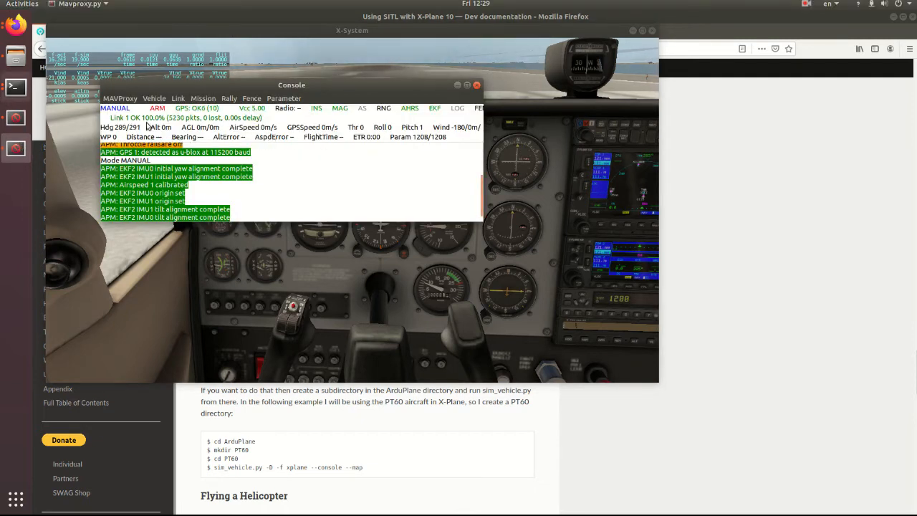
left_click(7, 89)
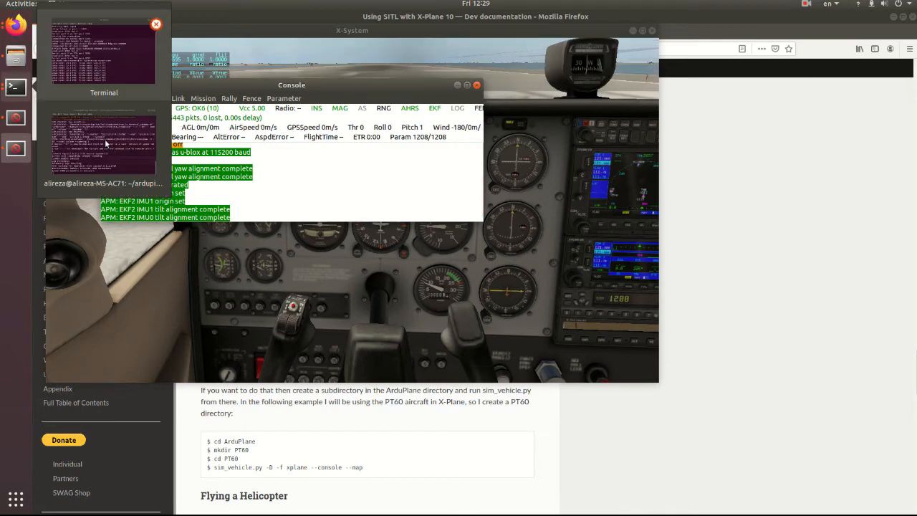
left_click(134, 172)
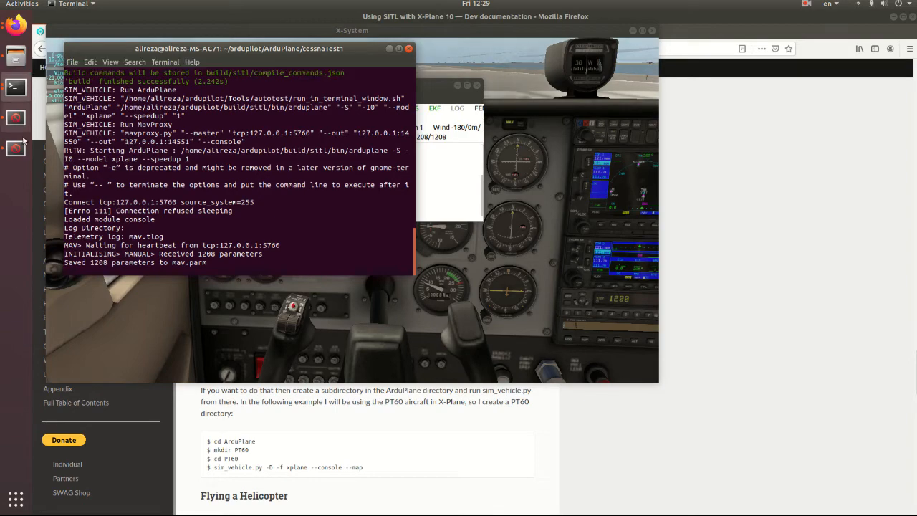
Launch QGroundControl from the desktop and dismiss its vehicle setup and missing-parameter warnings.
key("super+d")
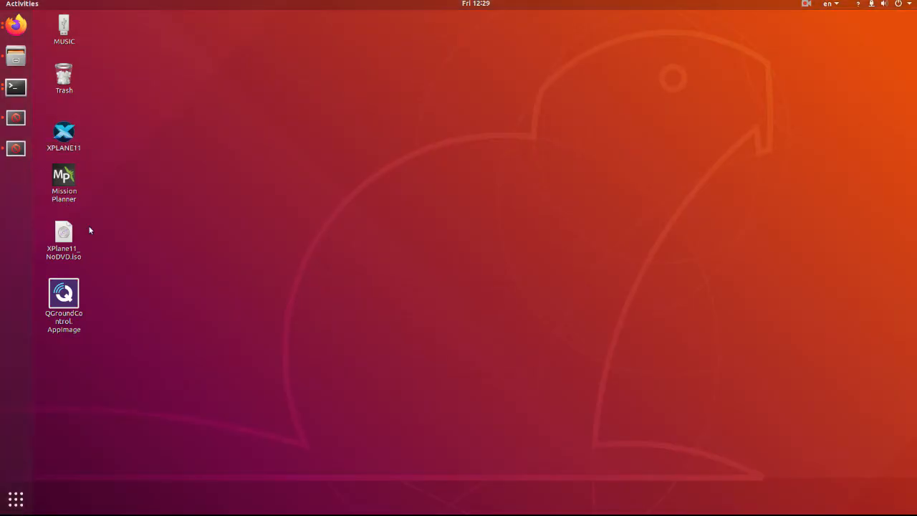
left_click(63, 295)
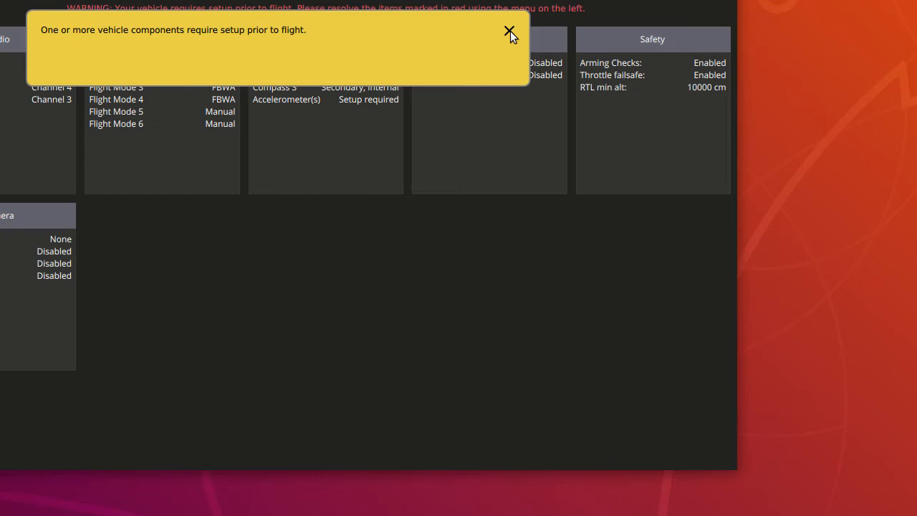
left_click(504, 32)
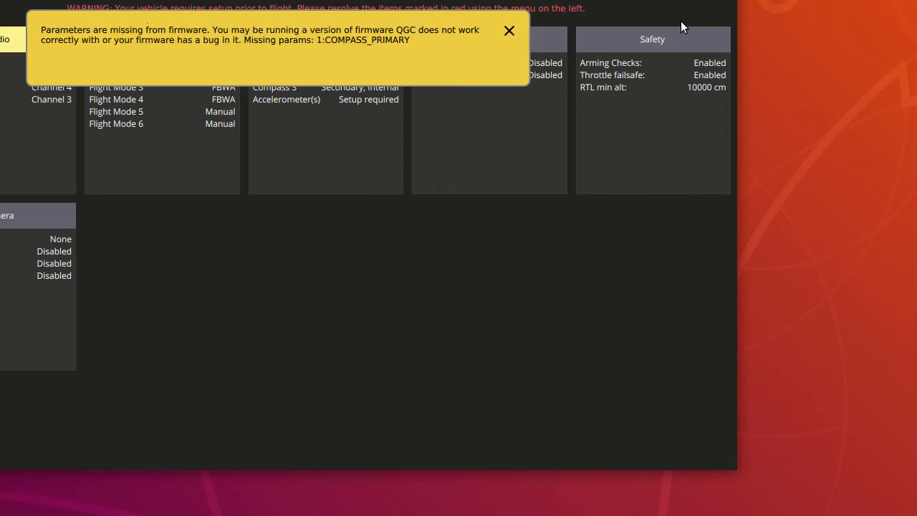
left_click(509, 31)
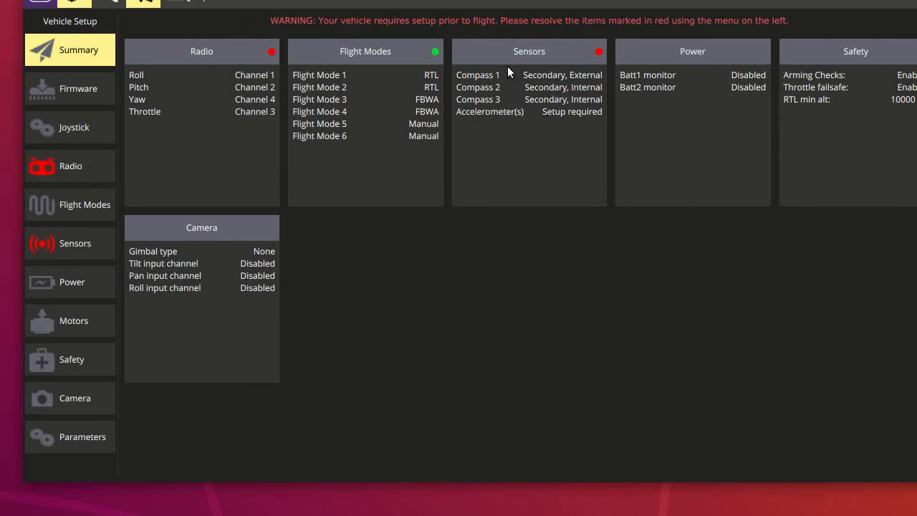
Open the vehicle's Sensors setup and dismiss the sensor calibration notice and the missing-parameter warning.
left_click(555, 152)
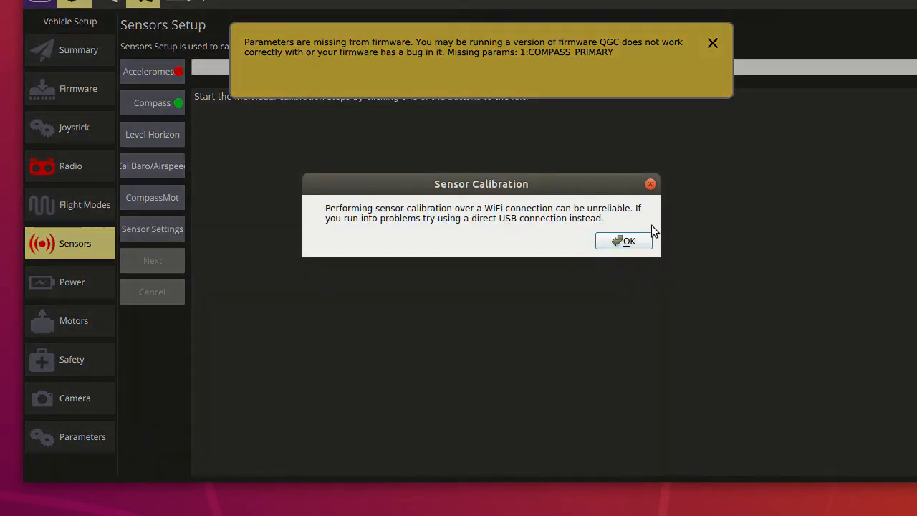
left_click(633, 241)
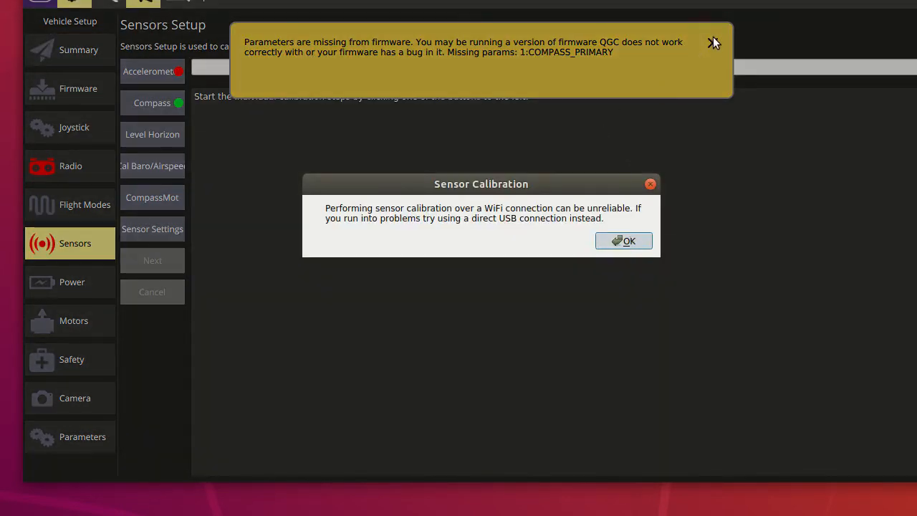
left_click(713, 45)
left_click(166, 76)
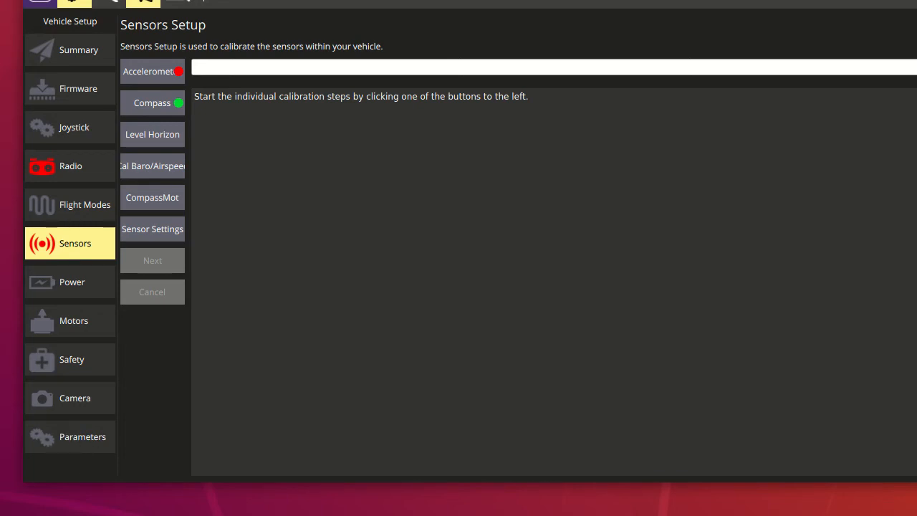
Switch to the MAVProxy console and load plane.parm from Tools/autotest/default_params, uncovering the Sensors setup behind the console.
key("alt+Tab")
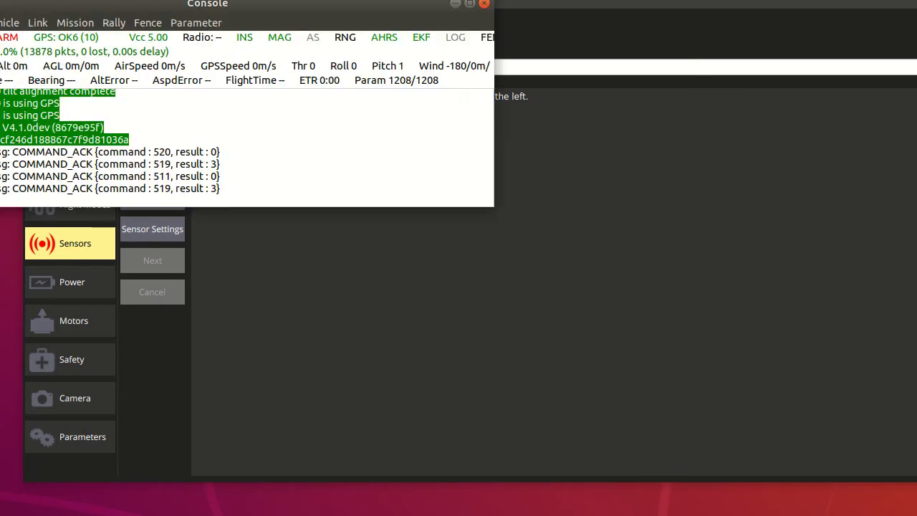
left_click(191, 24)
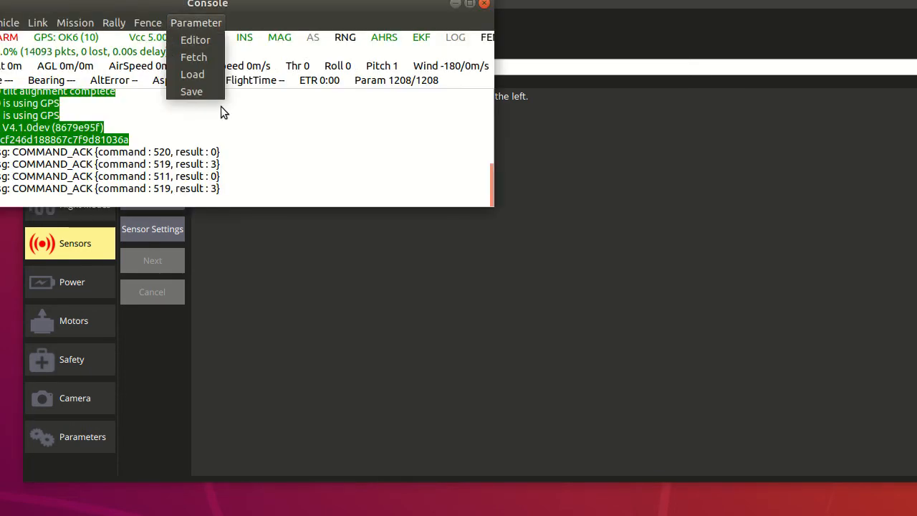
left_click(193, 76)
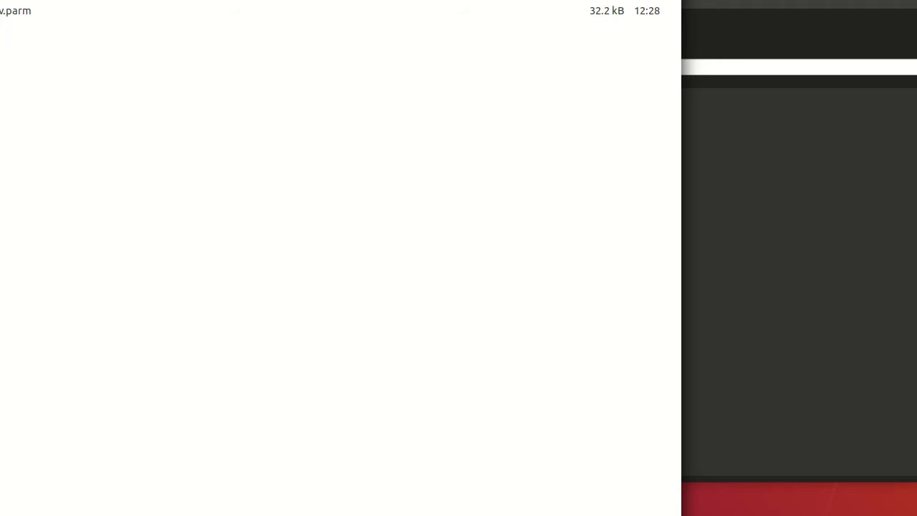
key("alt+Up")
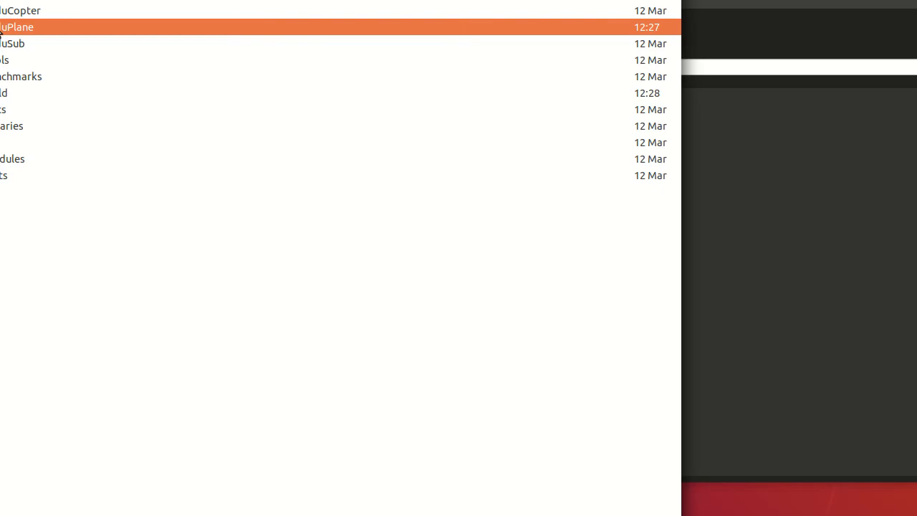
double_click(1, 60)
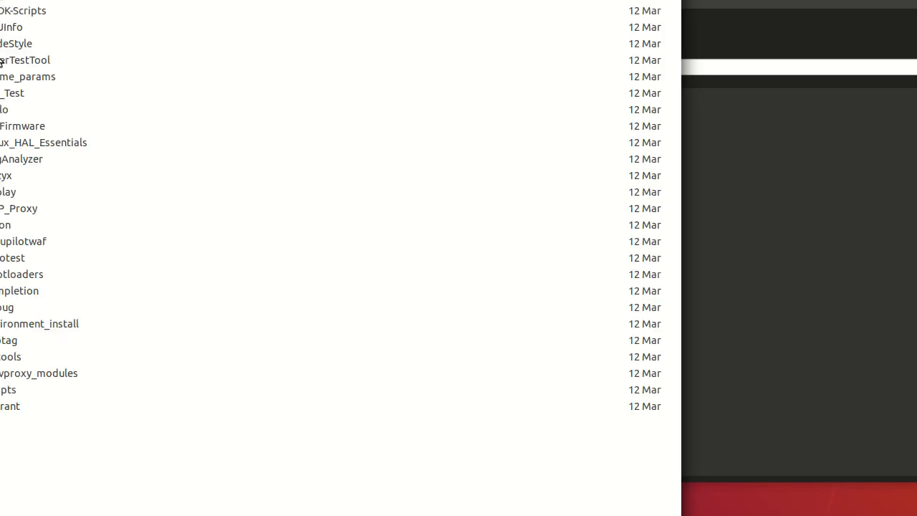
double_click(7, 260)
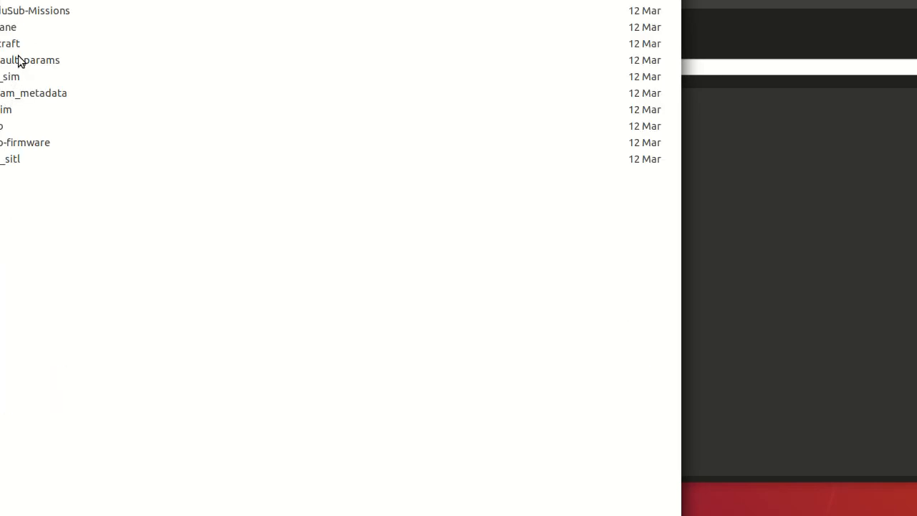
double_click(20, 62)
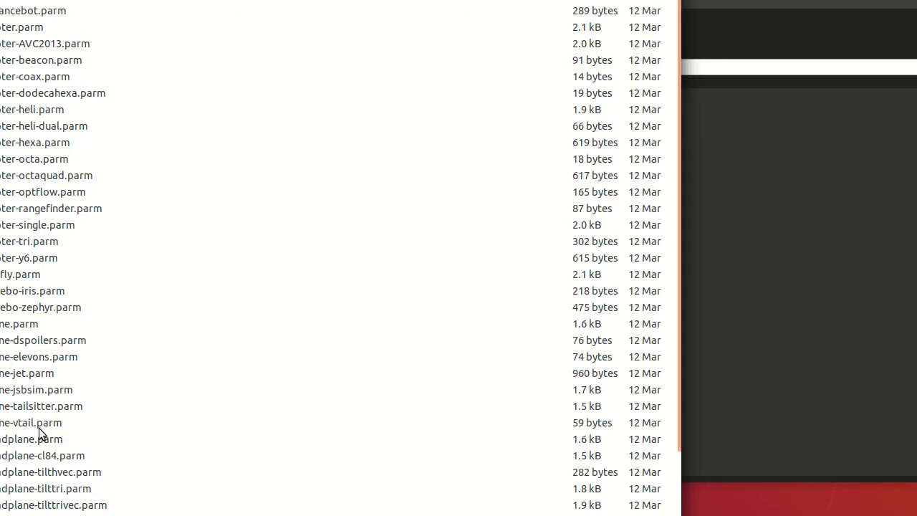
left_click(13, 326)
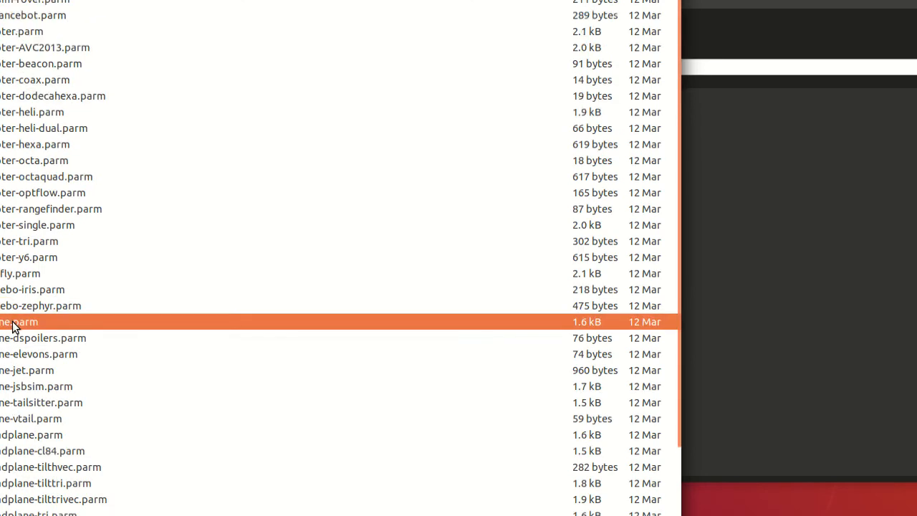
double_click(13, 325)
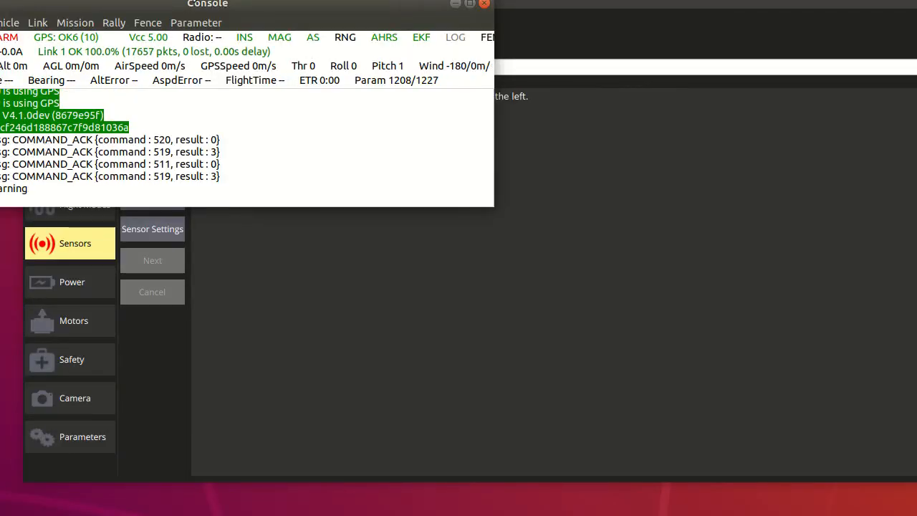
left_click_drag(195, 8, 133, 238)
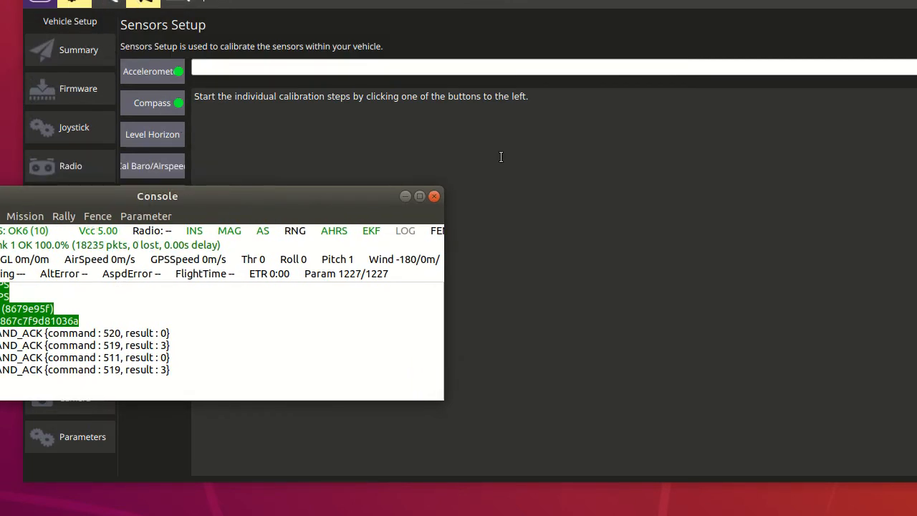
Open the vehicle's parameter list in QGroundControl and search for servo1_fun.
left_click(57, 405)
left_click(53, 432)
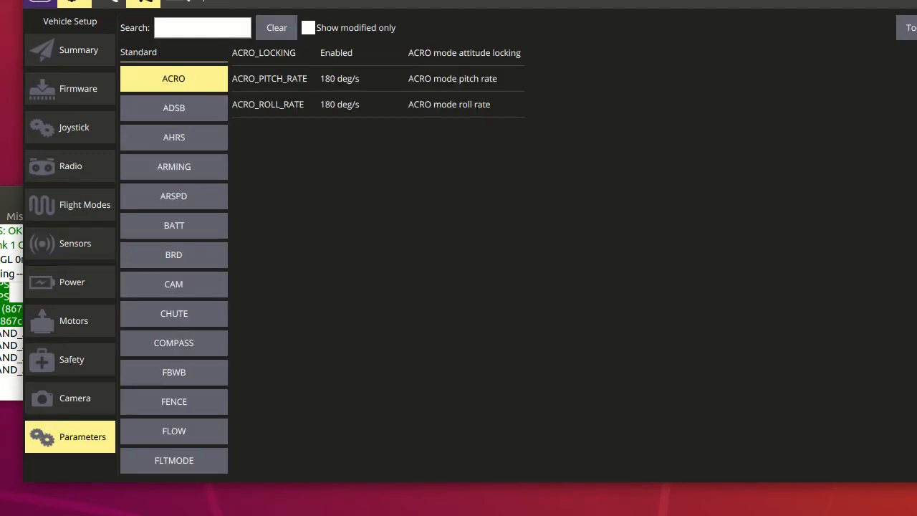
left_click(201, 33)
type("servo")
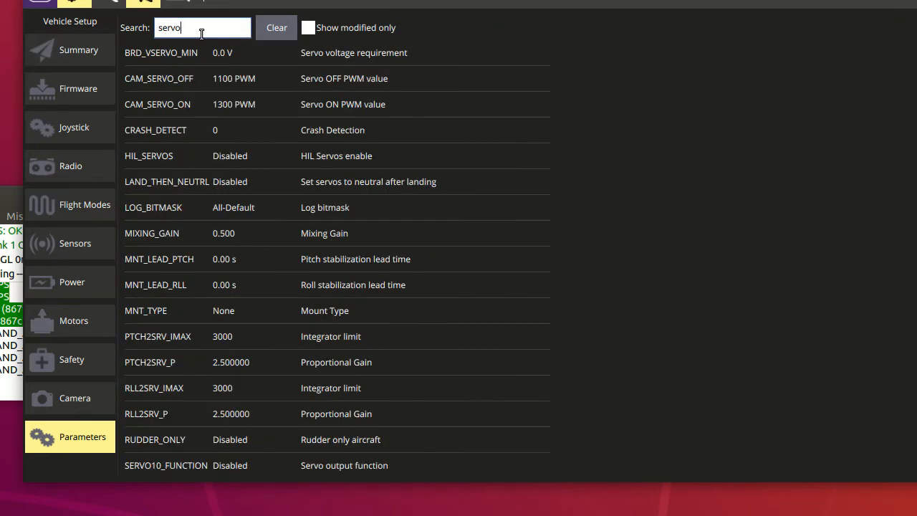
type("1_fun")
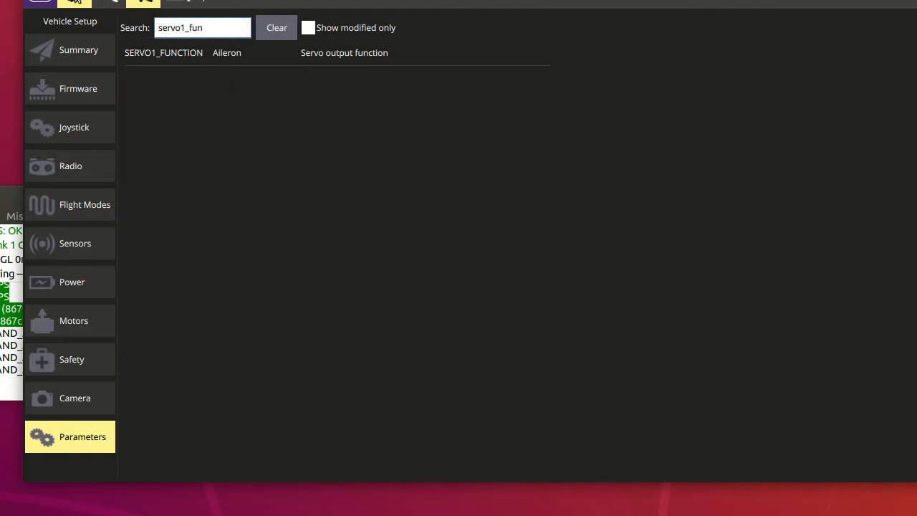
In the Fly view, add Air Speed as a large value and Climb Rate to the displayed vehicle values.
left_click(143, 3)
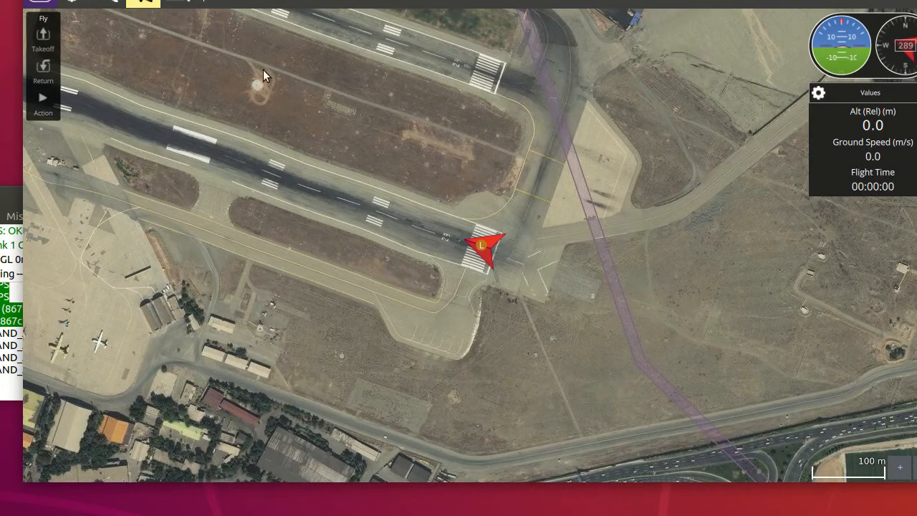
scroll(383, 185, "down", 3)
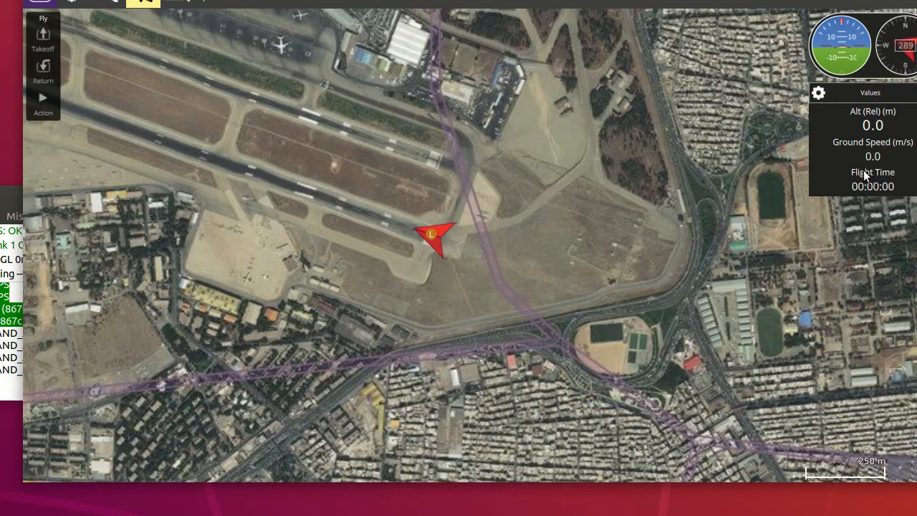
left_click(821, 94)
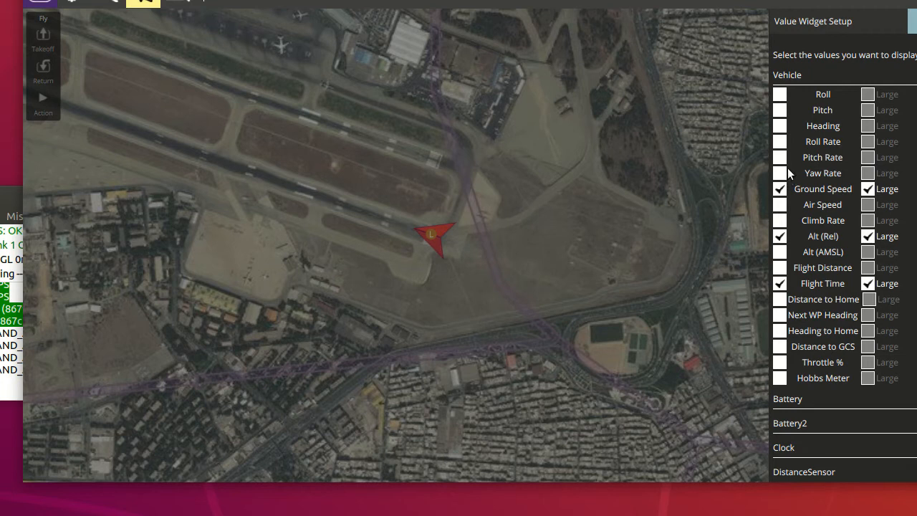
left_click(780, 204)
left_click(868, 205)
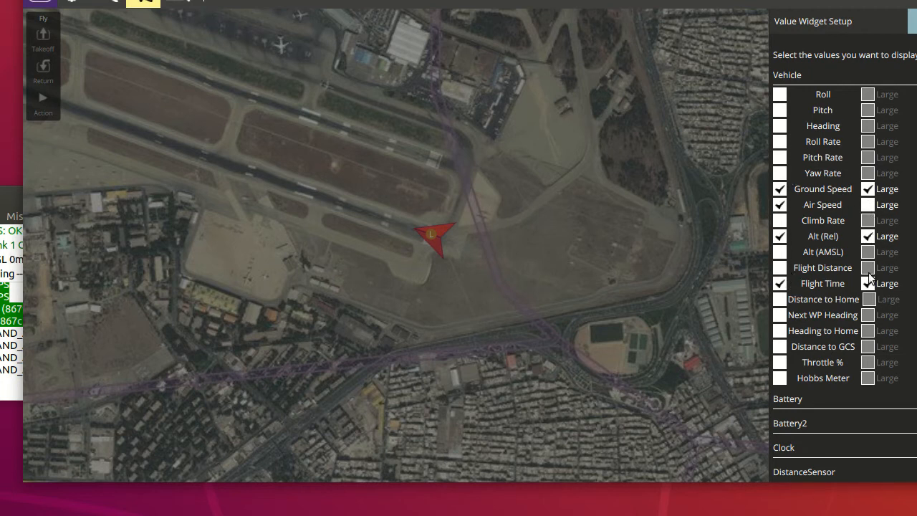
left_click(780, 220)
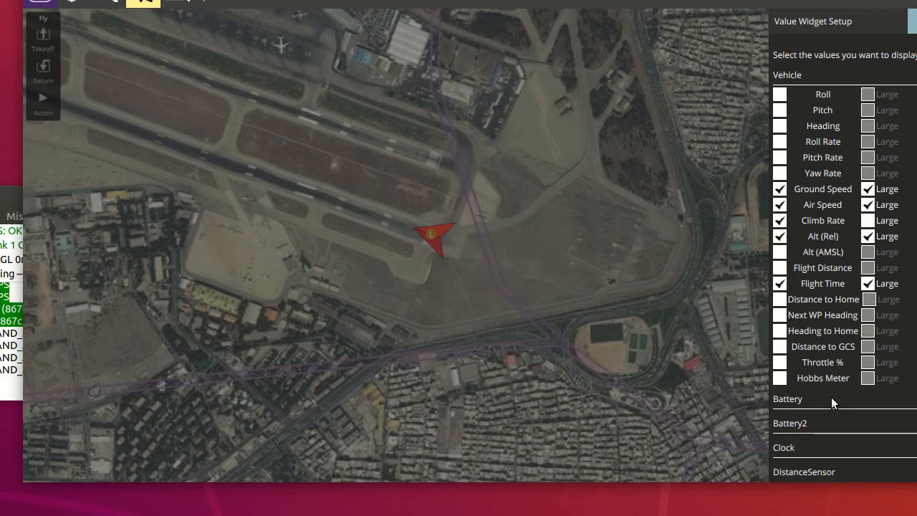
left_click(912, 21)
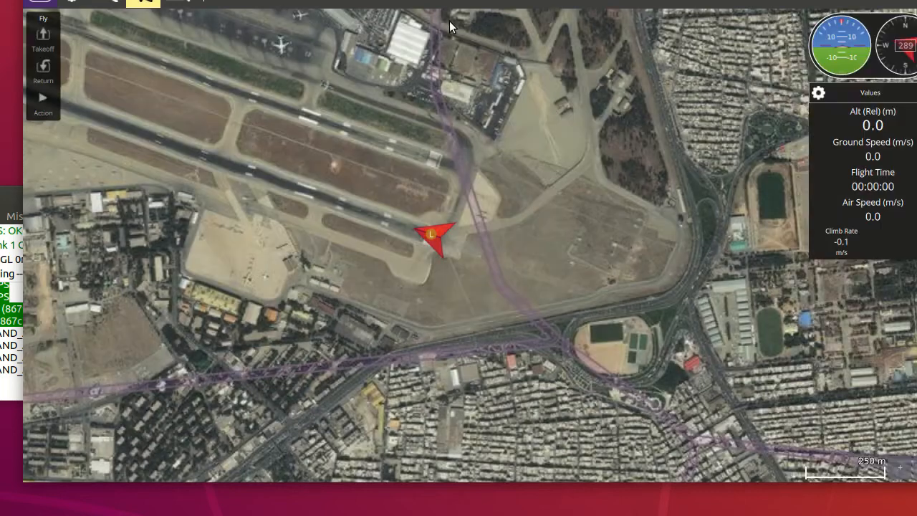
Return to the vehicle parameters and search for bank to examine the bank angle limits.
left_click(75, 2)
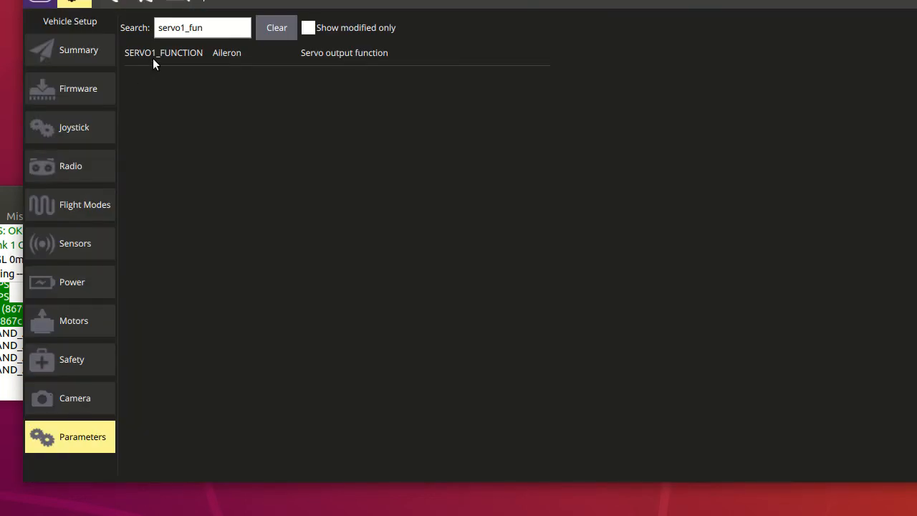
double_click(217, 26)
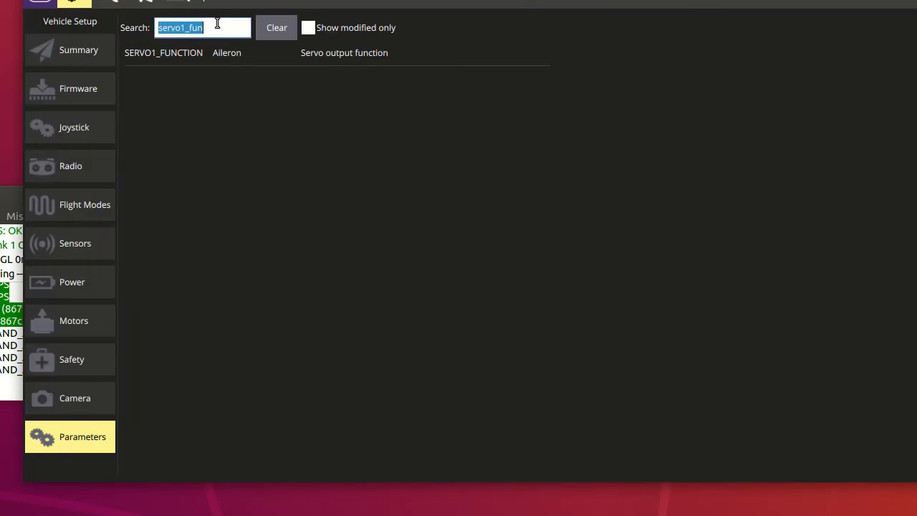
type("bank")
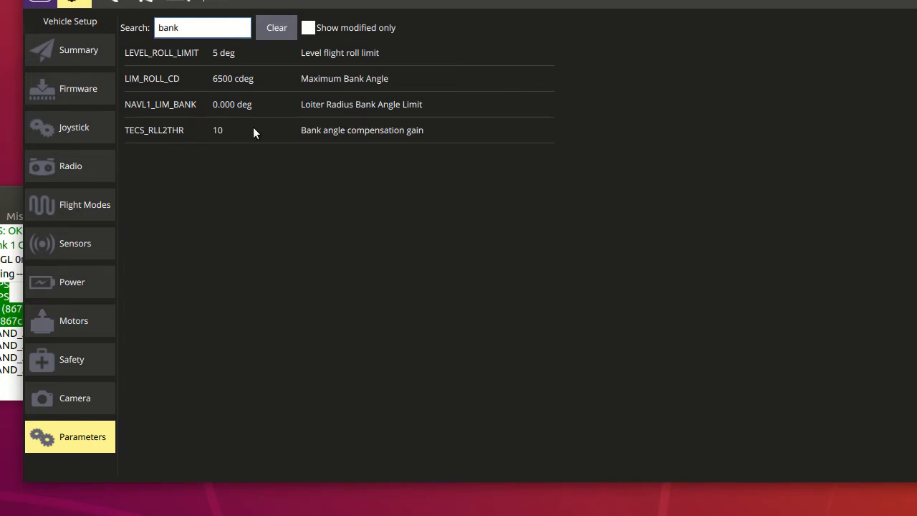
Search the vehicle parameters for roll and look through the whole list of matches.
key("BackSpace")
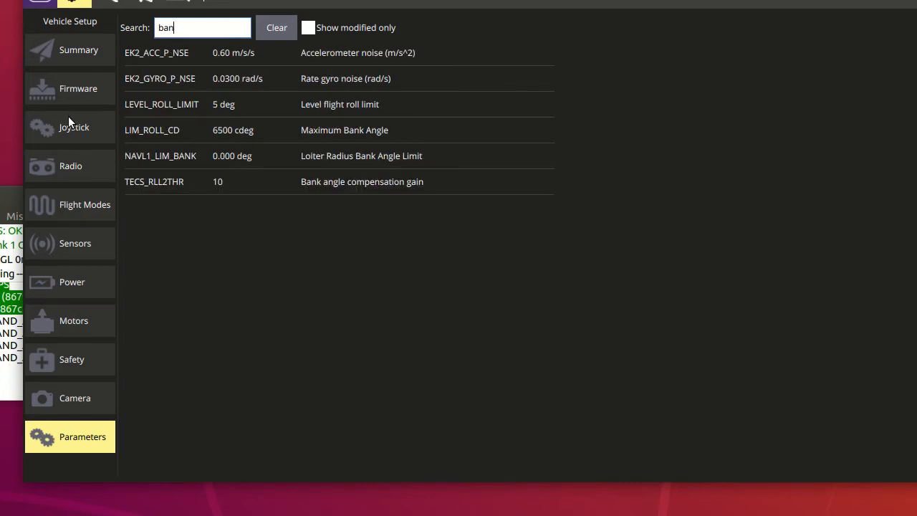
key("BackSpace")
key("BackSpace")
key("BackSpace")
type("roll")
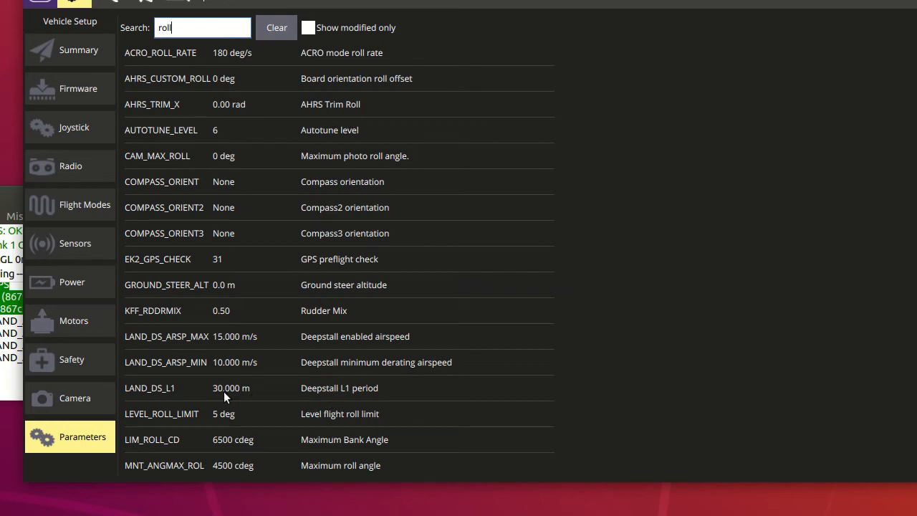
scroll(224, 391, "down", 10)
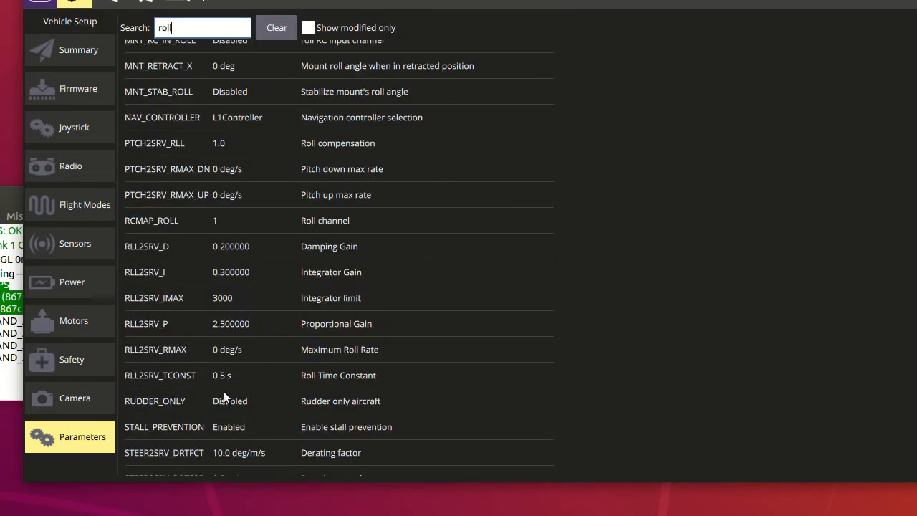
scroll(224, 391, "down", 3)
scroll(224, 392, "down", 9)
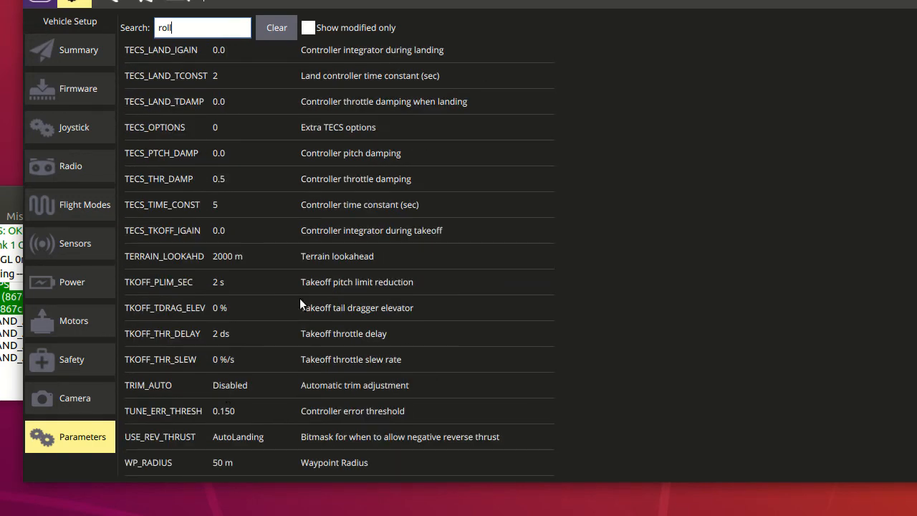
Start a mission plan with the whole runway in view and a takeoff item at the aircraft's position.
left_click(146, 3)
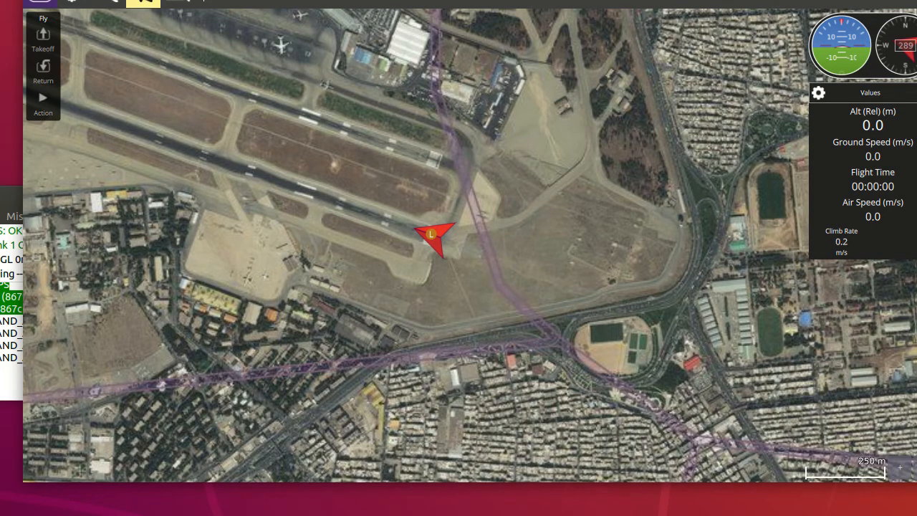
scroll(259, 171, "down", 3)
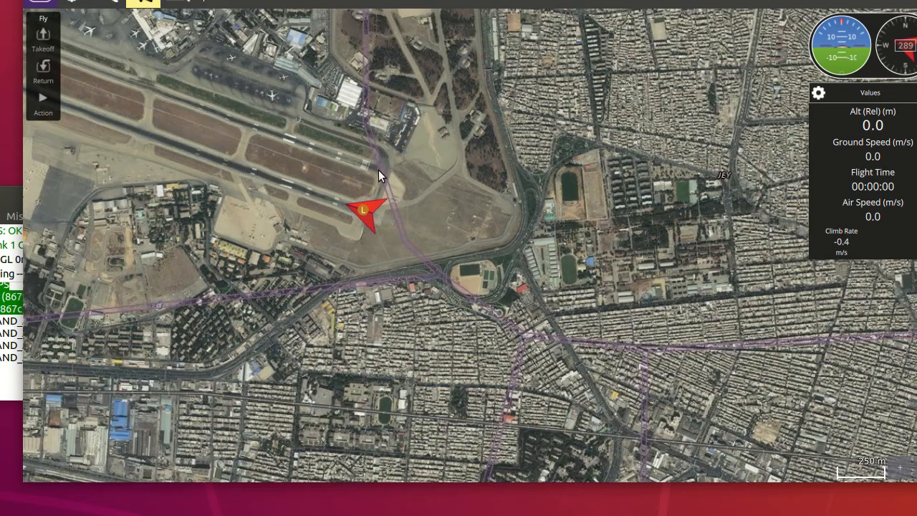
left_click_drag(379, 170, 539, 172)
scroll(480, 170, "down", 1)
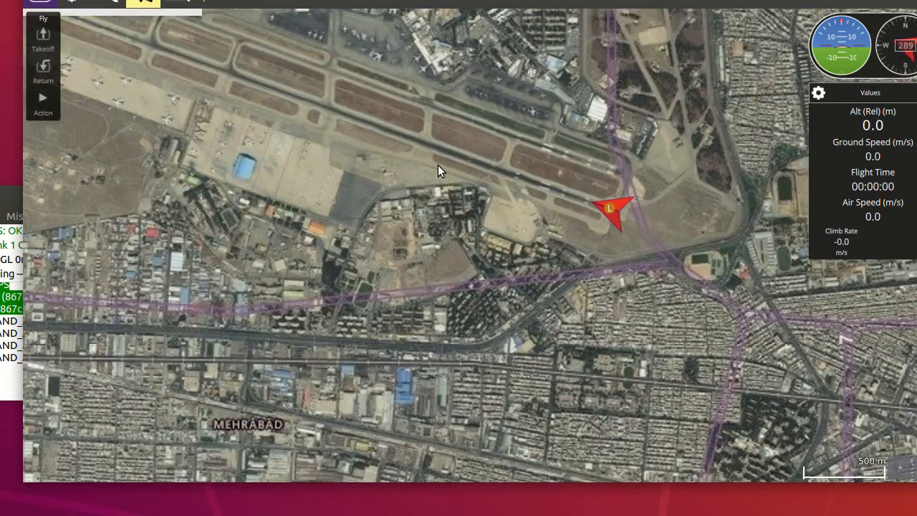
left_click_drag(380, 182, 449, 215)
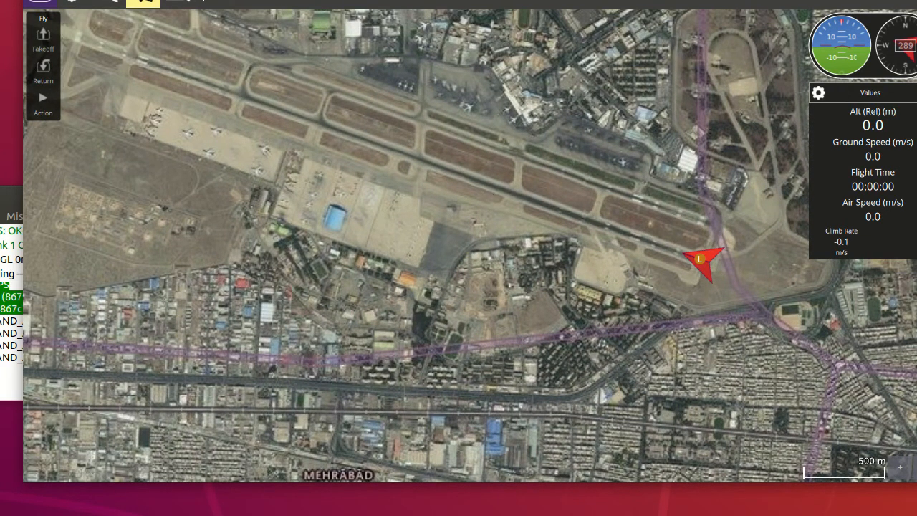
left_click(109, 2)
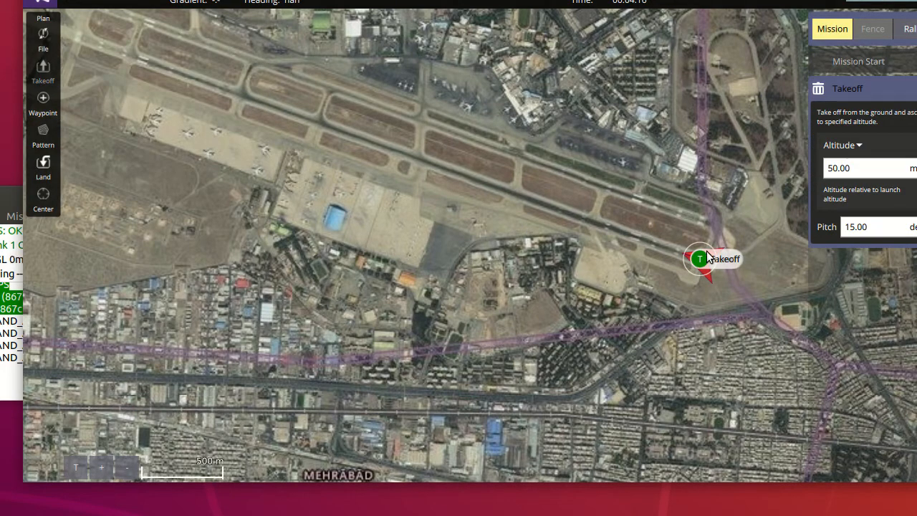
Set the takeoff item's pitch to 5.00 deg.
double_click(862, 228)
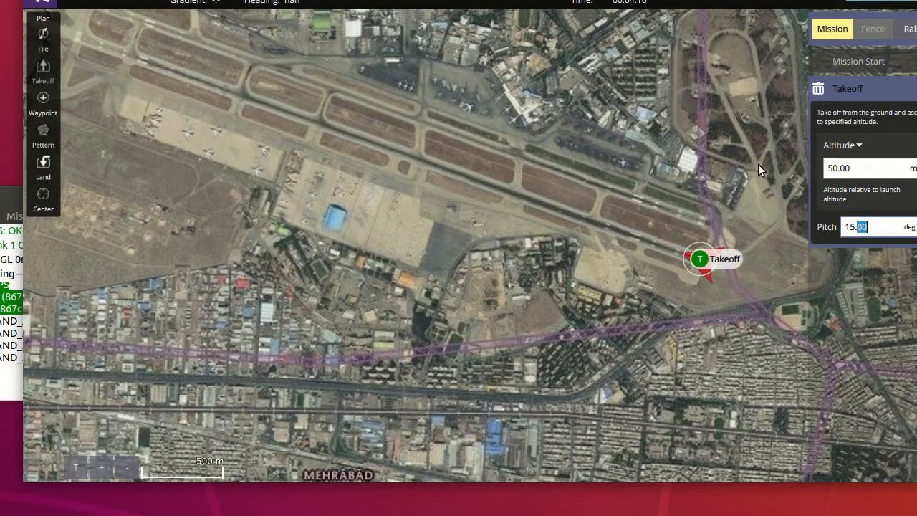
type("5")
key("BackSpace")
key("BackSpace")
key("BackSpace")
key("BackSpace")
type("5.00")
Add three mission waypoints: midway along the runway, at the runway's western end, and south of the airport beside the highway.
left_click(47, 109)
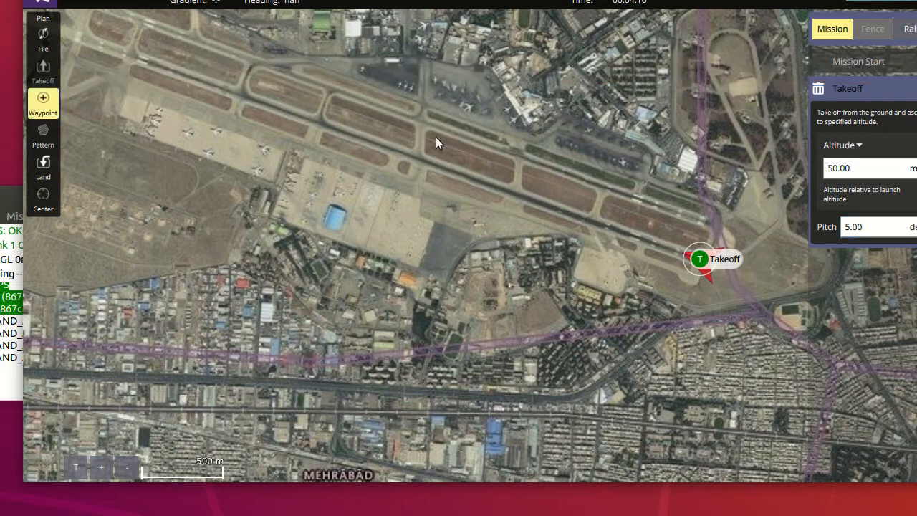
left_click(453, 172)
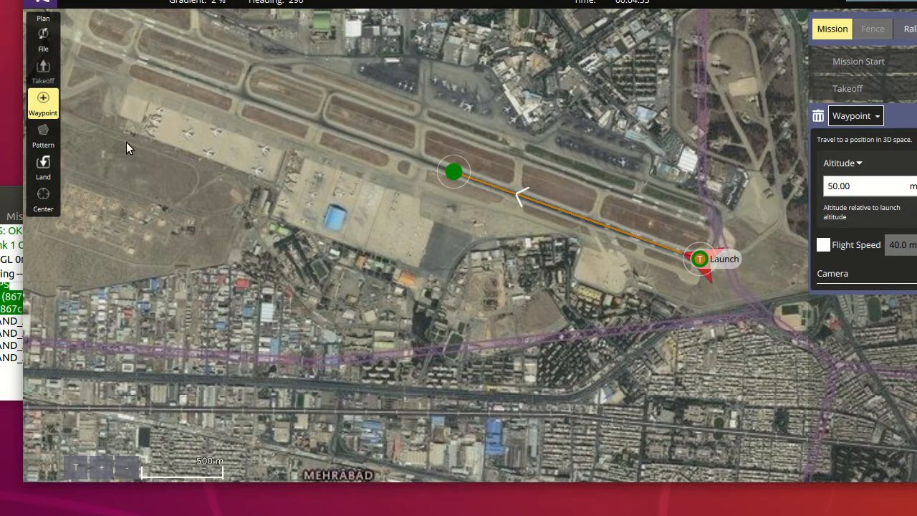
left_click(131, 104)
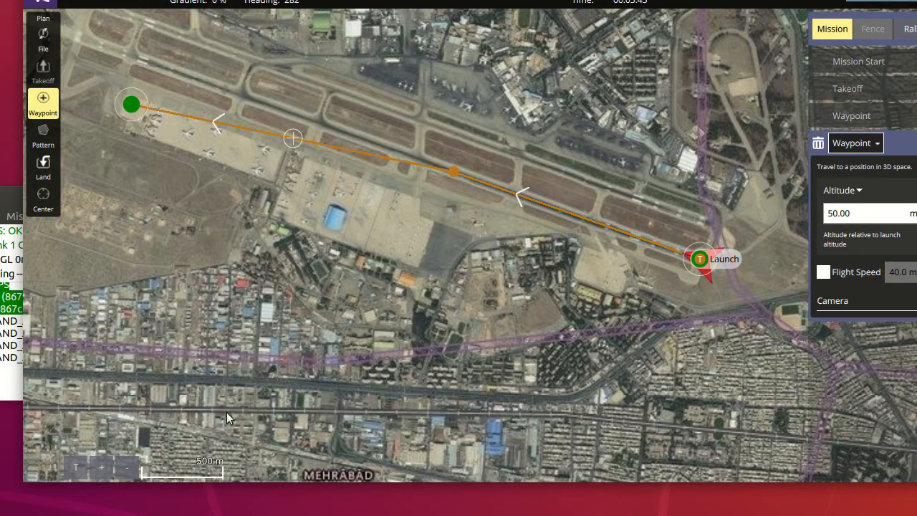
scroll(104, 362, "down", 1)
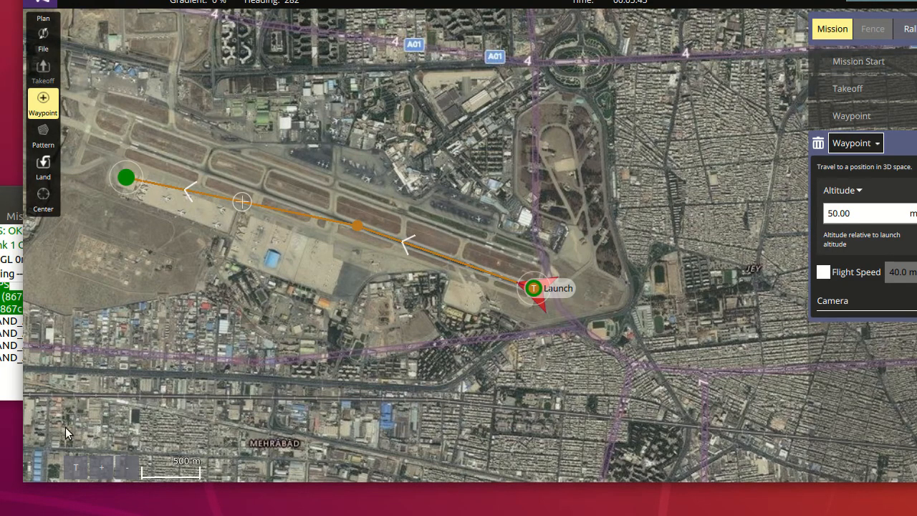
left_click(101, 468)
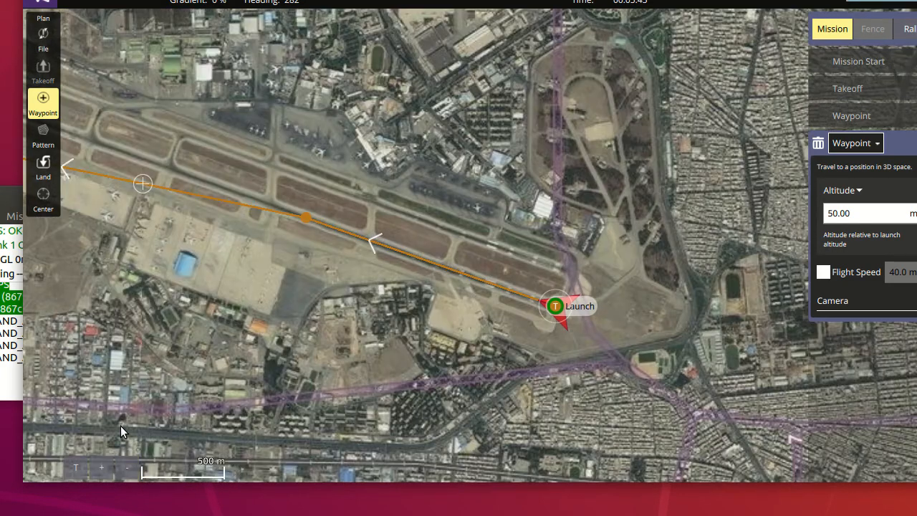
left_click(120, 426)
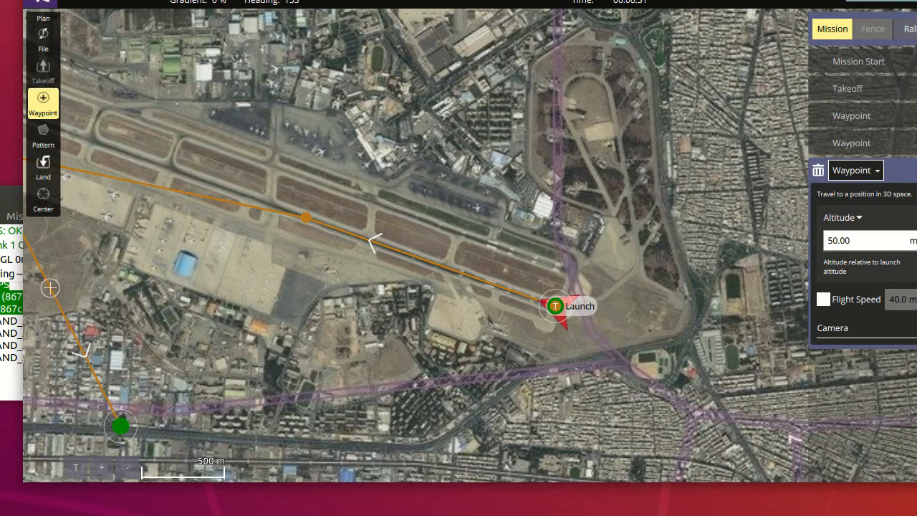
Set the vehicle cruise speed in the mission start settings to 50.00 m/s and show the launch position settings.
left_click(867, 73)
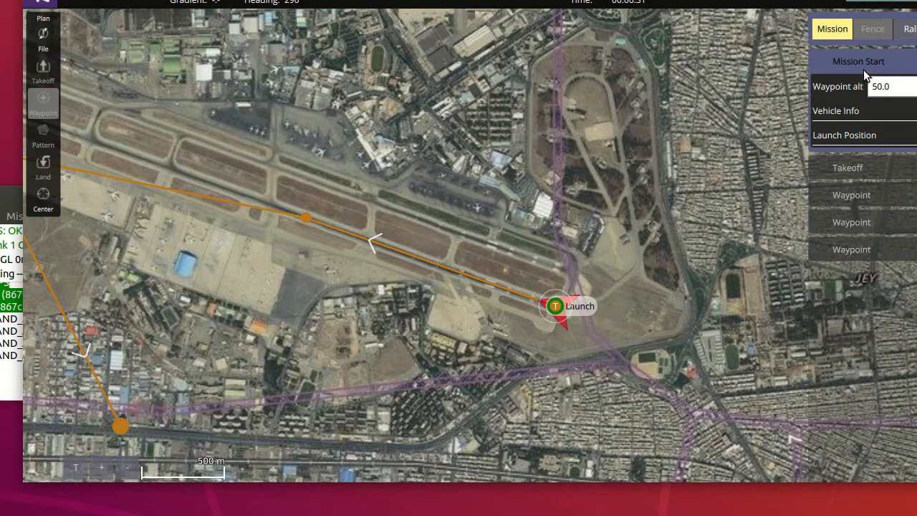
left_click(857, 113)
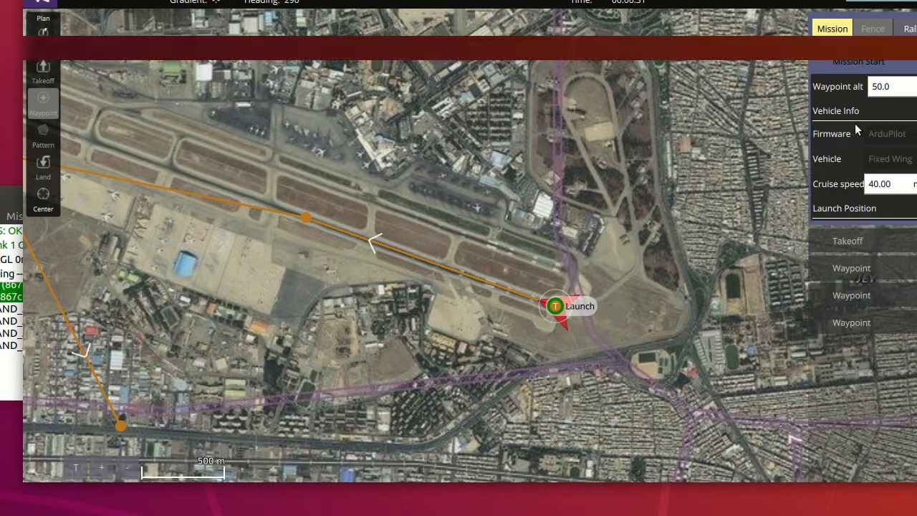
left_click(893, 188)
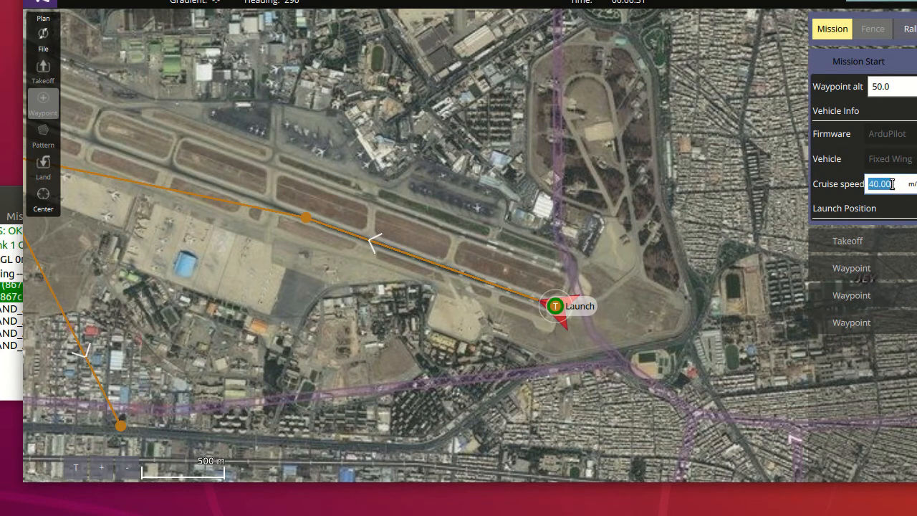
type("50")
left_click(914, 209)
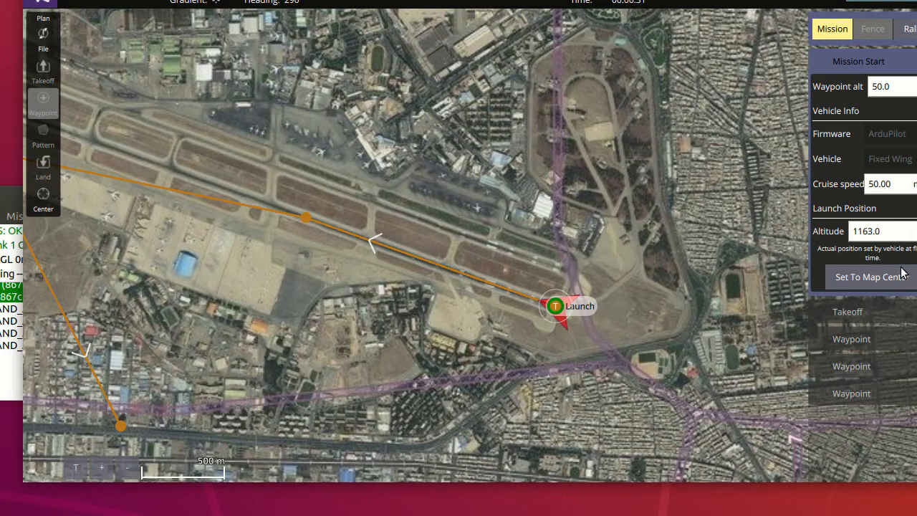
Enable a flight speed of 50.0 m/s on the first waypoint and check the takeoff and last waypoint items.
left_click(880, 312)
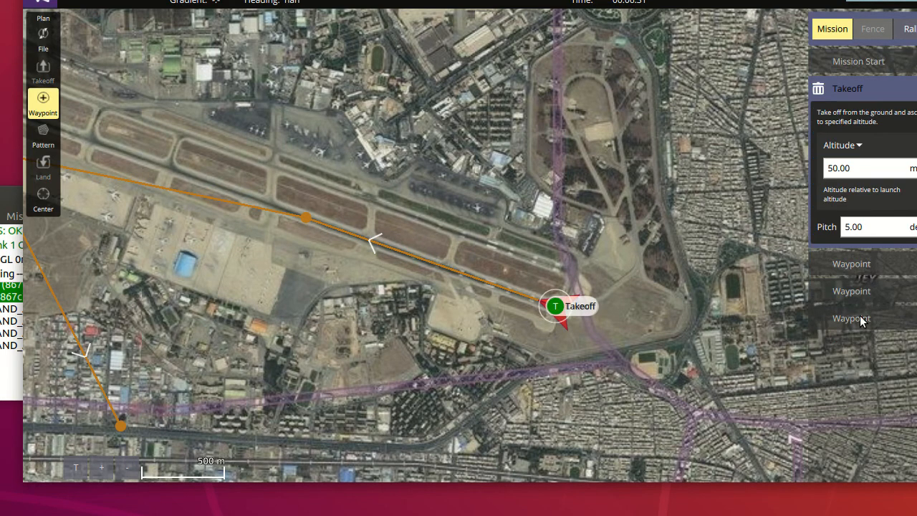
left_click(873, 262)
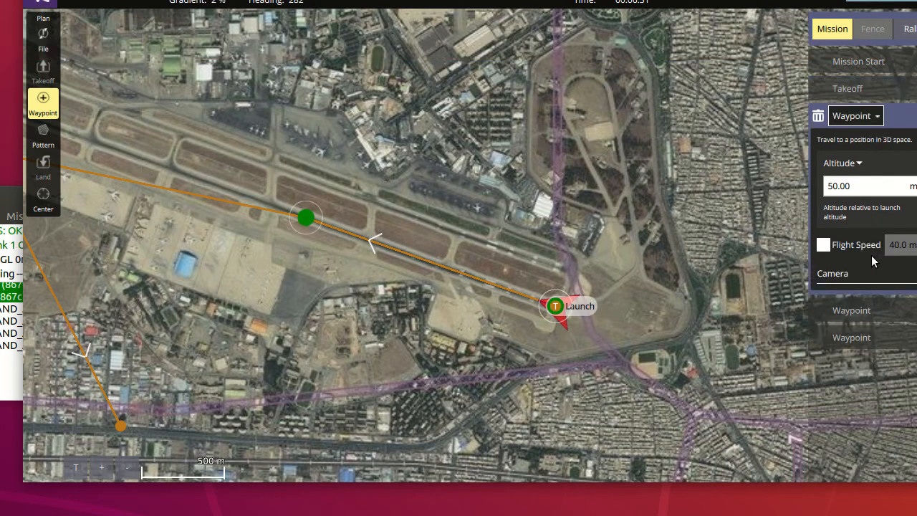
left_click(905, 245)
type("50.0")
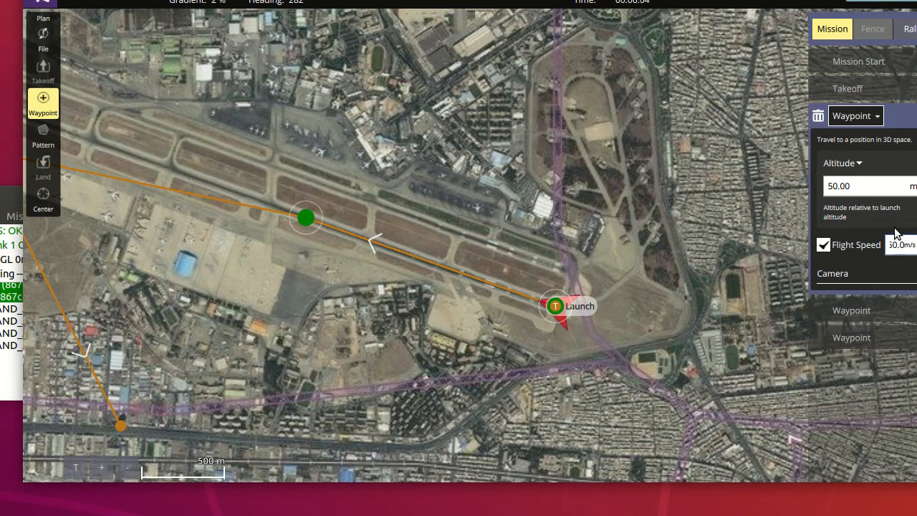
left_click(888, 310)
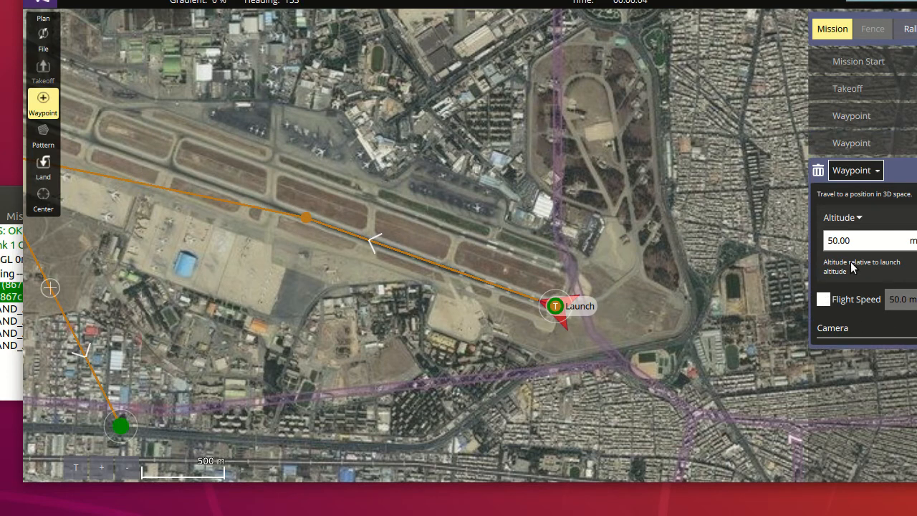
left_click(851, 116)
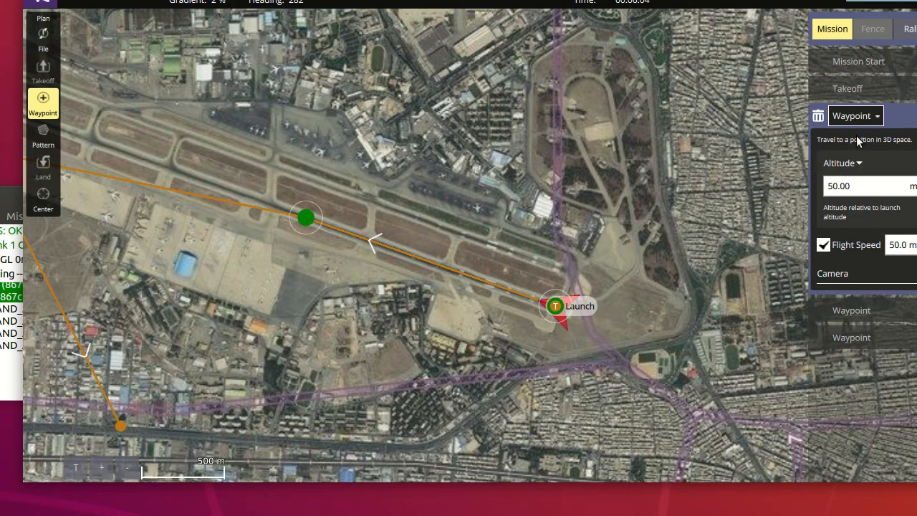
Set the second waypoint's altitude to 80.00 m relative to launch.
left_click(865, 311)
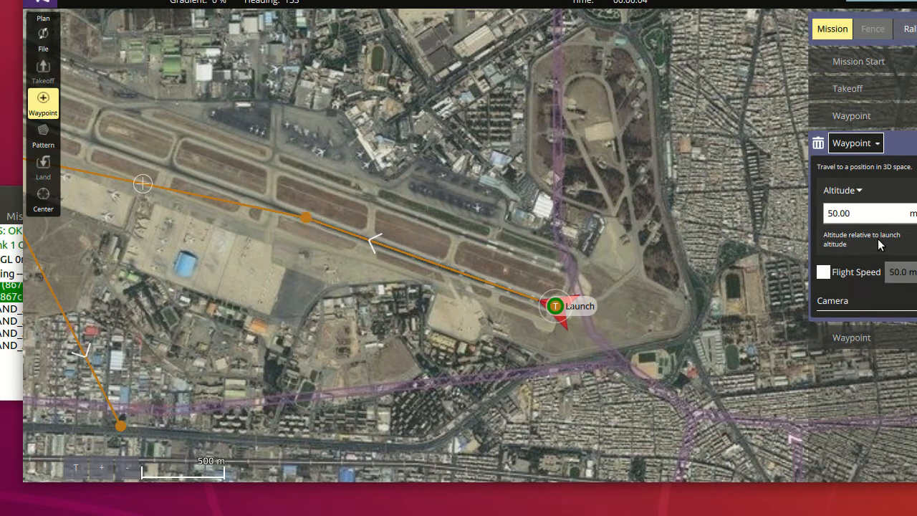
left_click(870, 215)
type("80.00")
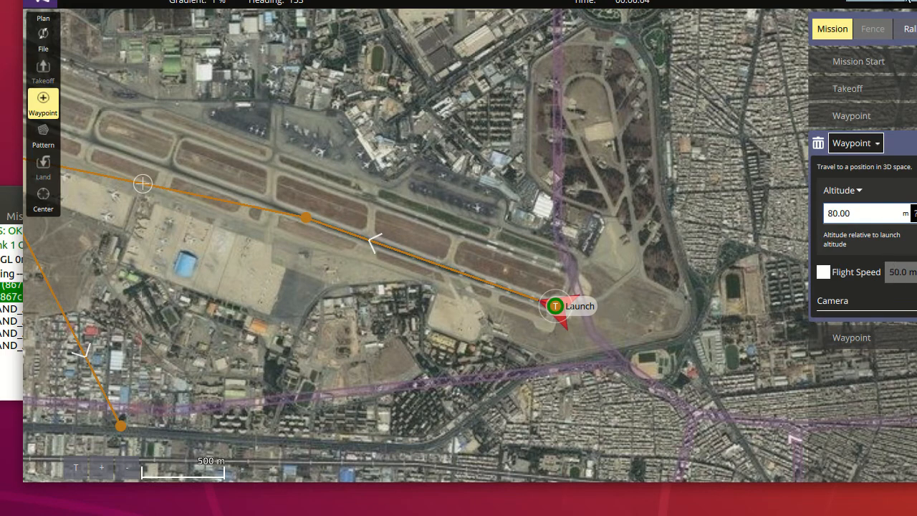
Upload the mission to the vehicle and return to the fly view.
left_click(886, 1)
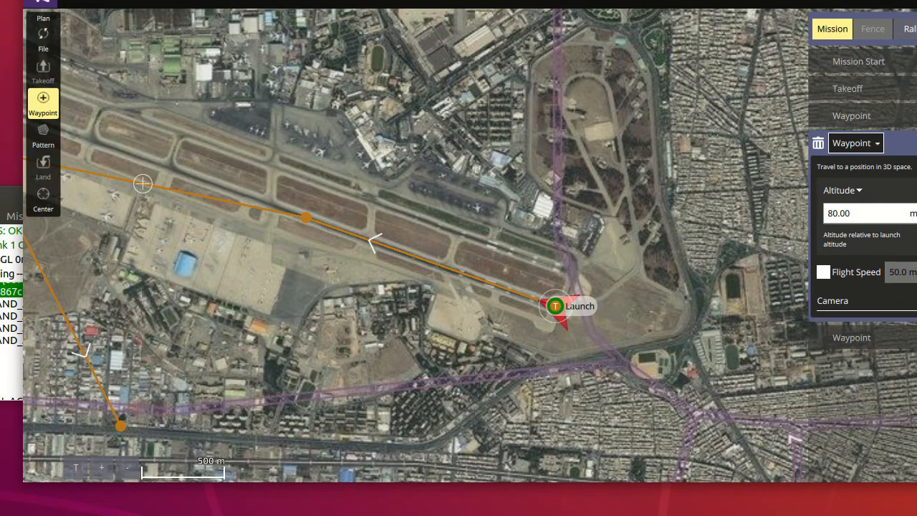
left_click(42, 1)
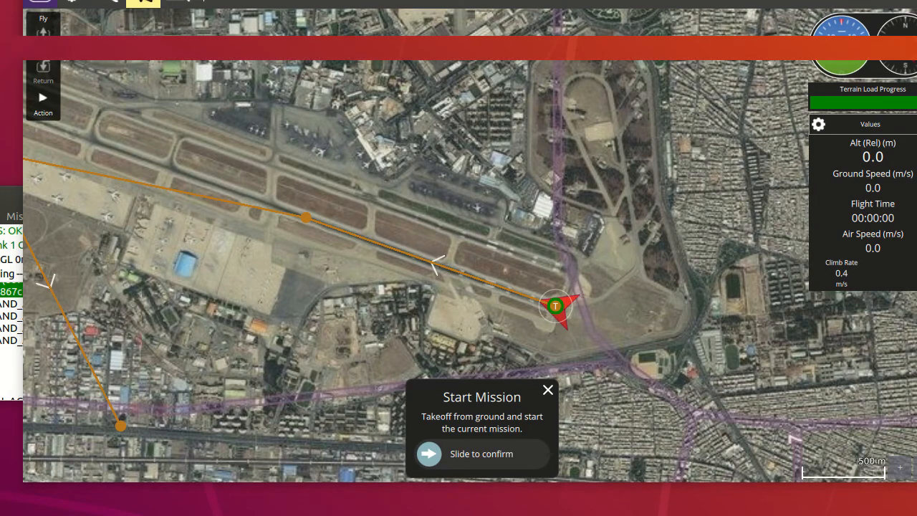
Dismiss the frame rate warning in X-Plane and confirm the mission start in QGroundControl.
key("alt+Tab")
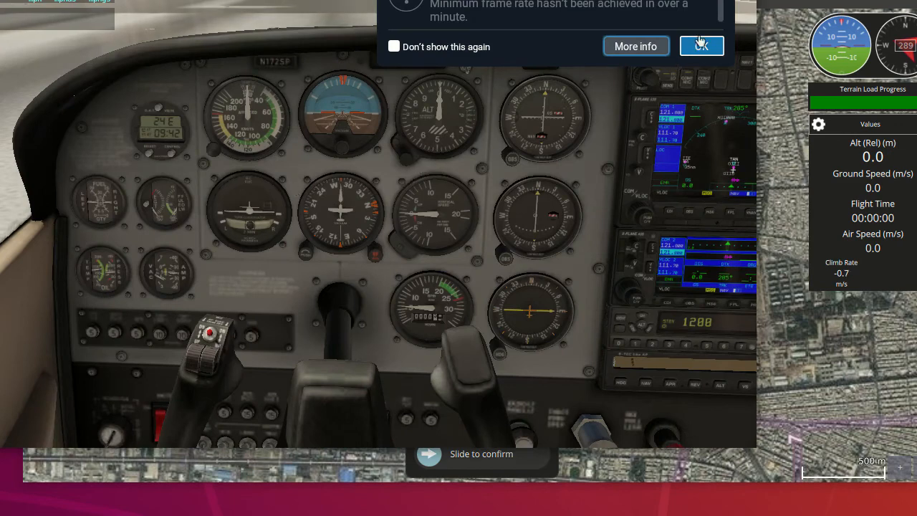
left_click(706, 46)
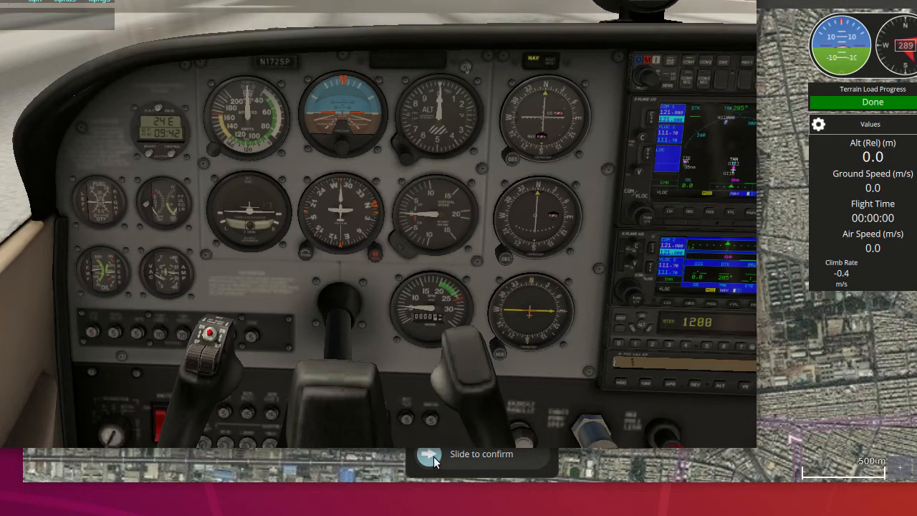
left_click(644, 449)
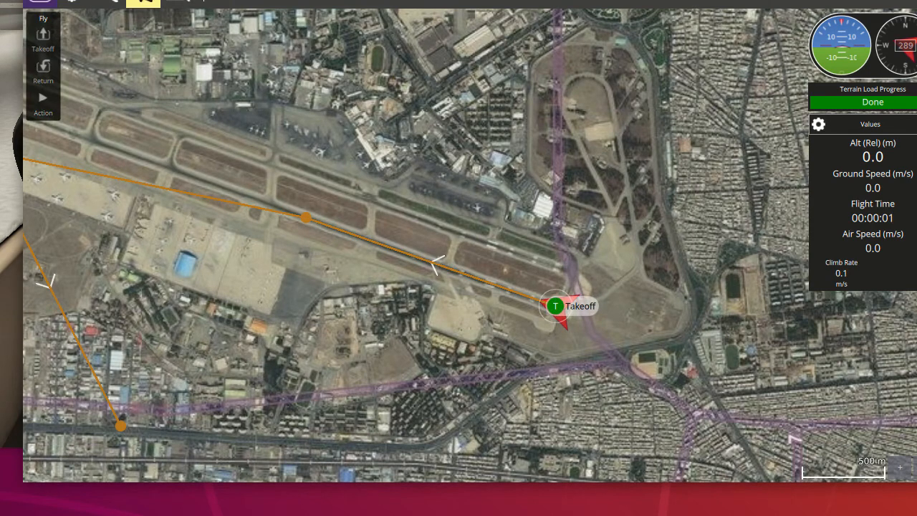
Switch to X-Plane and watch the takeoff from the cockpit and from the outside view.
left_click(7, 56)
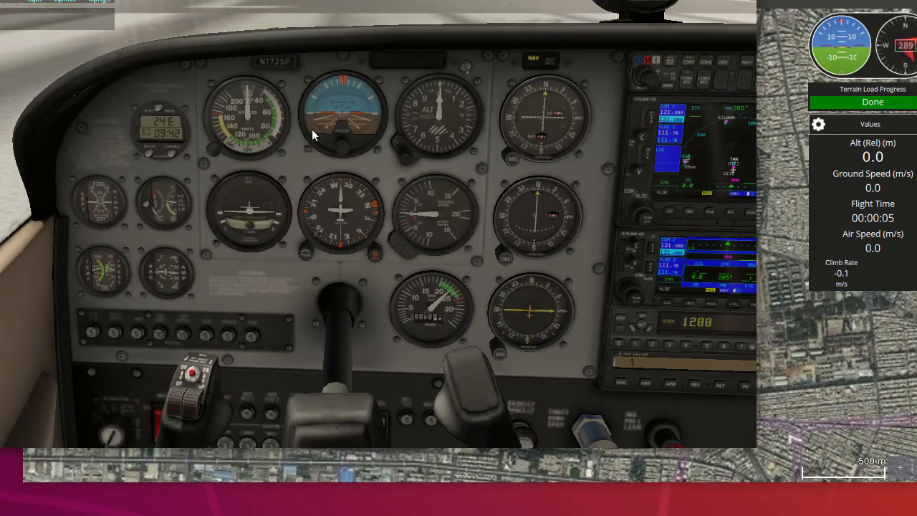
left_click_drag(320, 144, 358, 151)
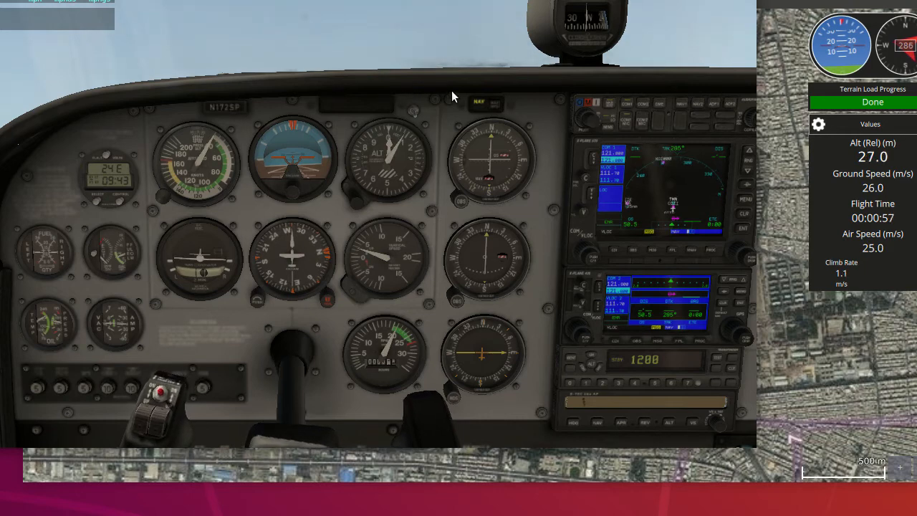
key("shift+4")
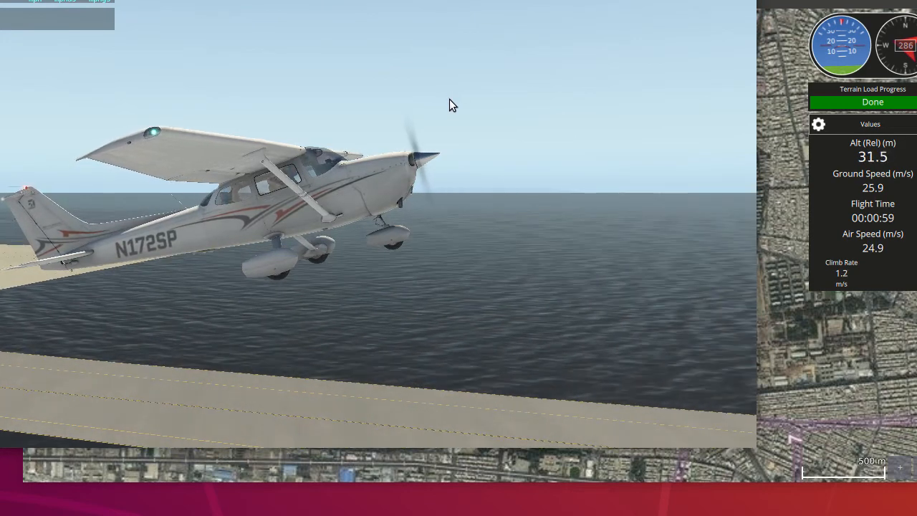
key("shift+9")
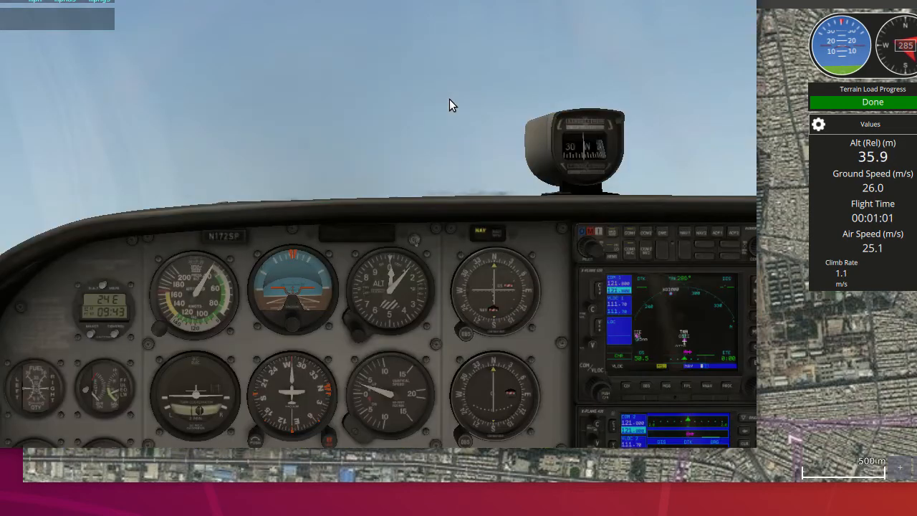
Look at the lower cockpit panel, move the flap lever down, and restore the default cockpit view.
left_click_drag(438, 162, 503, 284)
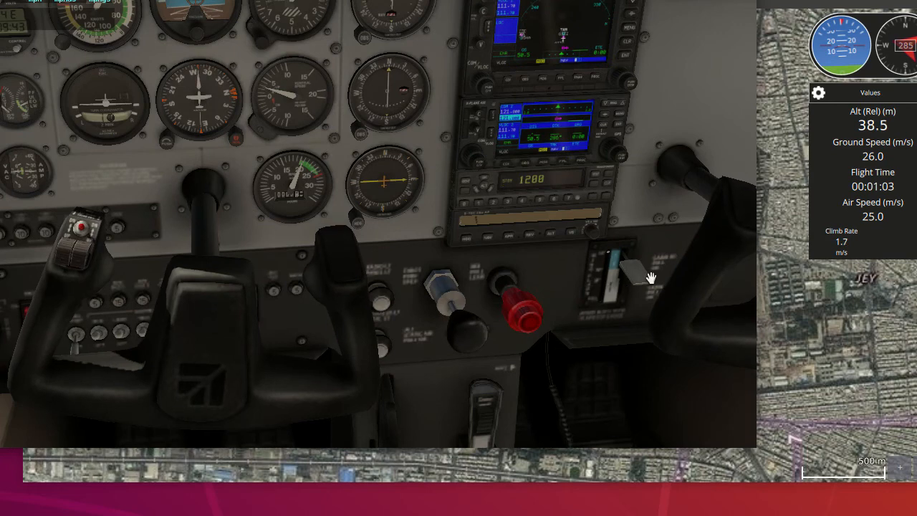
left_click_drag(650, 281, 667, 300)
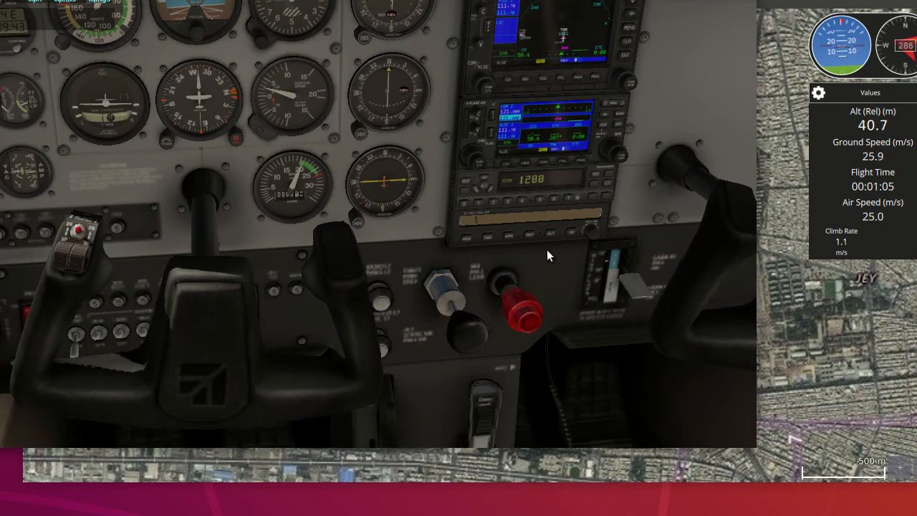
key("shift+9")
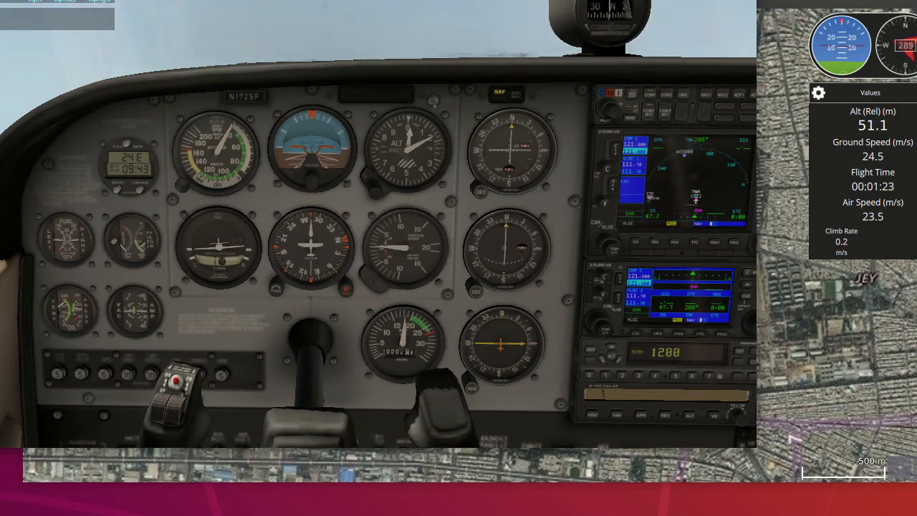
Move the QGroundControl window aside and alternate between its map and the X-Plane cockpit to follow the aircraft along the mission.
key("alt+Tab")
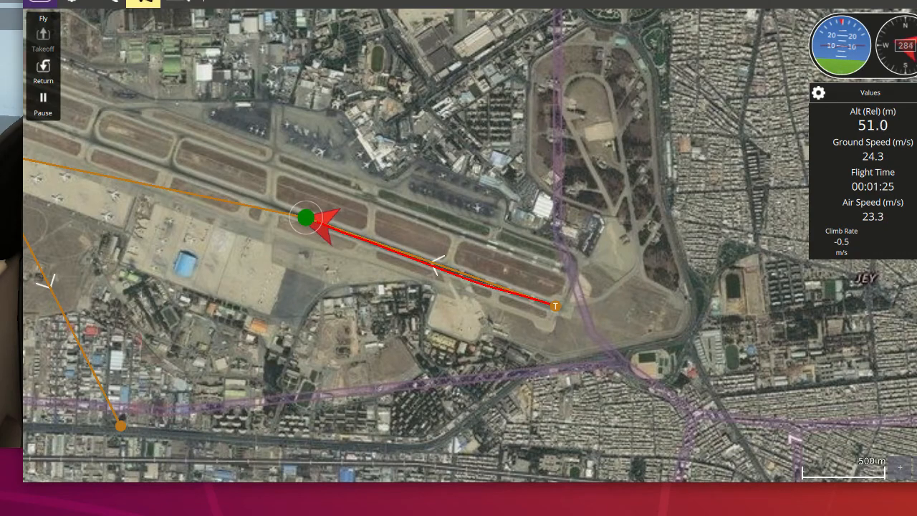
left_click_drag(459, 0, 691, 1)
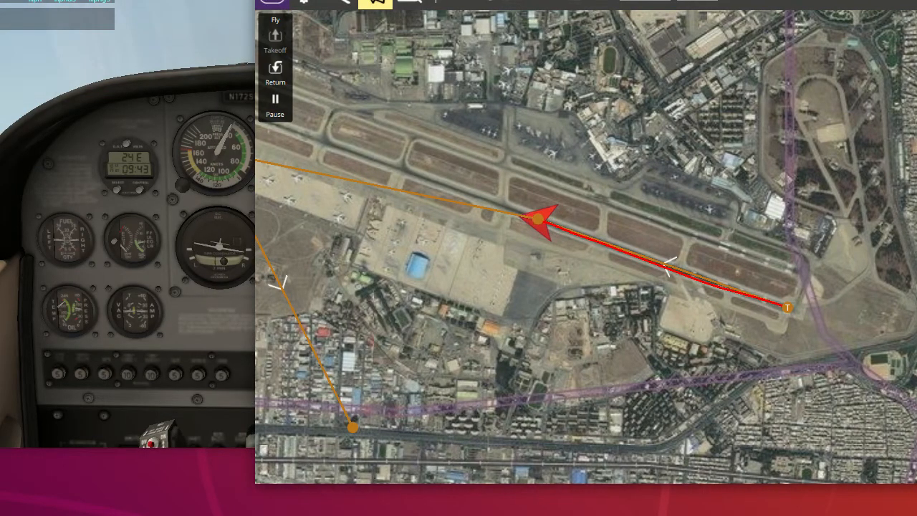
key("alt+Tab")
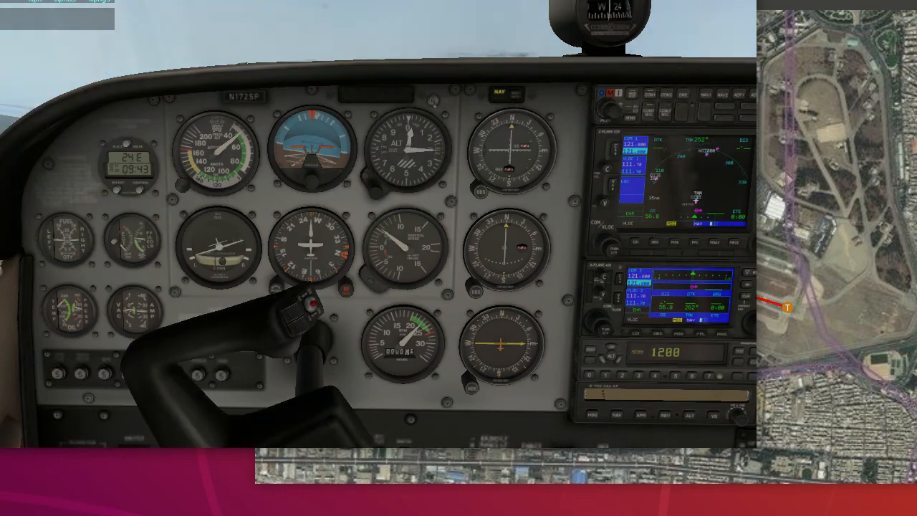
key("alt+Tab")
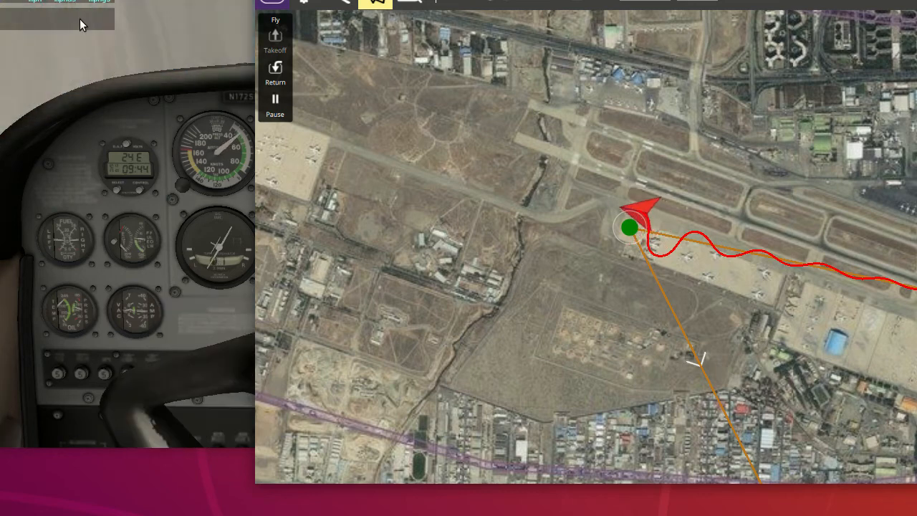
left_click(159, 30)
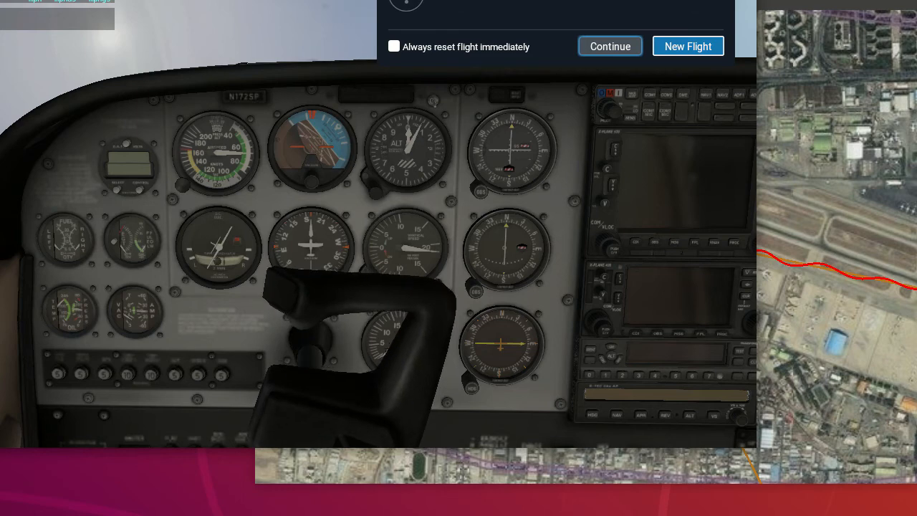
key("alt+Tab")
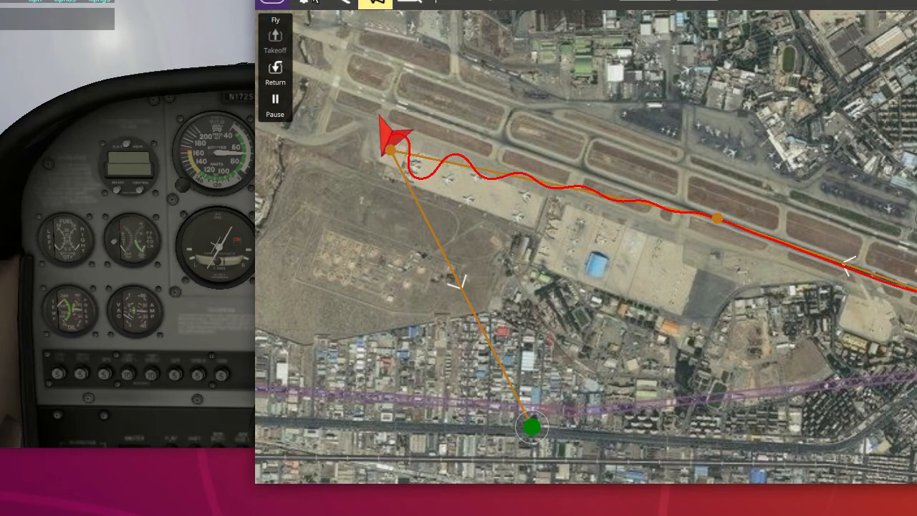
Look through the vehicle's Camera and Safety setup pages and briefly check the X-Plane window.
left_click(315, 2)
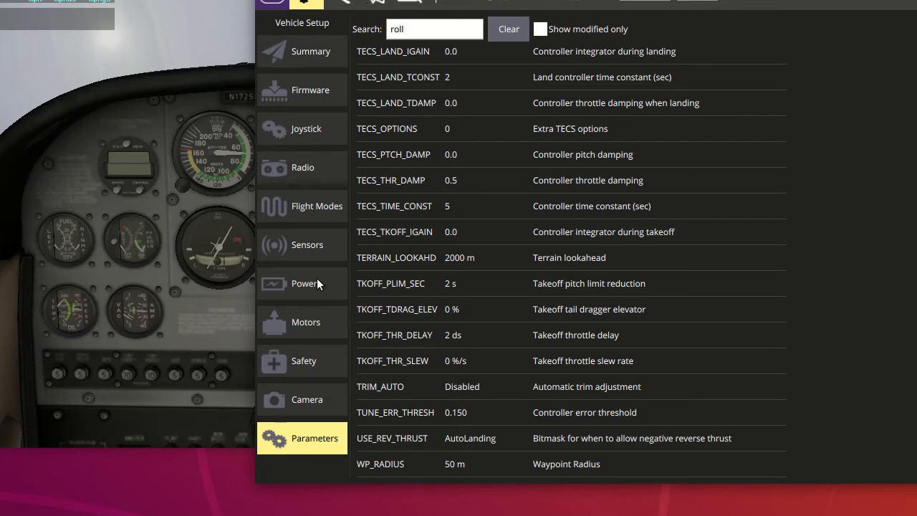
left_click(336, 395)
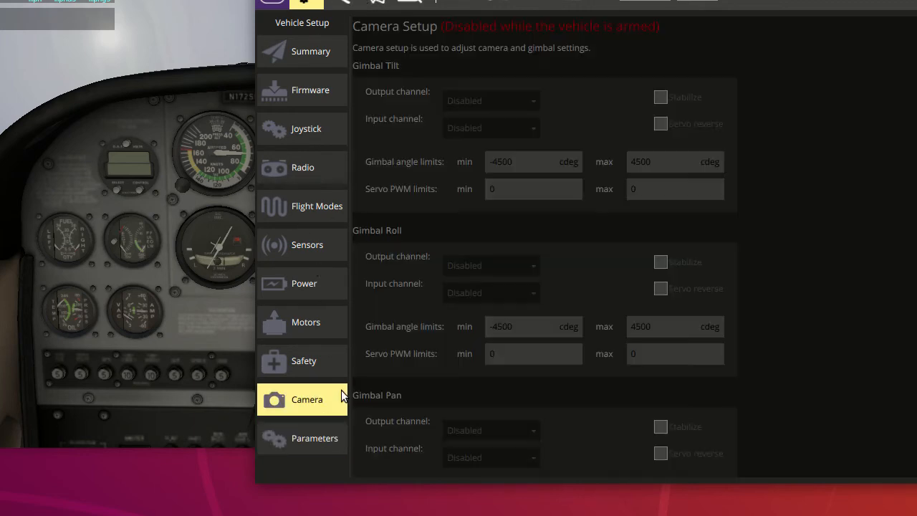
left_click(327, 351)
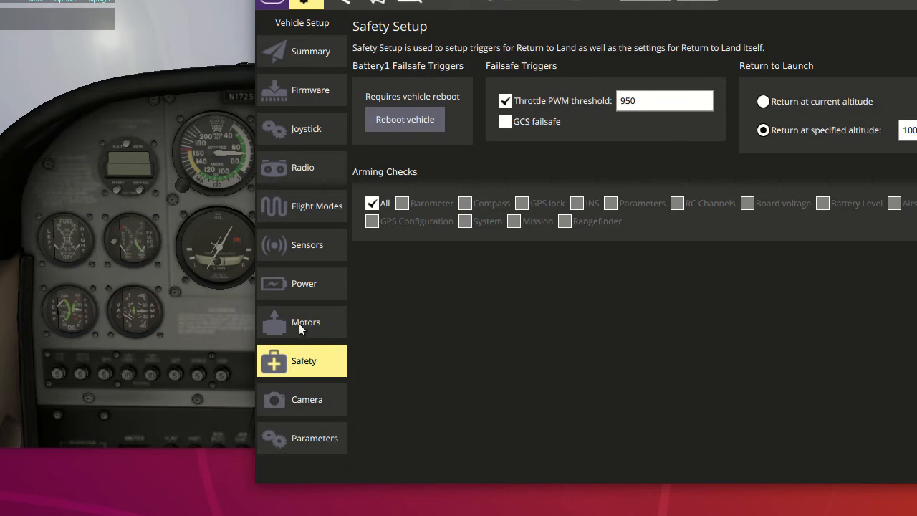
left_click(655, 7)
left_click(649, 45)
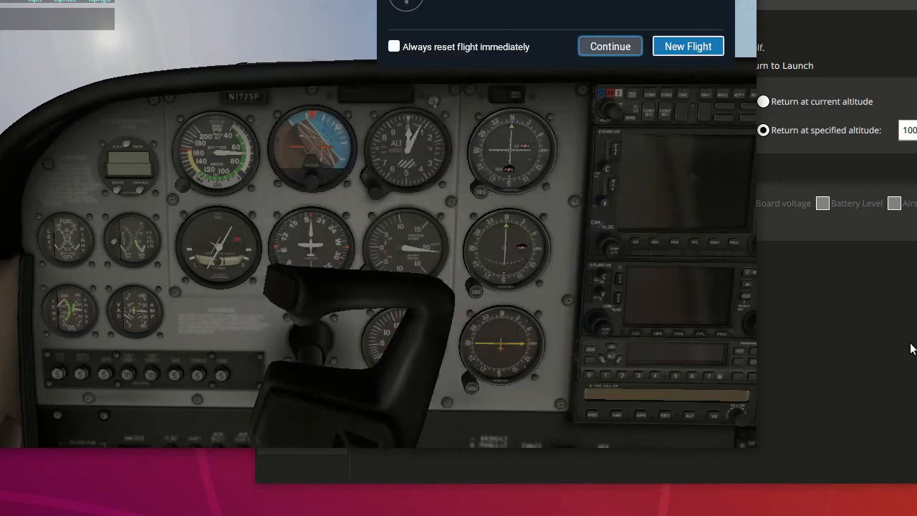
left_click(855, 263)
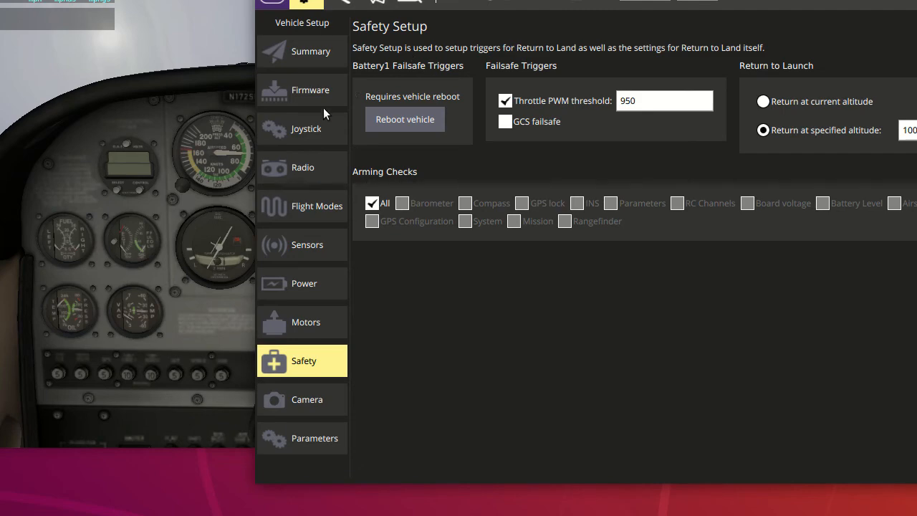
Return to the flight map and confirm the emergency stop of all motors.
left_click(368, 1)
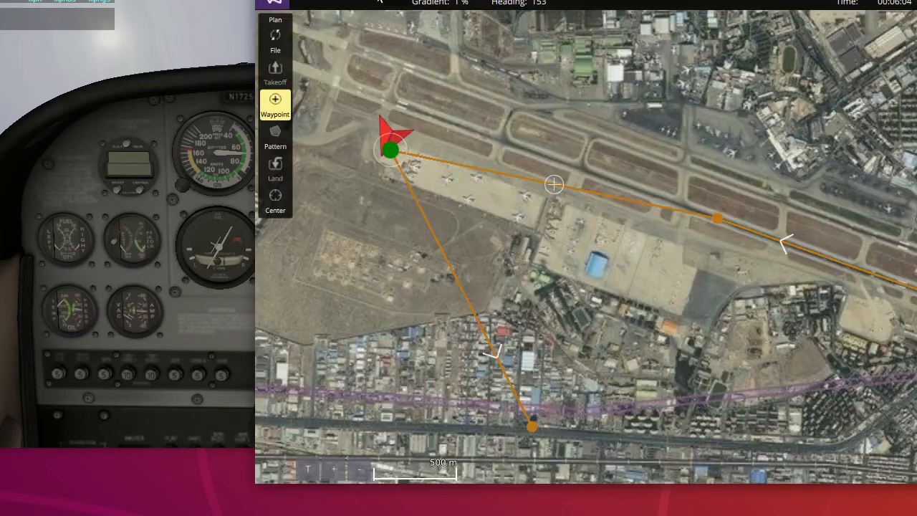
left_click(275, 2)
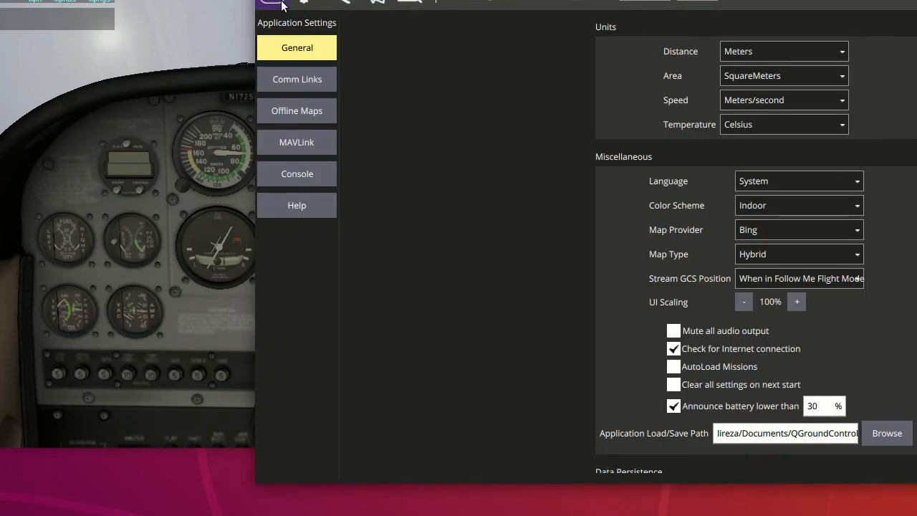
left_click(367, 1)
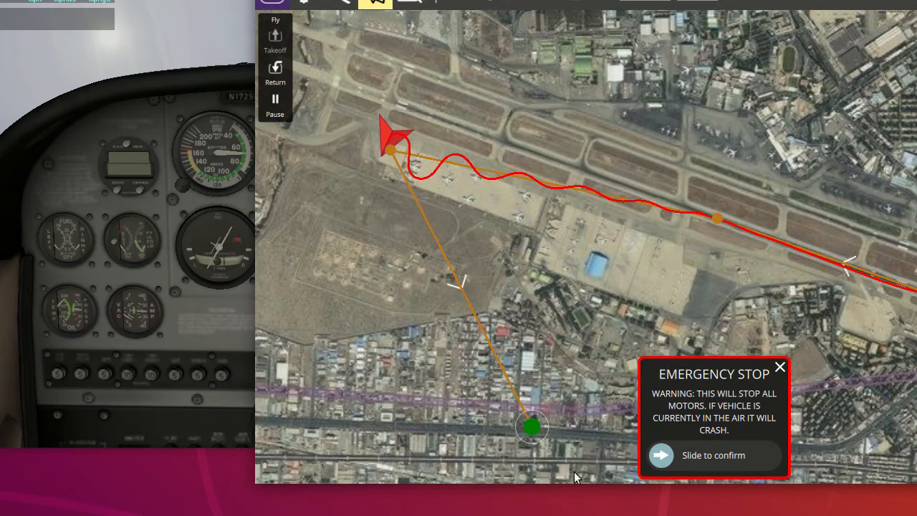
left_click_drag(668, 456, 764, 457)
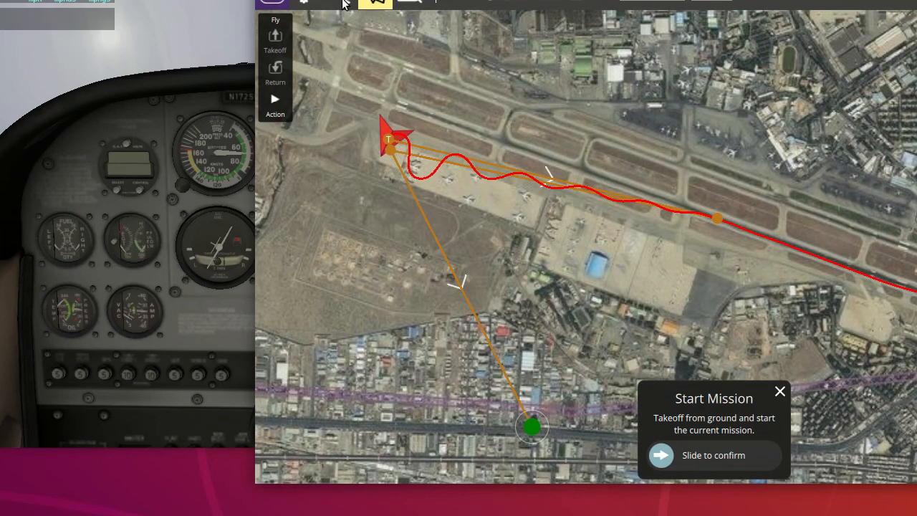
Review the vehicle's Flight Modes, Joystick and Motors setup pages.
left_click(277, 2)
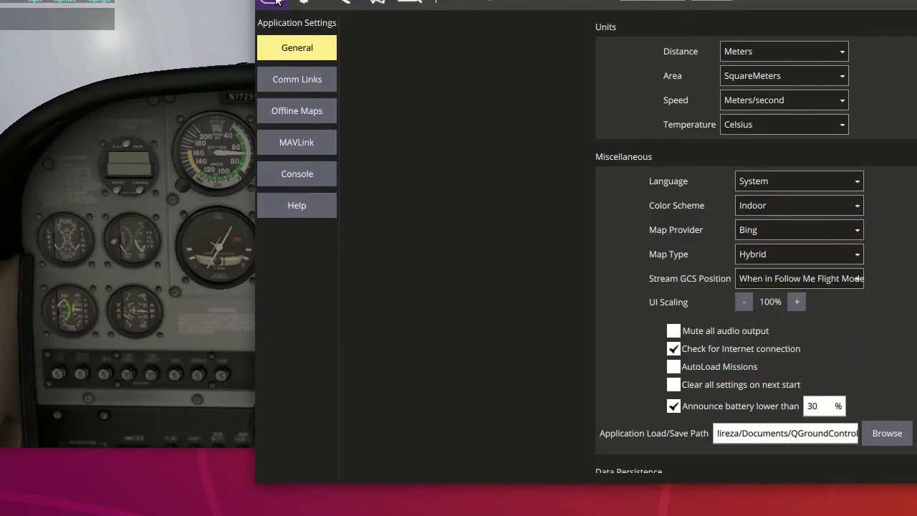
left_click(316, 2)
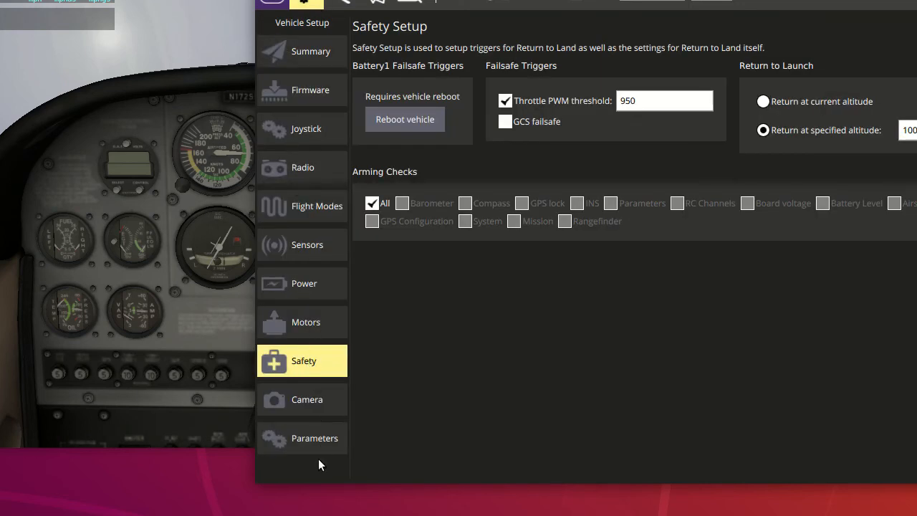
left_click(297, 204)
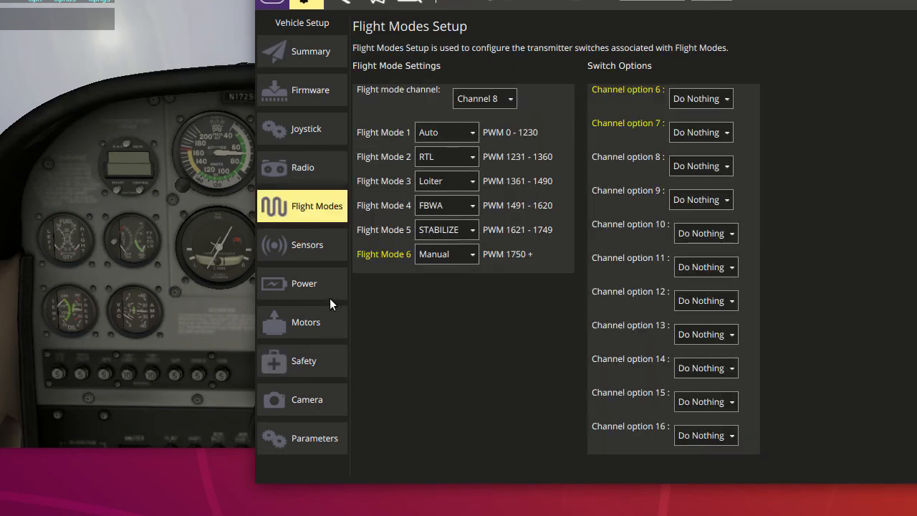
left_click(309, 92)
left_click(305, 133)
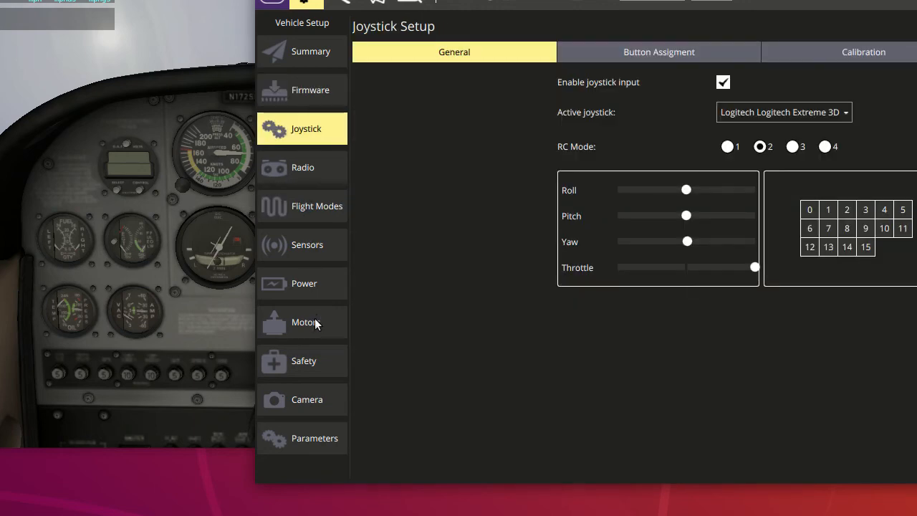
left_click(284, 327)
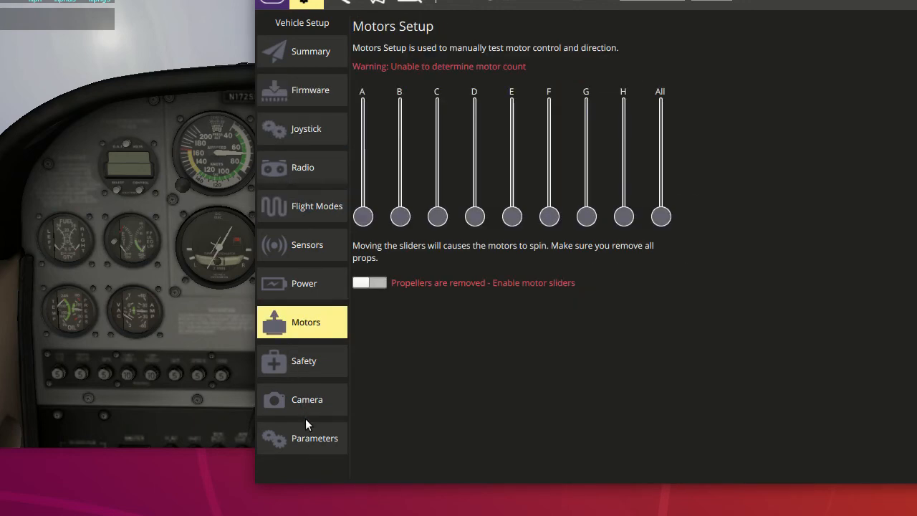
Search the vehicle parameters for "pid".
left_click(310, 435)
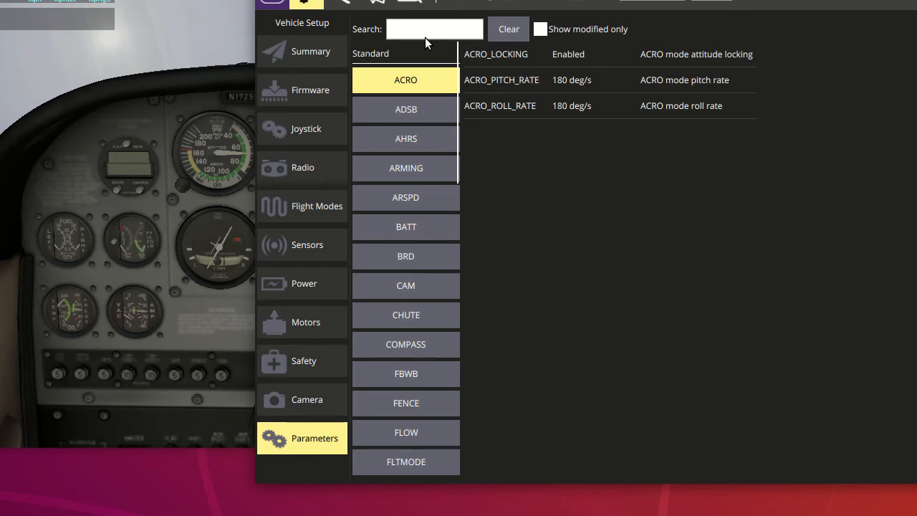
left_click(425, 28)
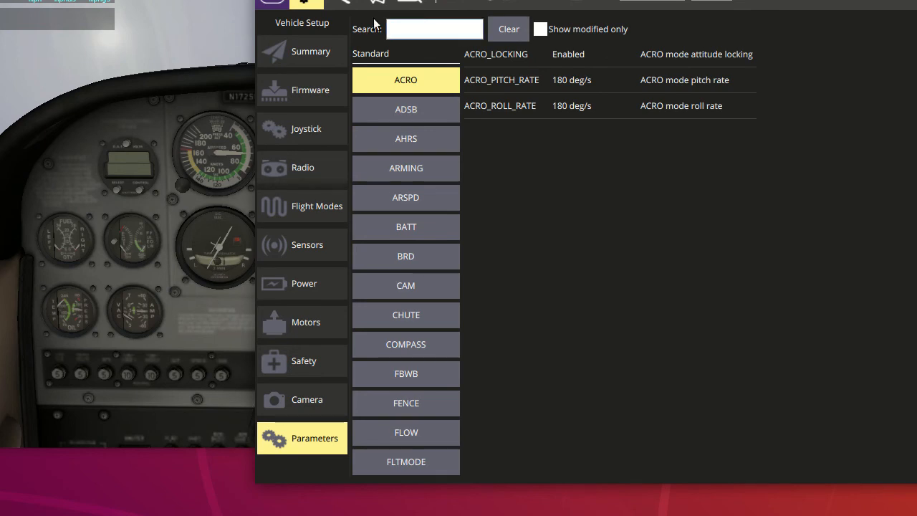
type("pi")
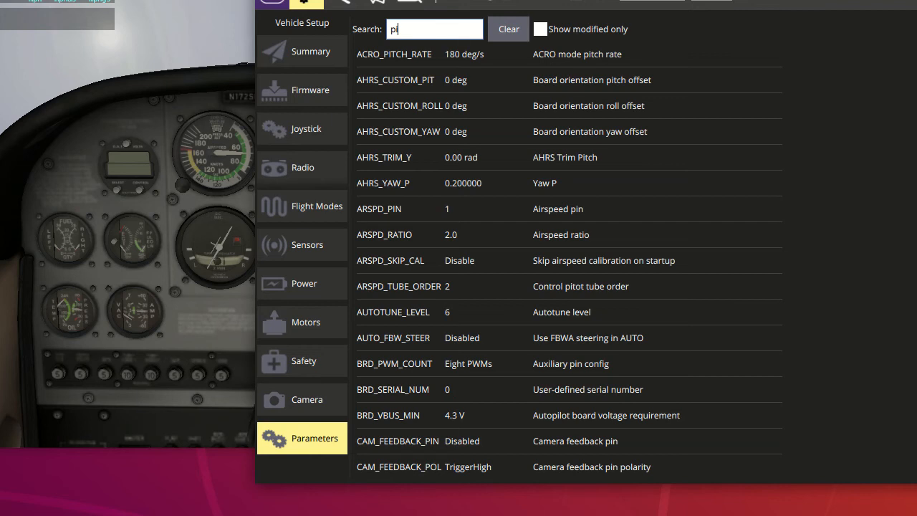
type("d")
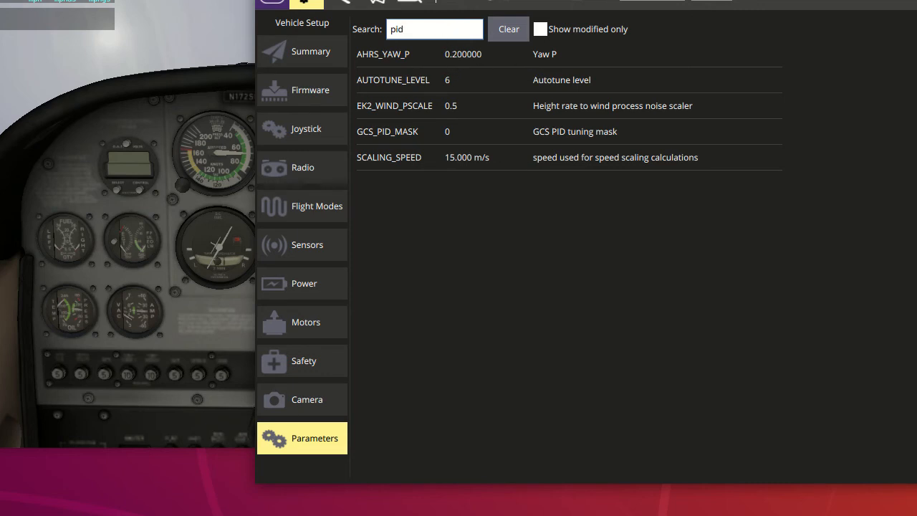
Search the parameters for "ahrs" instead and look through the matching entries.
key("BackSpace")
key("BackSpace")
key("BackSpace")
type("ahrs")
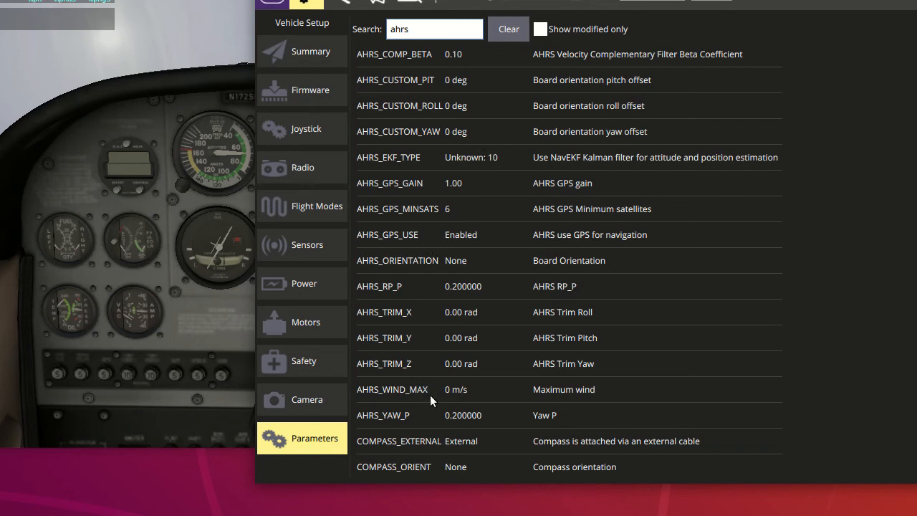
scroll(415, 410, "down", 5)
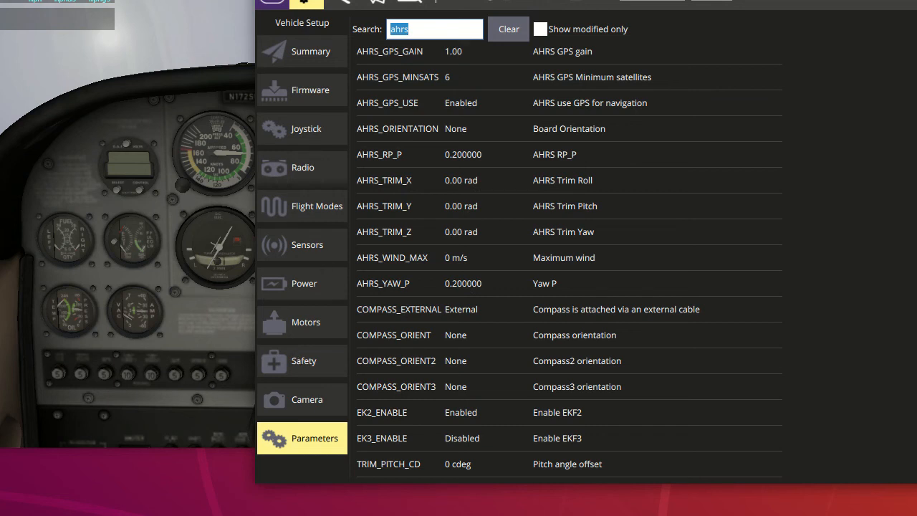
Open the MAVLink Inspector and plot the pitch value of the ATTITUDE message.
left_click(419, 1)
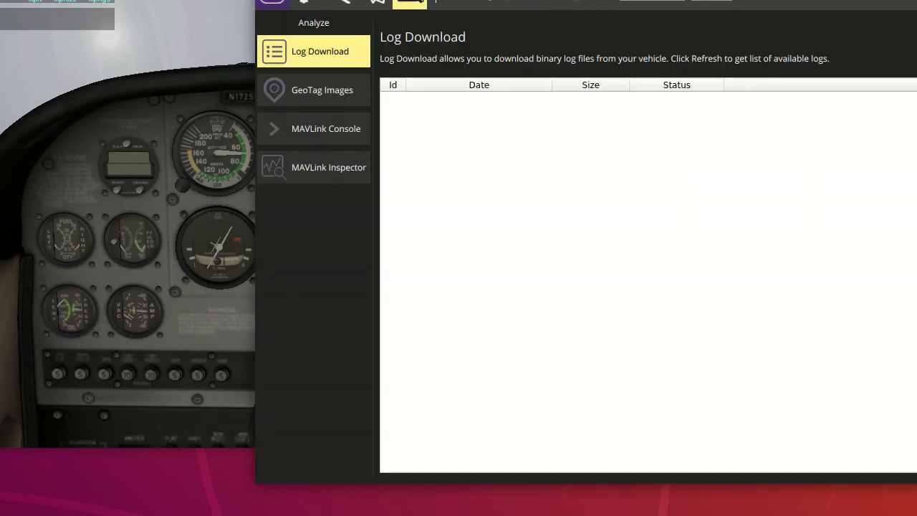
left_click(351, 139)
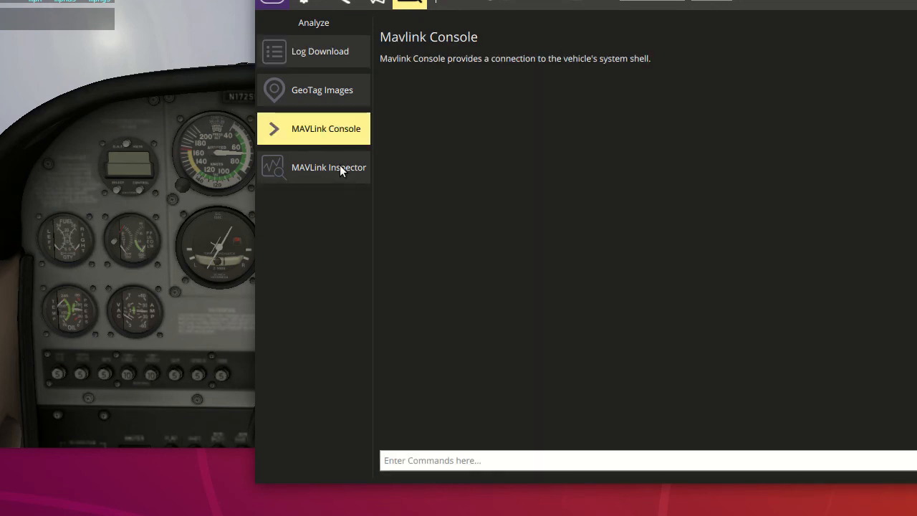
left_click(339, 166)
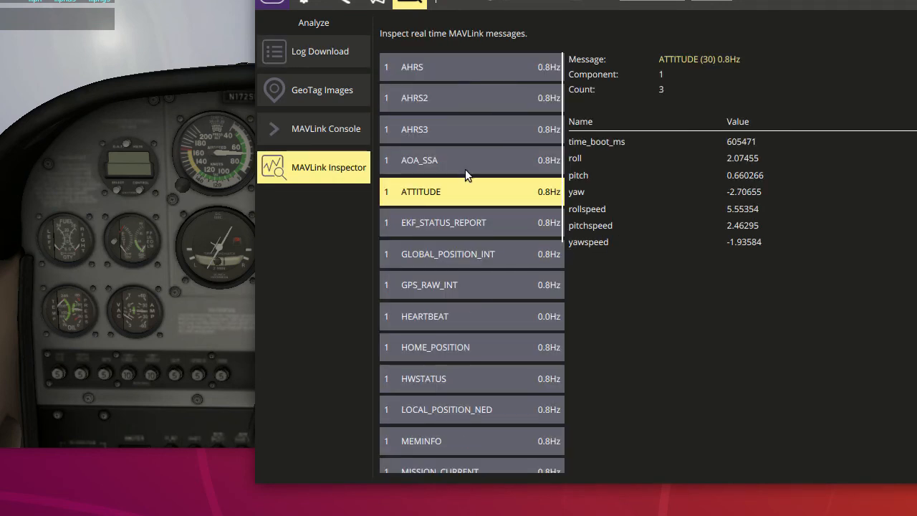
left_click_drag(459, 0, 251, 2)
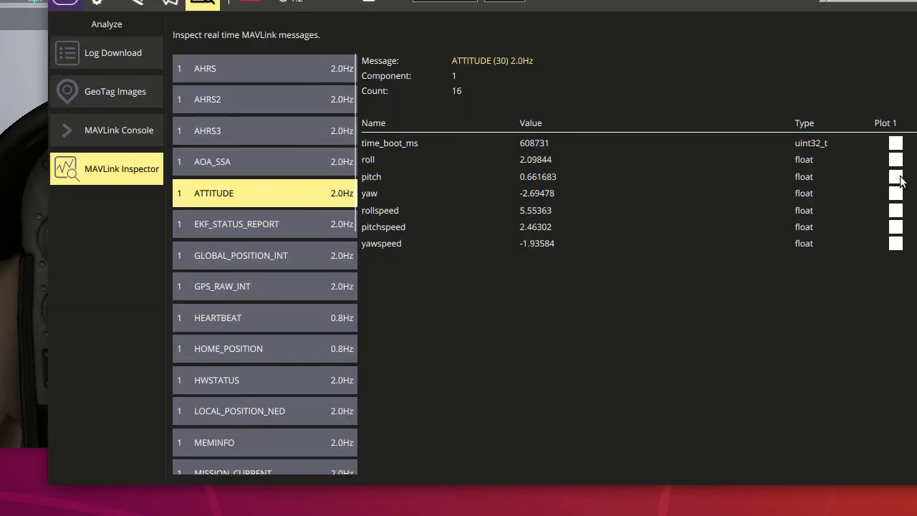
left_click(897, 179)
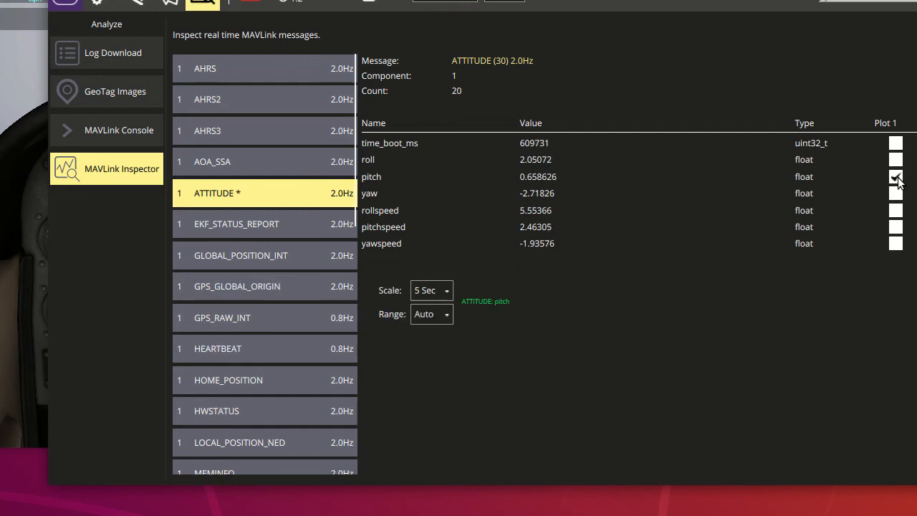
left_click(898, 178)
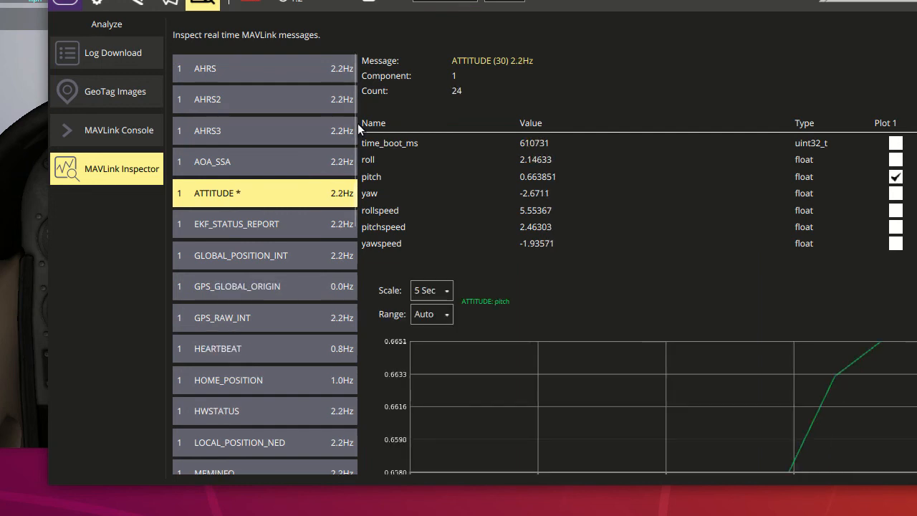
Switch to the ArduPilot documentation in the browser and read the section on using SITL with sim_vehicle.py.
left_click(177, 4)
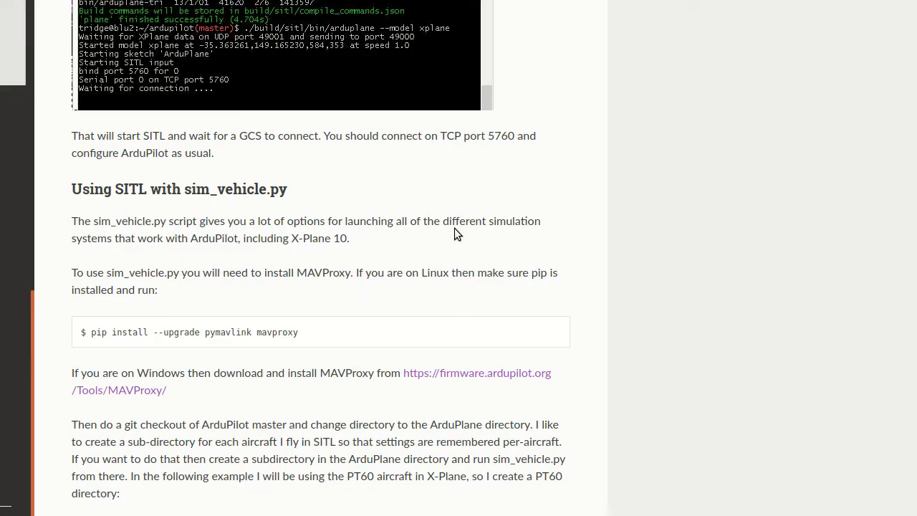
scroll(455, 231, "down", 2)
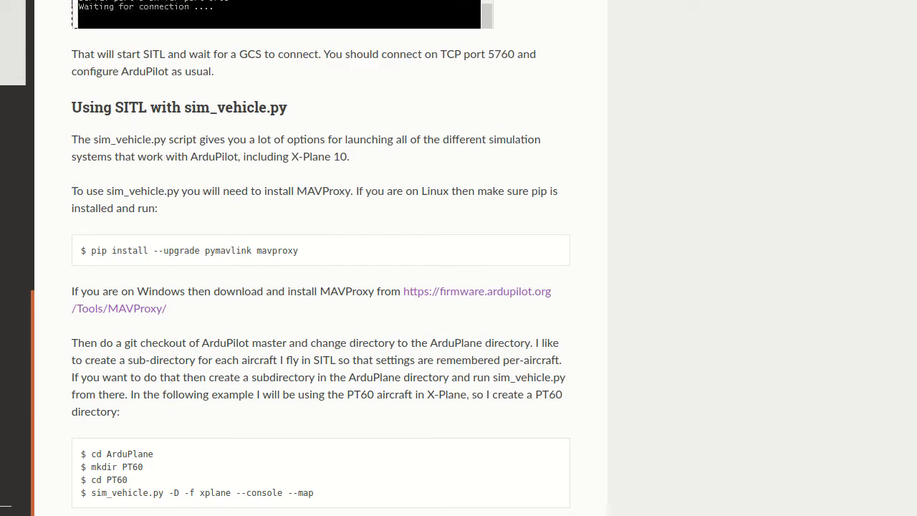
scroll(271, 513, "down", 4)
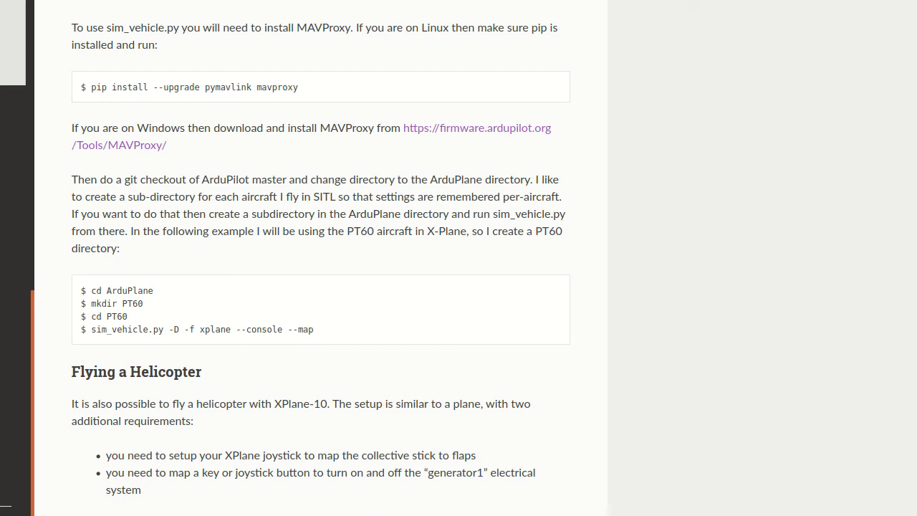
Switch to X-Plane and quit the simulator.
key("alt+Tab")
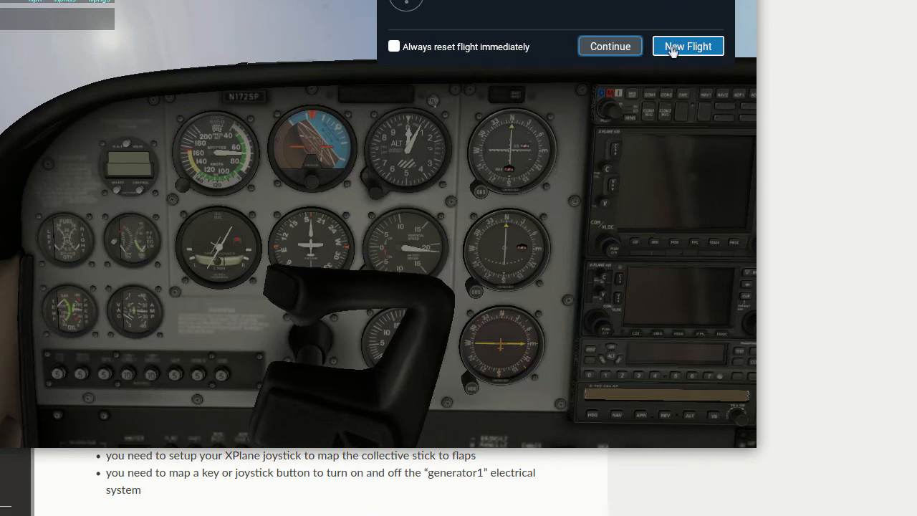
key("alt+F4")
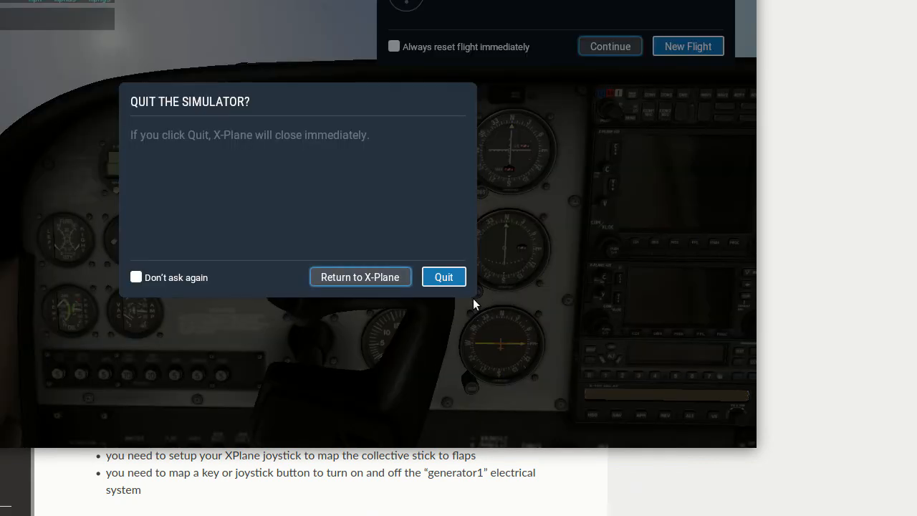
left_click(443, 280)
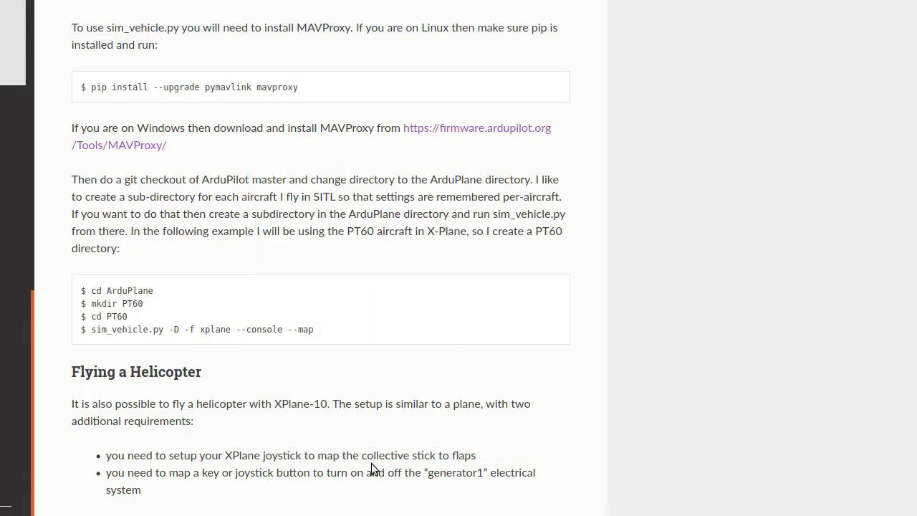
Read the documentation's Flying a Helicopter section, including the joystick mapping for the generator switch.
left_click_drag(379, 456, 372, 472)
scroll(372, 462, "down", 4)
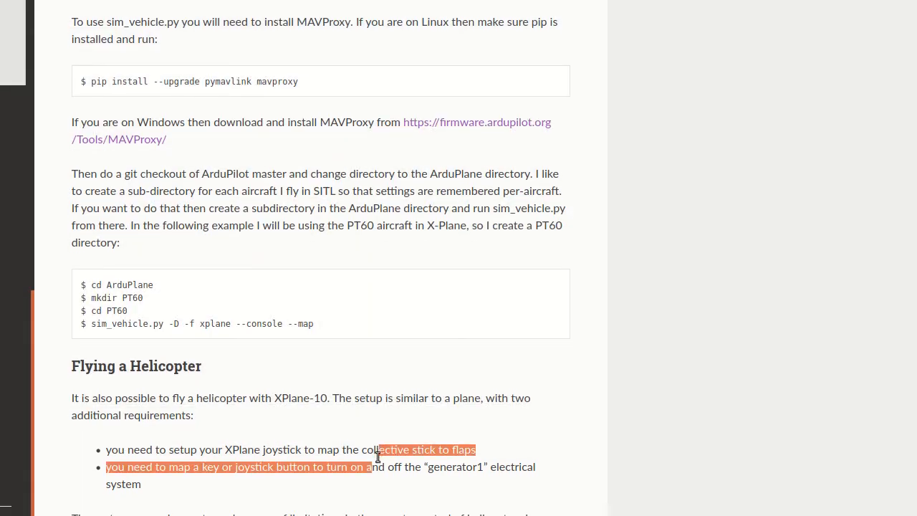
scroll(373, 462, "down", 10)
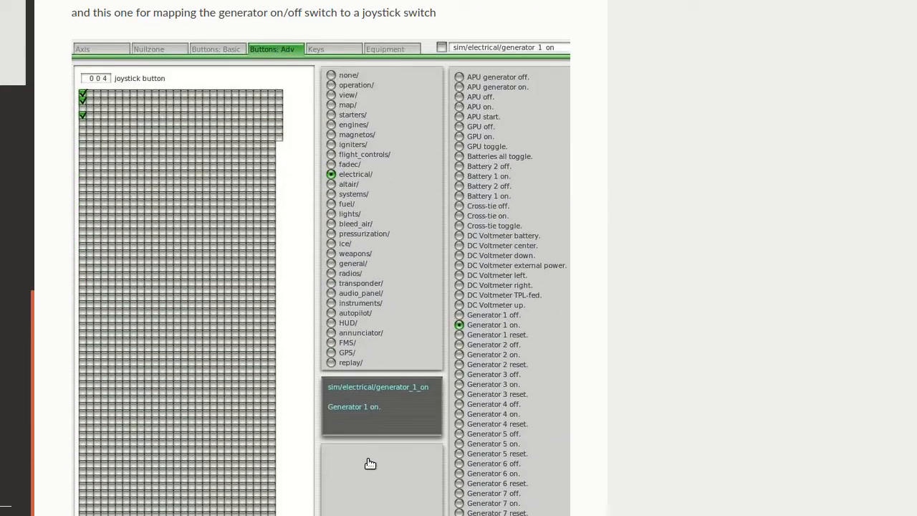
scroll(369, 464, "down", 4)
scroll(370, 464, "down", 1)
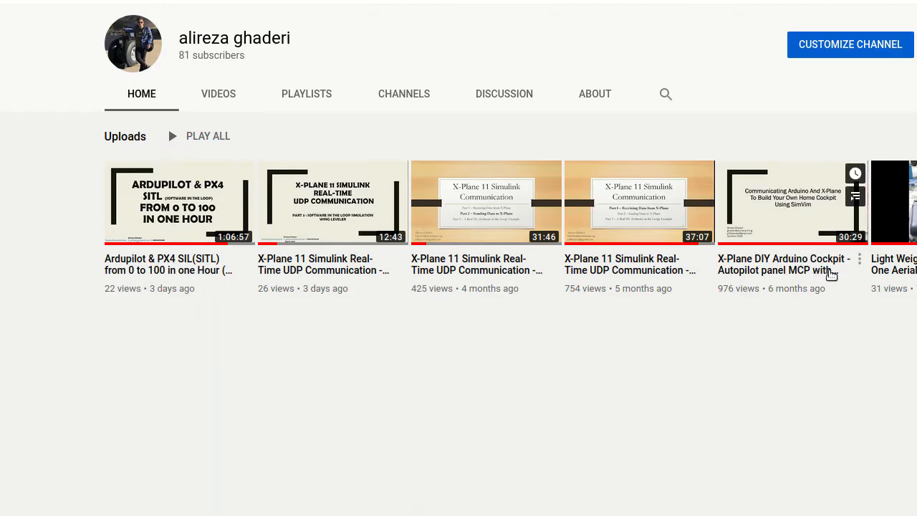
Return to the ArduPilot documentation on SITL with X-Plane 10 and read its X-Plane setup and MissionPlanner sections.
left_click(902, 202)
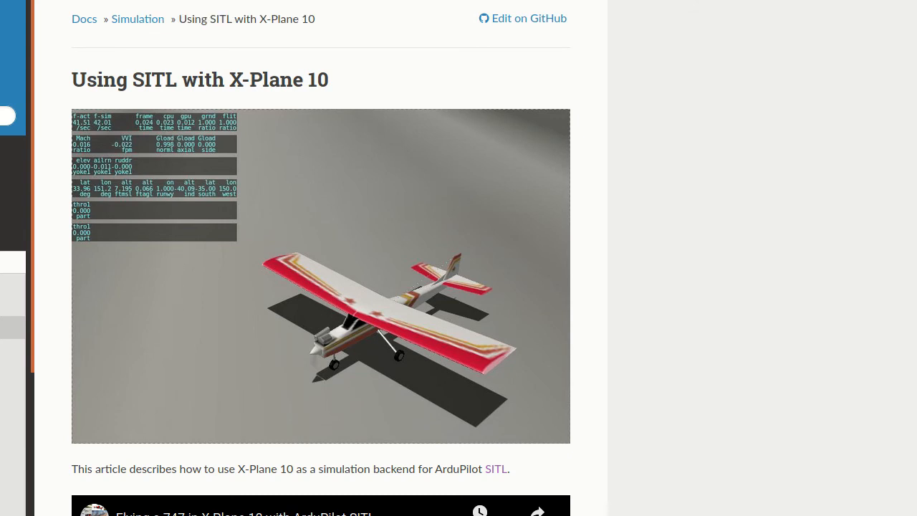
scroll(354, 427, "down", 15)
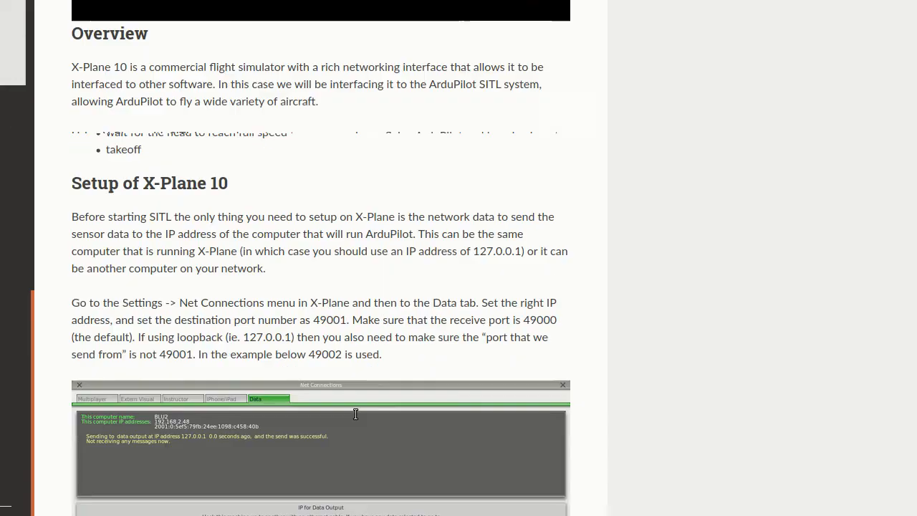
scroll(344, 433, "down", 15)
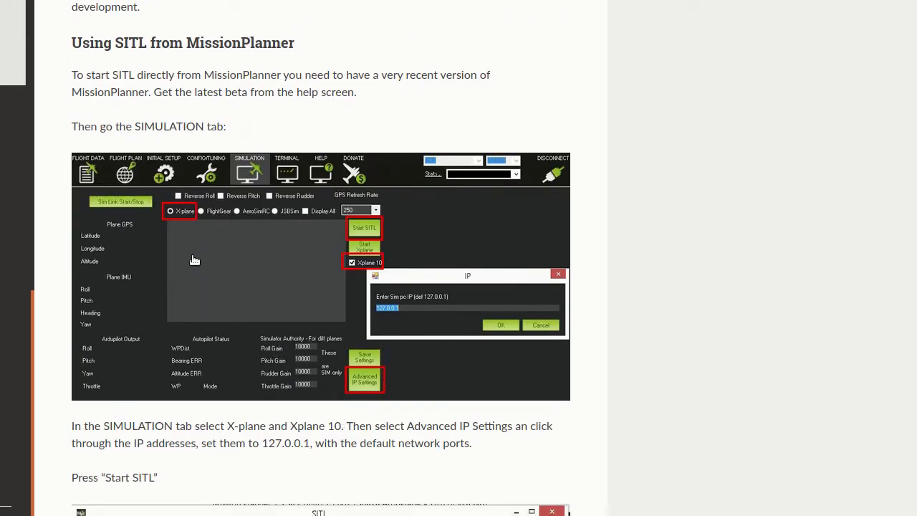
scroll(396, 391, "down", 7)
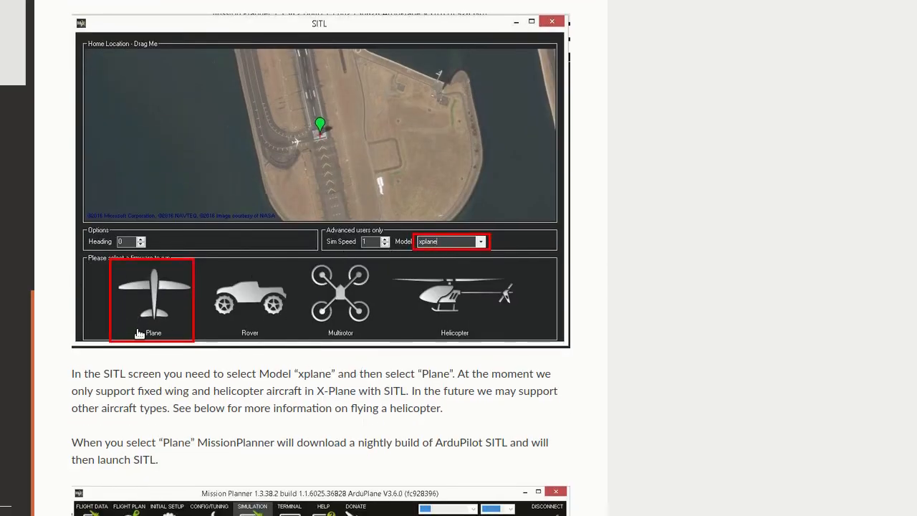
scroll(144, 351, "down", 1)
scroll(143, 351, "down", 3)
scroll(190, 385, "down", 2)
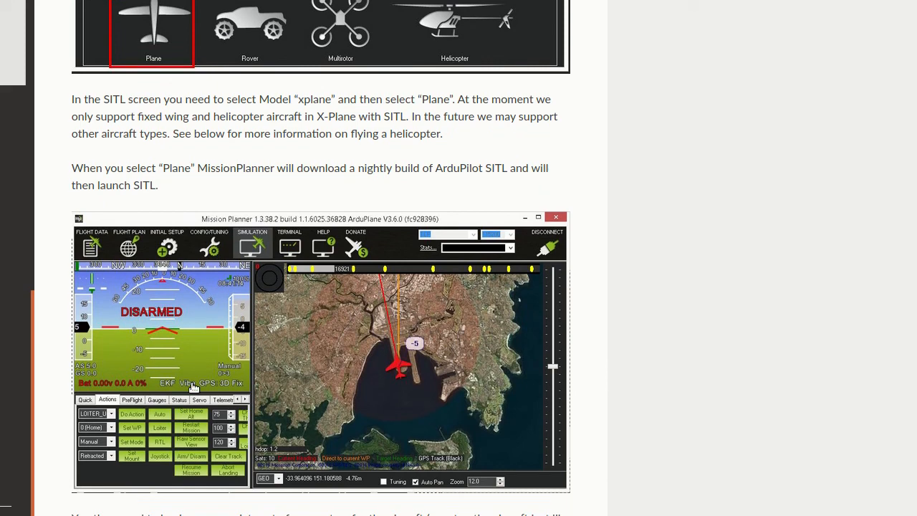
scroll(117, 326, "down", 1)
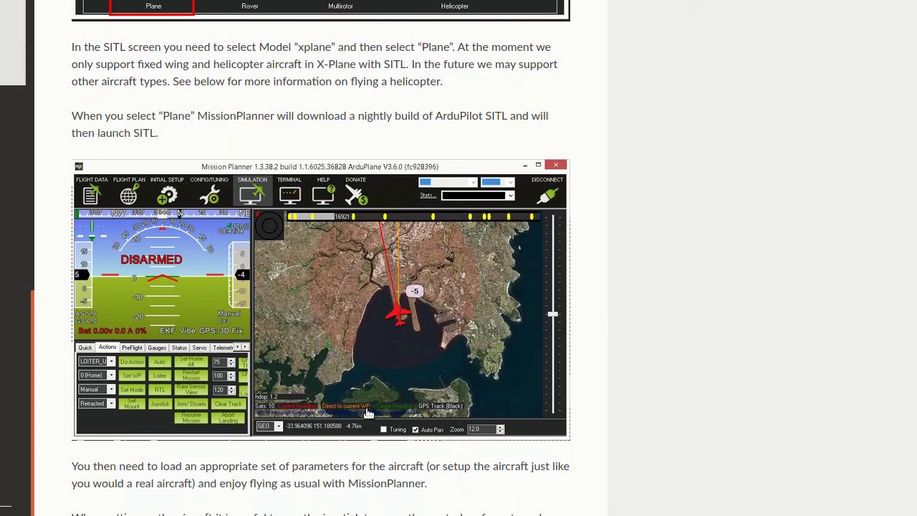
Read the documentation sections on using SITL with your own GCS and with sim_vehicle.py, including the build and launch commands.
scroll(366, 408, "down", 2)
scroll(366, 409, "down", 8)
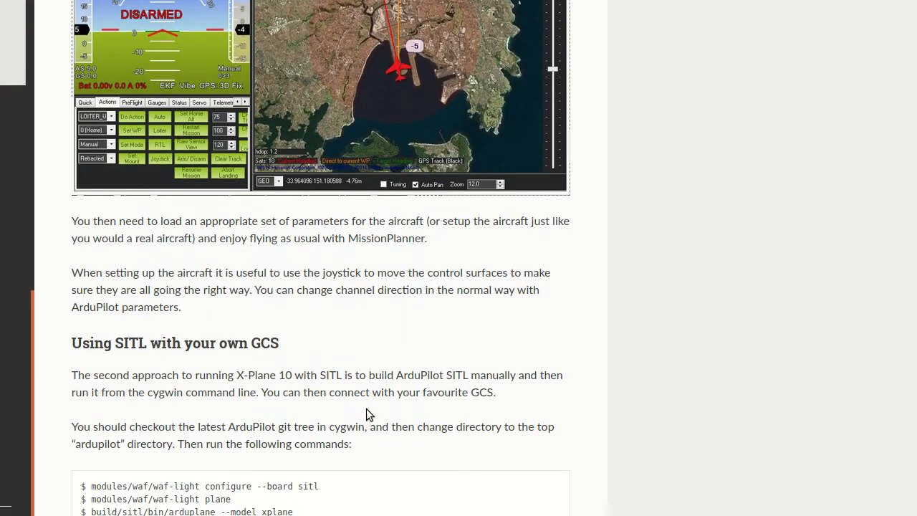
scroll(367, 414, "down", 2)
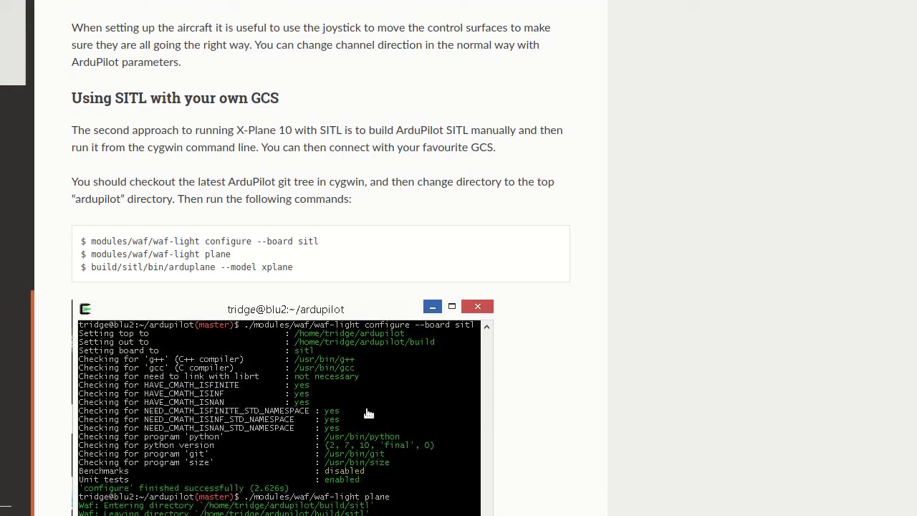
scroll(238, 269, "down", 9)
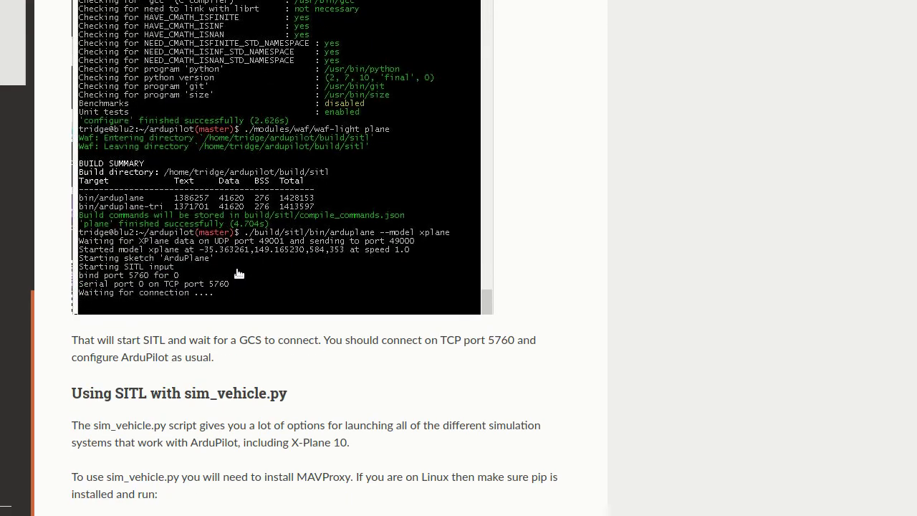
scroll(239, 274, "down", 7)
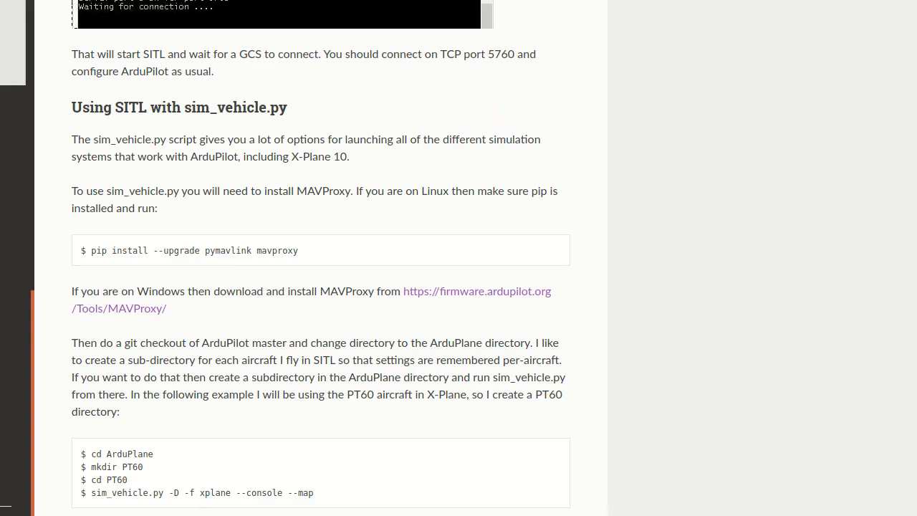
Switch to QGroundControl, show the Fly view and dismiss the Start Mission confirmation over the flight map.
key("alt+Tab")
left_click(169, 4)
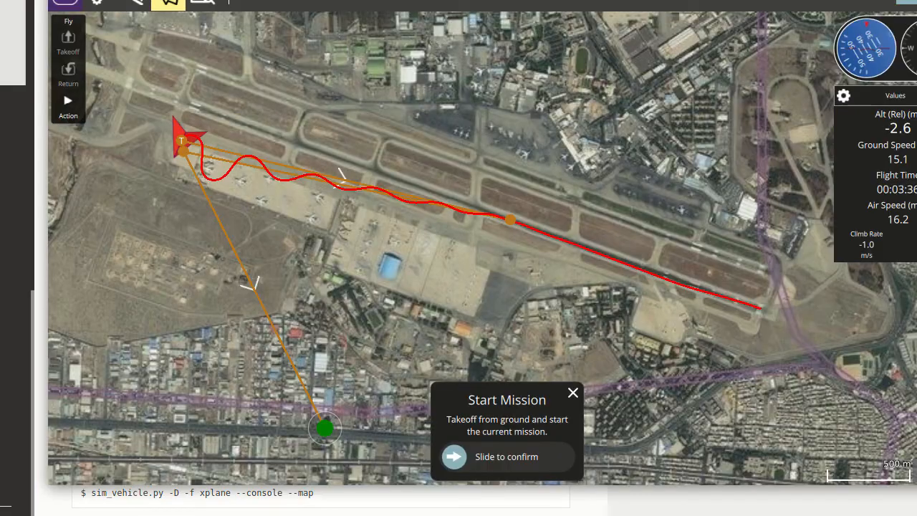
scroll(420, 252, "down", 12)
scroll(427, 255, "down", 3)
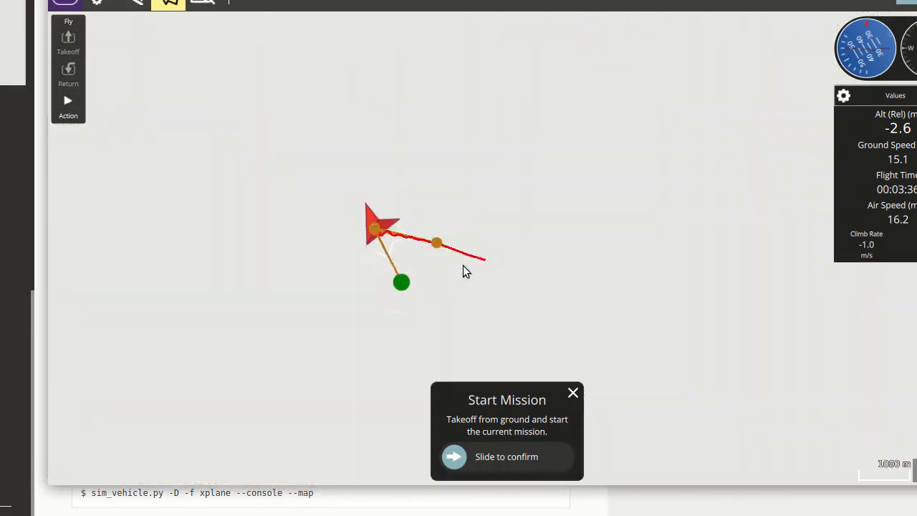
scroll(582, 271, "down", 3)
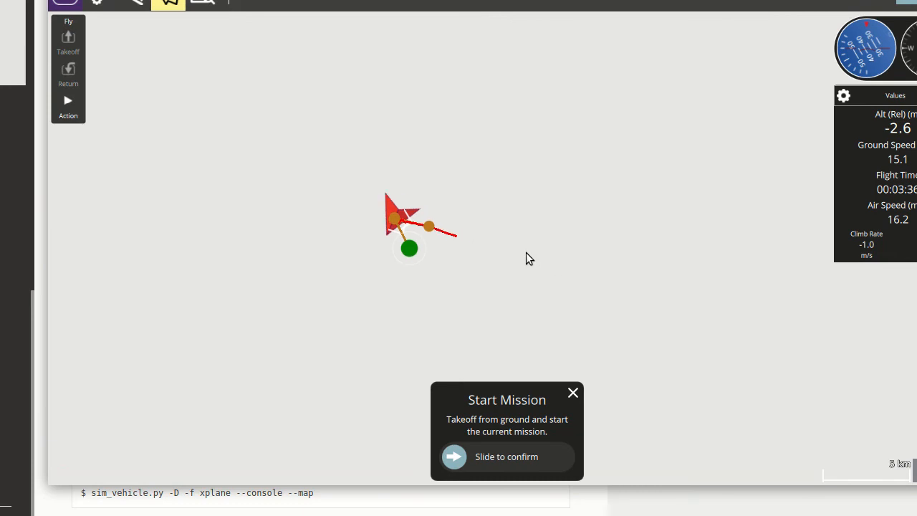
left_click(575, 394)
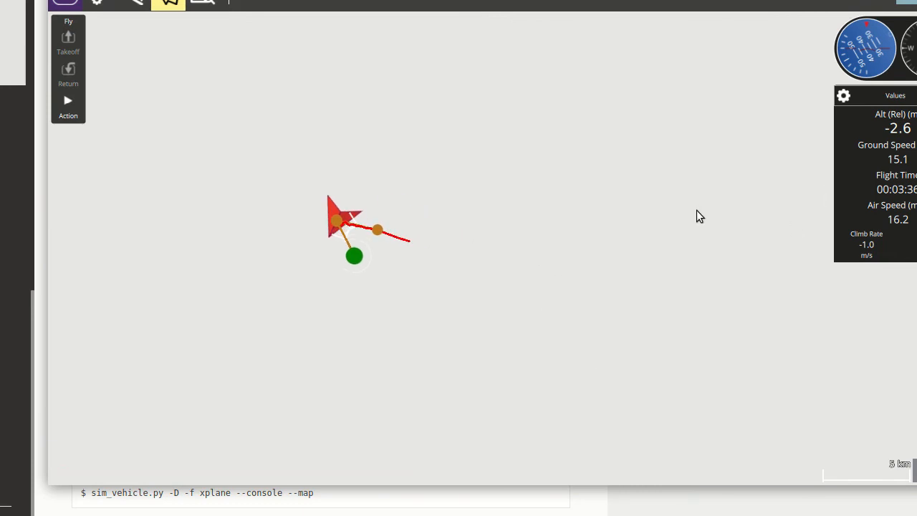
scroll(699, 215, "up", 2)
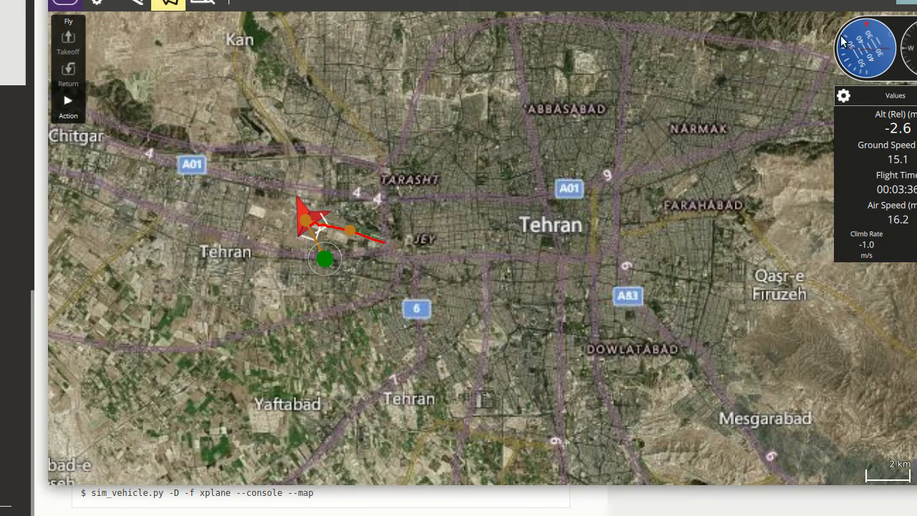